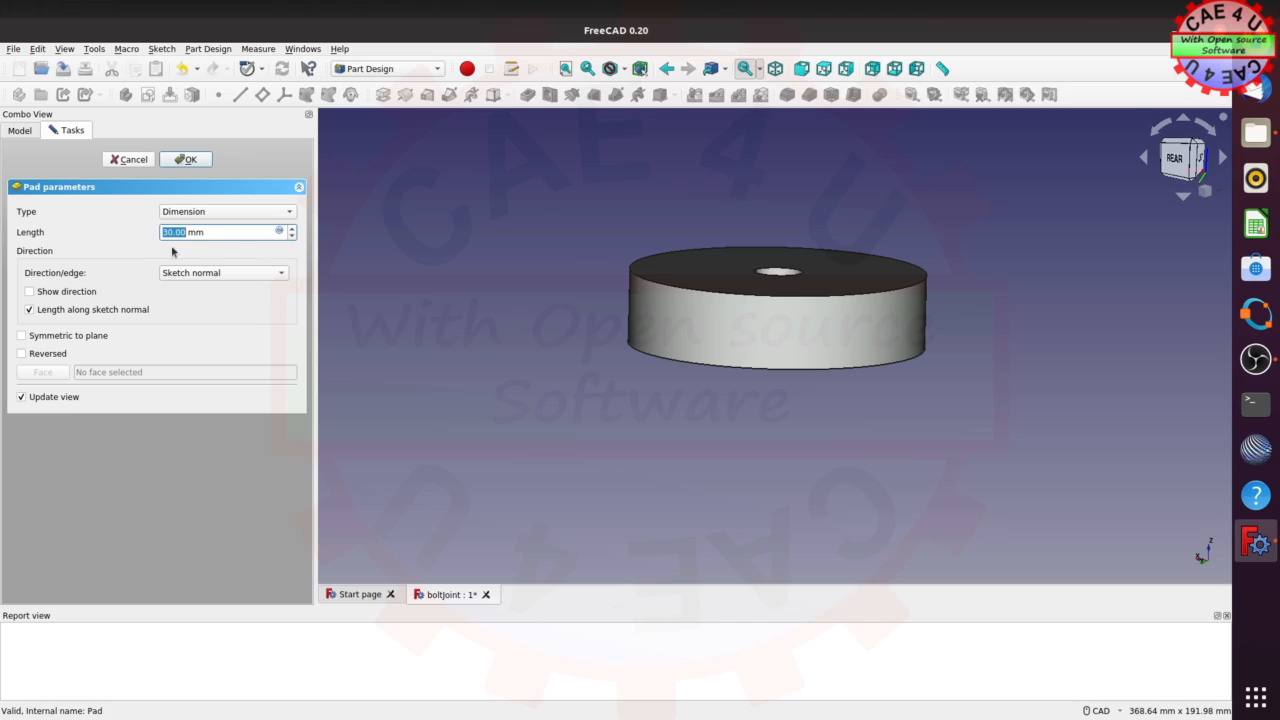
Close the pad parameters and examine the circle diameters in the Top_Flange body's sketch.
click(190, 160)
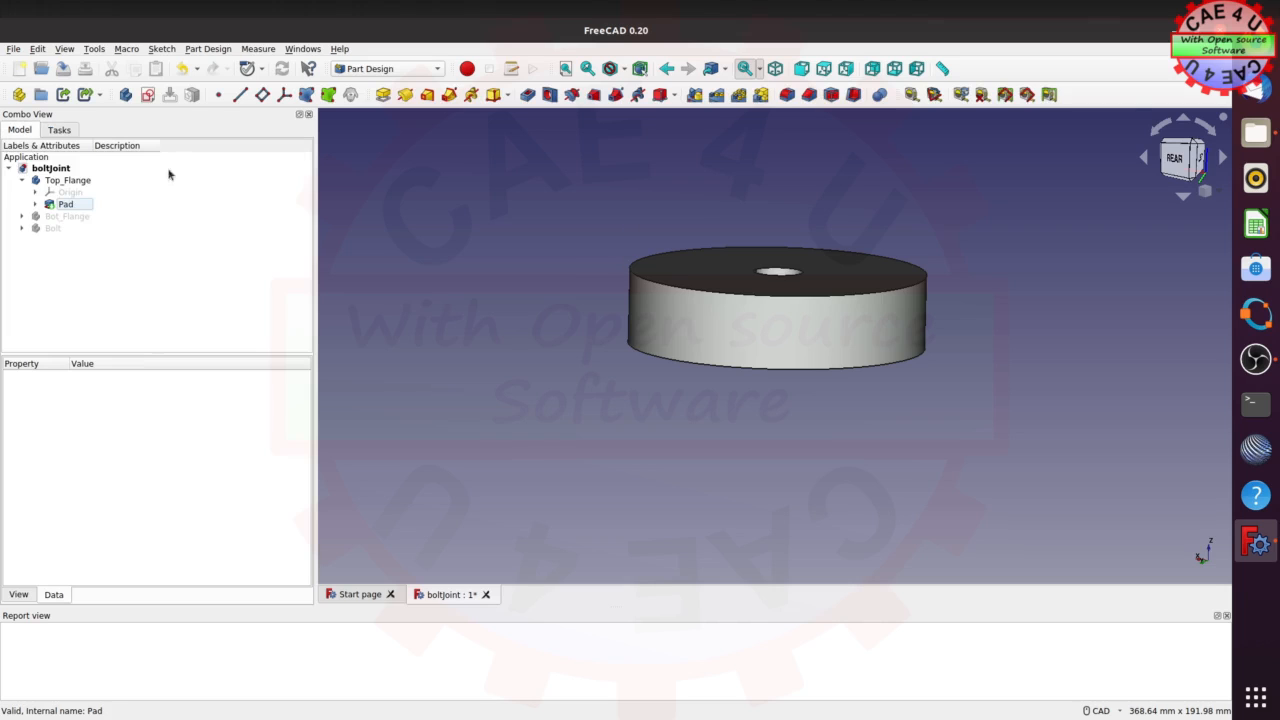
click(81, 217)
right_click(81, 216)
click(108, 223)
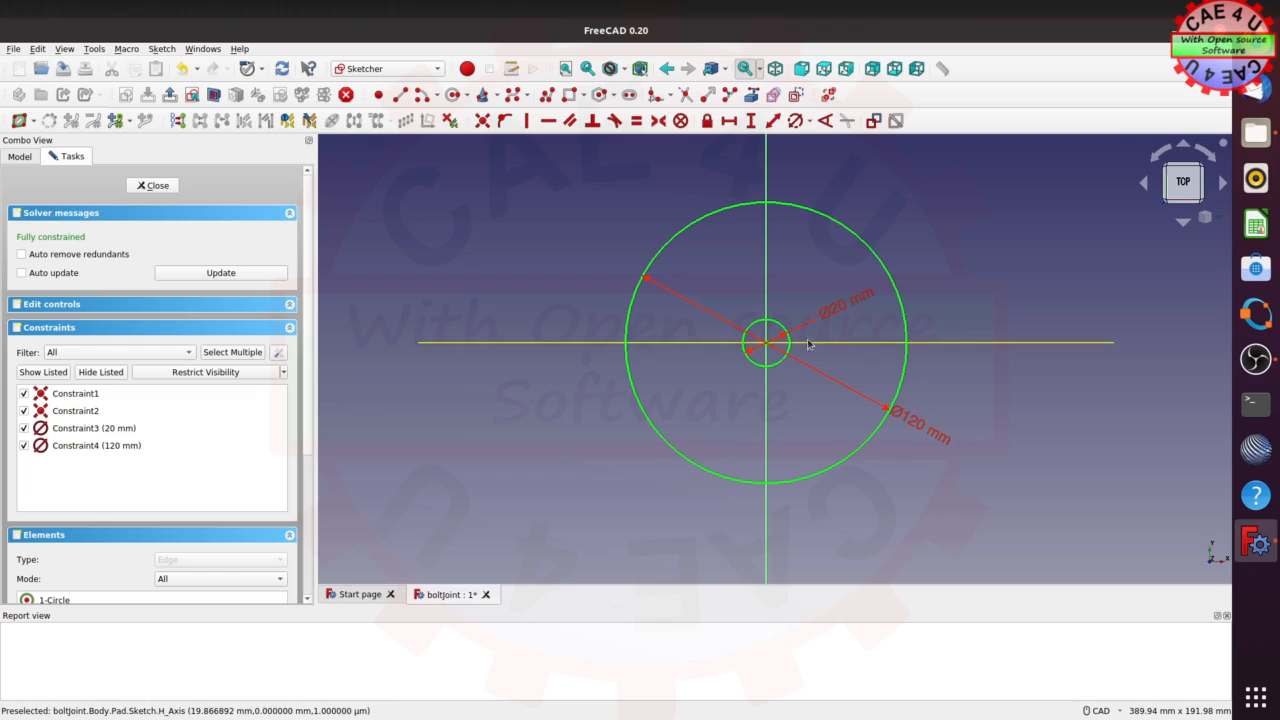
click(156, 186)
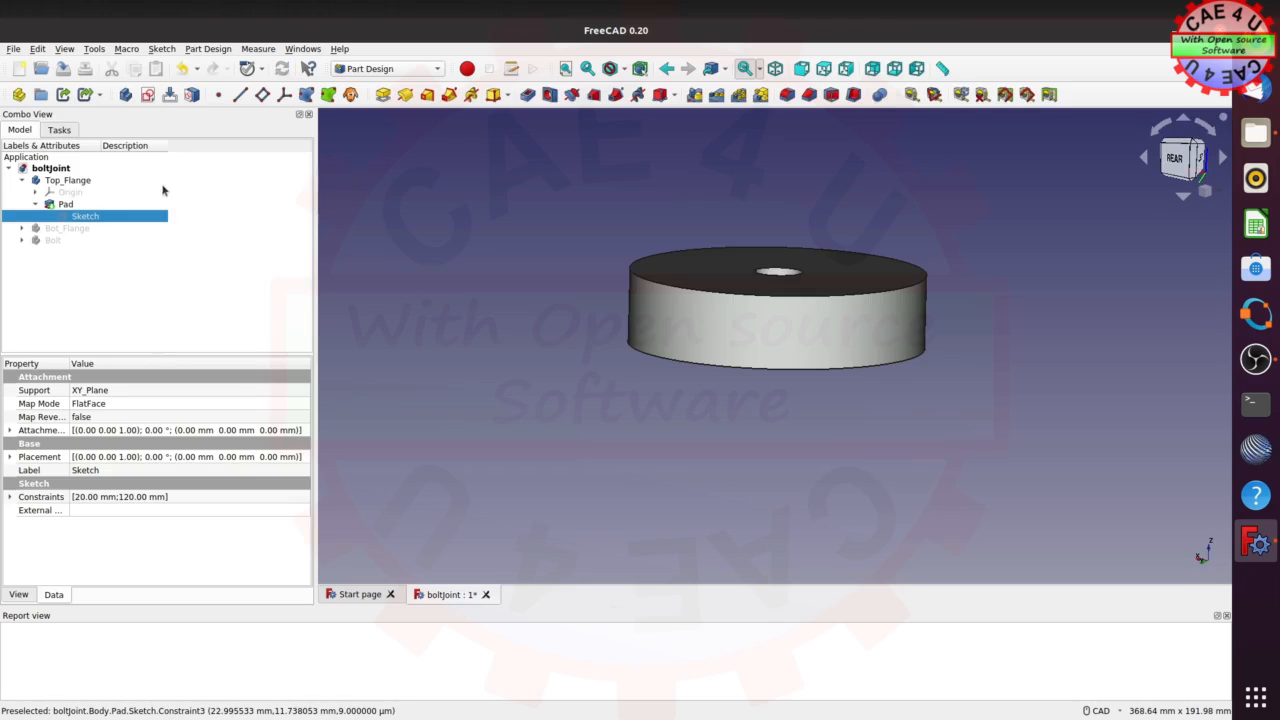
click(36, 204)
click(21, 180)
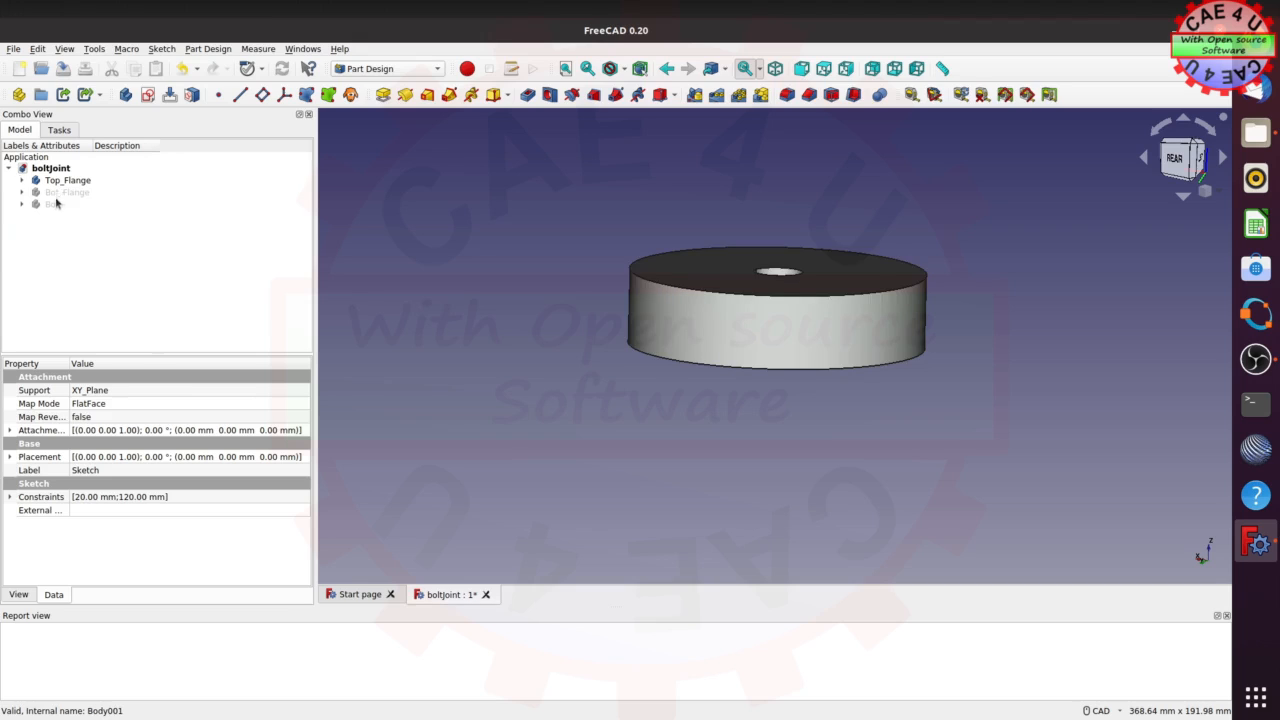
Show the hidden Bot_Flange and Bolt bodies in the 3D view.
click(62, 193)
key(space)
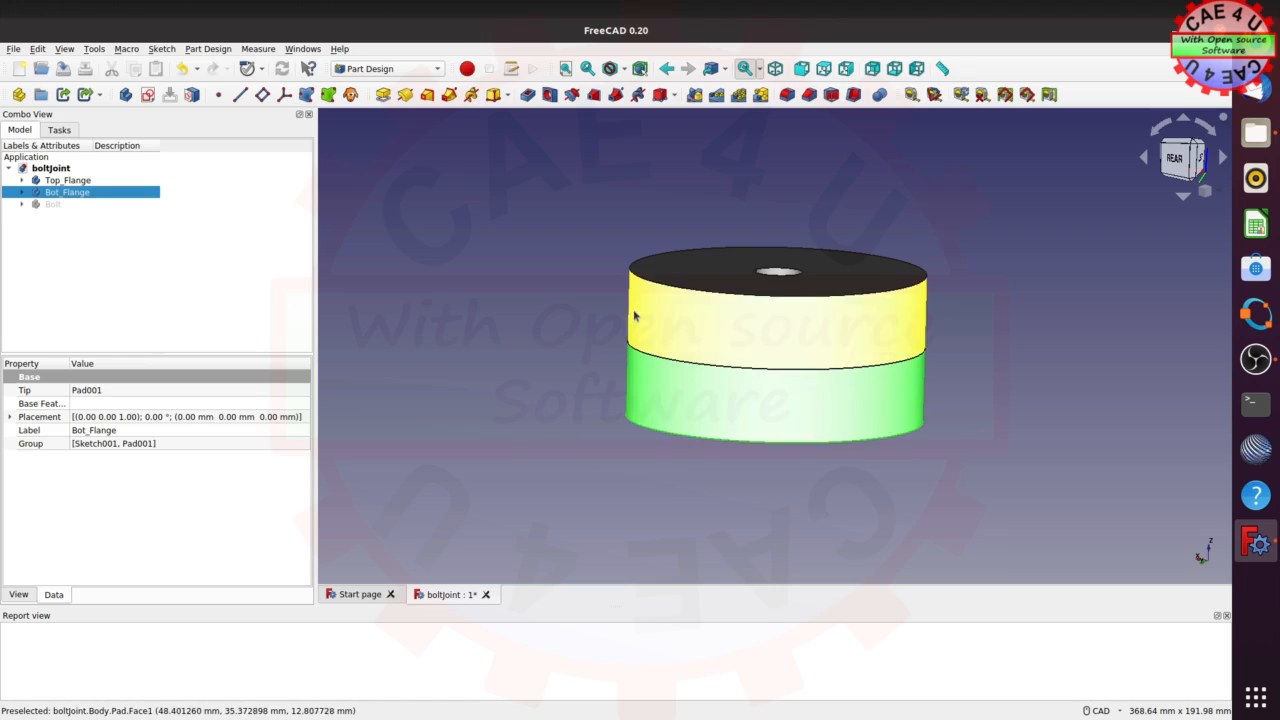
click(53, 205)
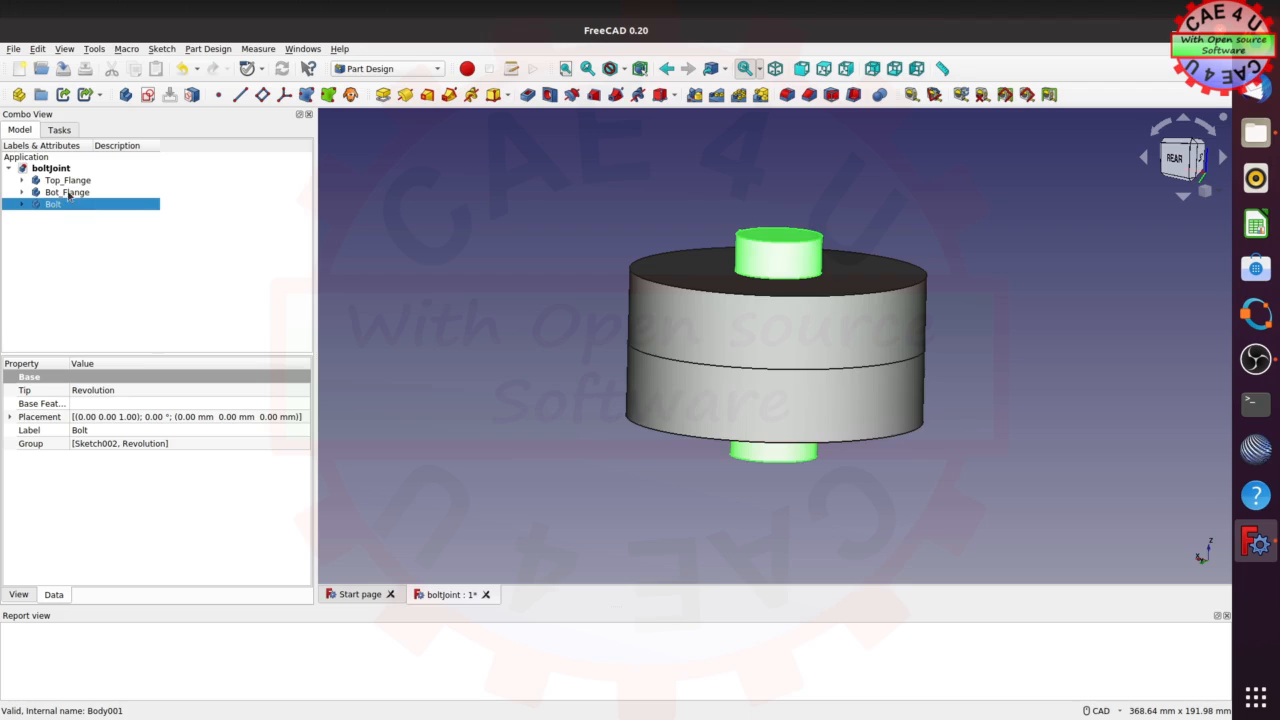
Hide the Bot_Flange and Top_Flange bodies to isolate the bolt.
click(67, 193)
key(space)
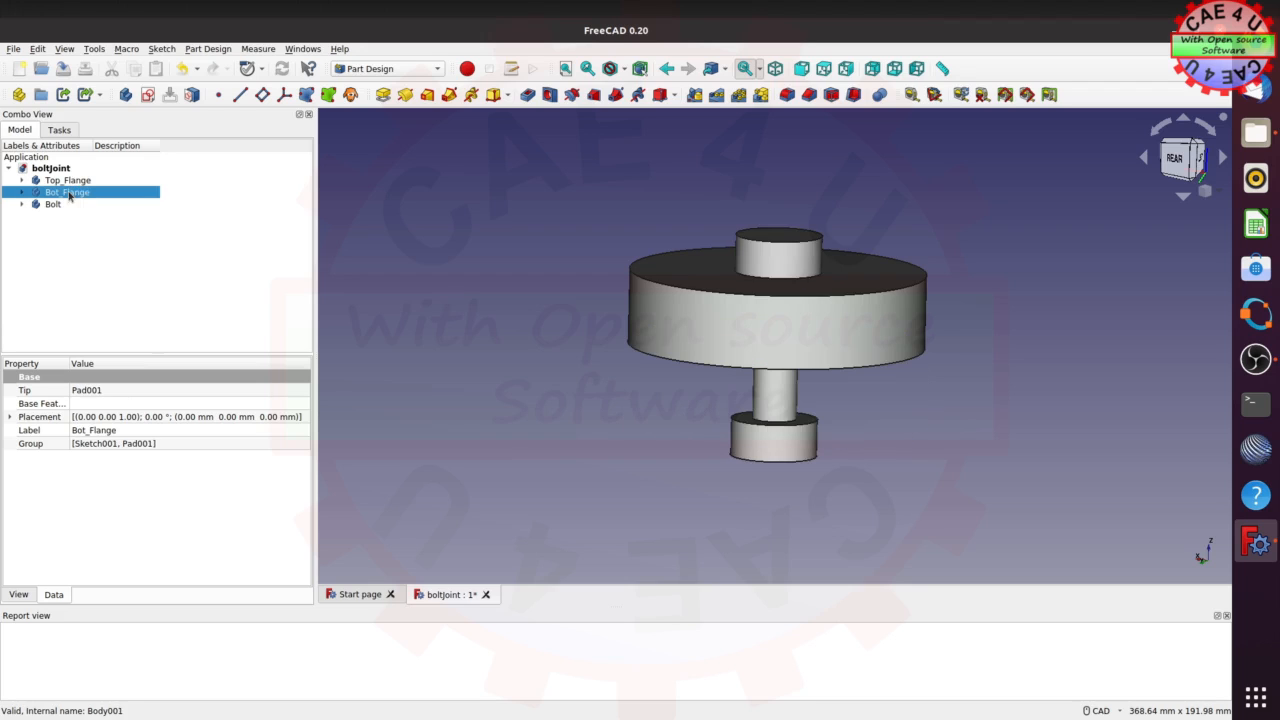
click(80, 181)
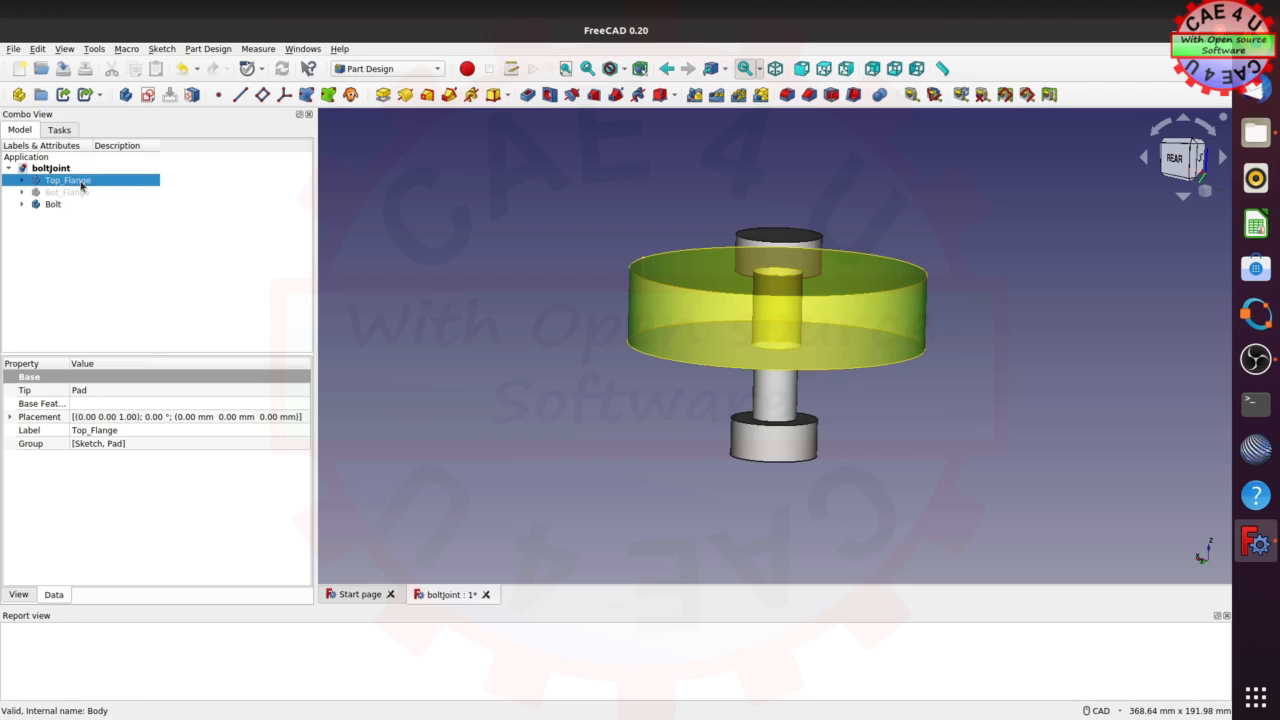
key(space)
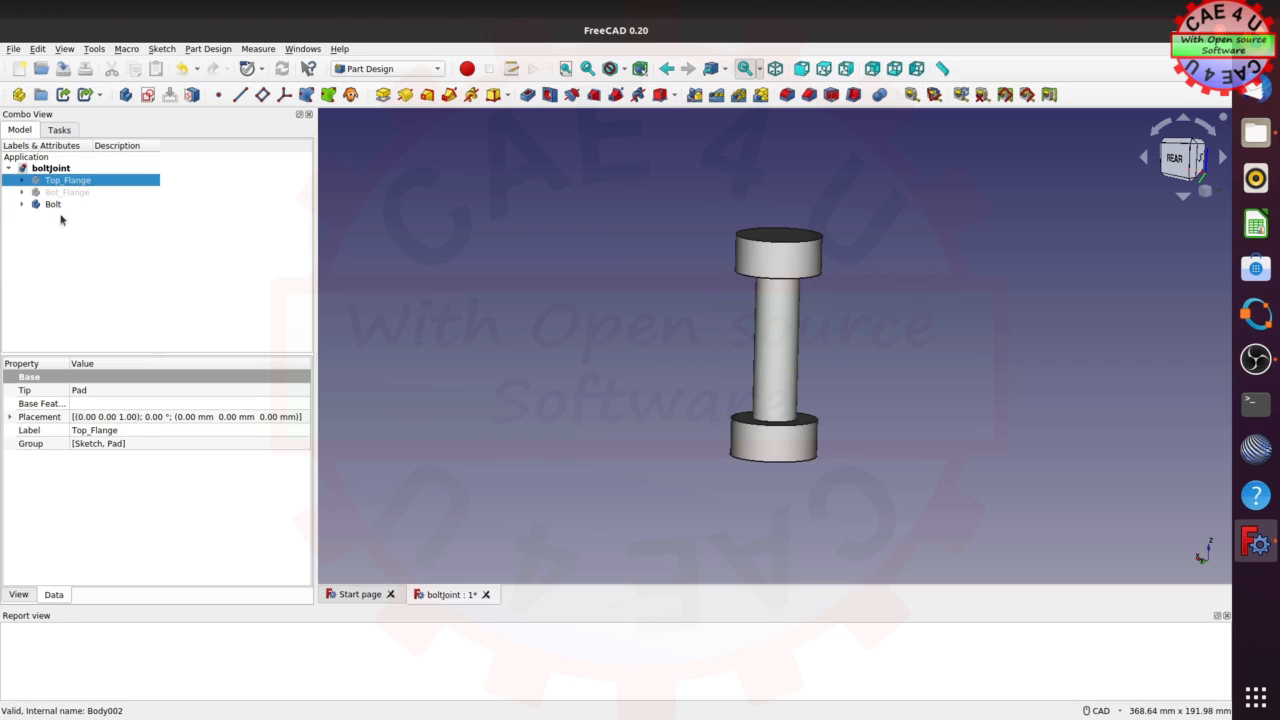
Open the profile sketch of the Bolt body's Revolution, examine its dimensions, and close it.
click(22, 204)
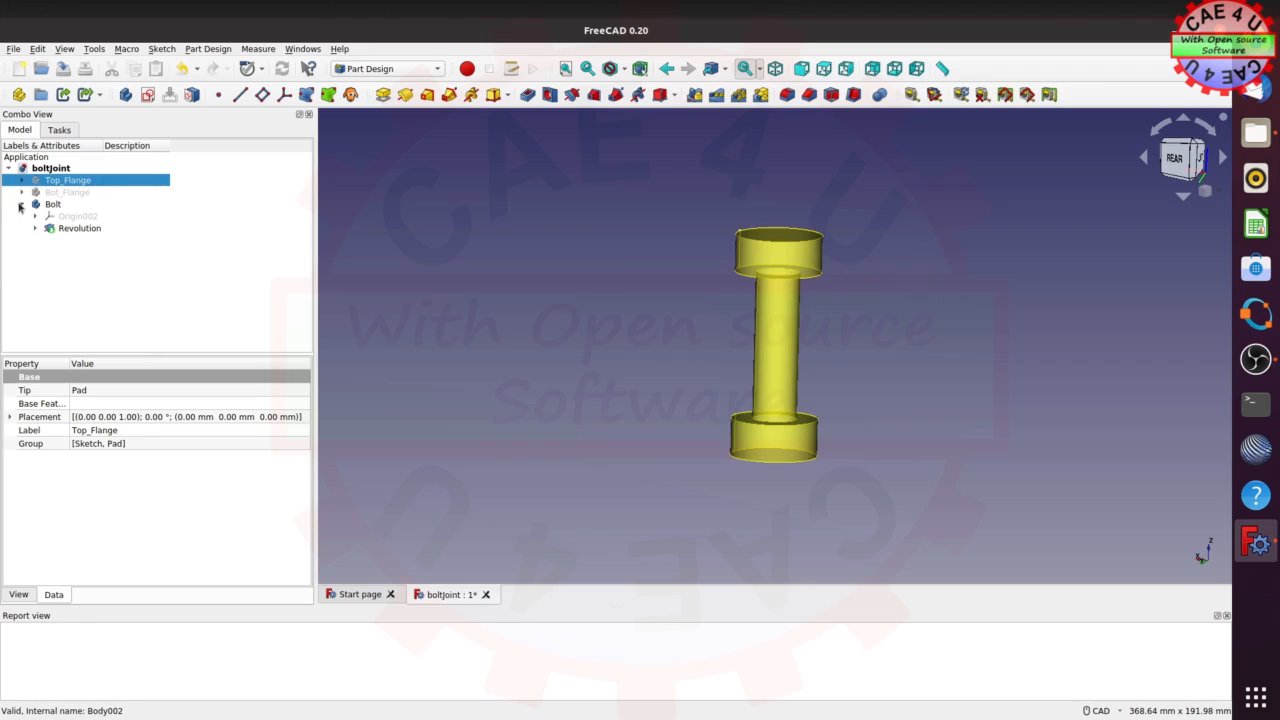
click(66, 230)
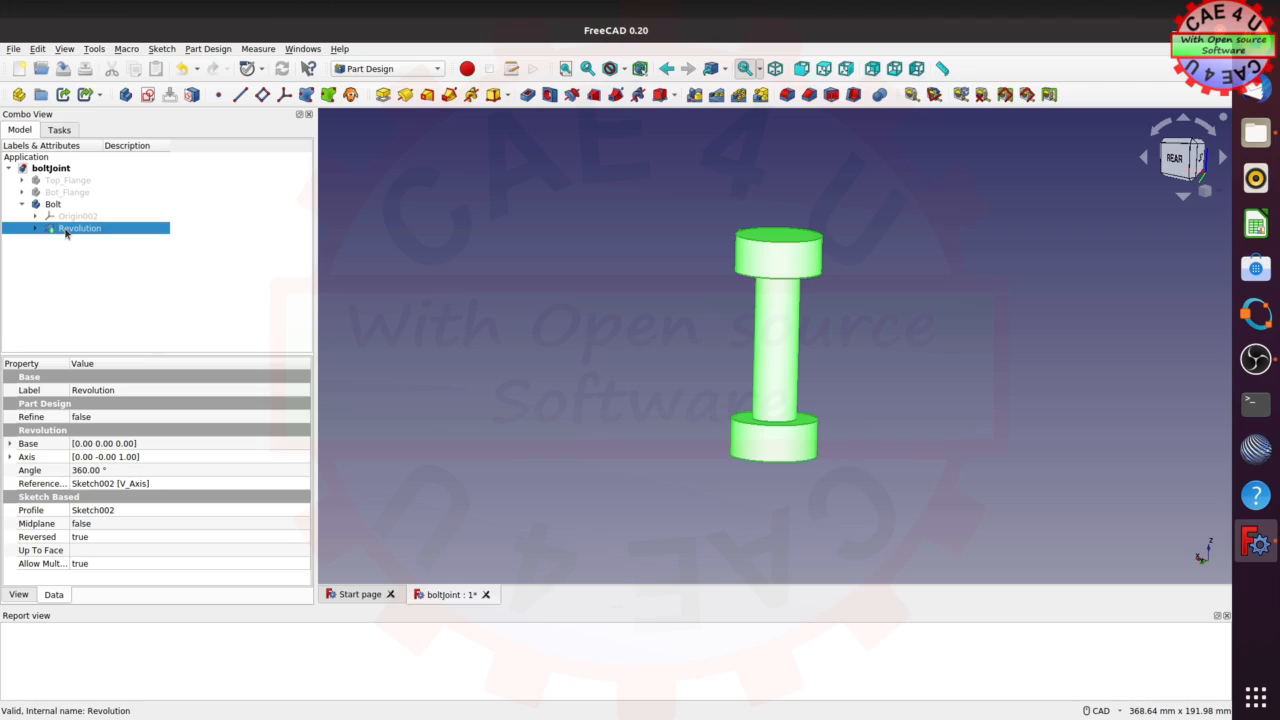
click(36, 228)
click(88, 242)
right_click(88, 242)
click(118, 248)
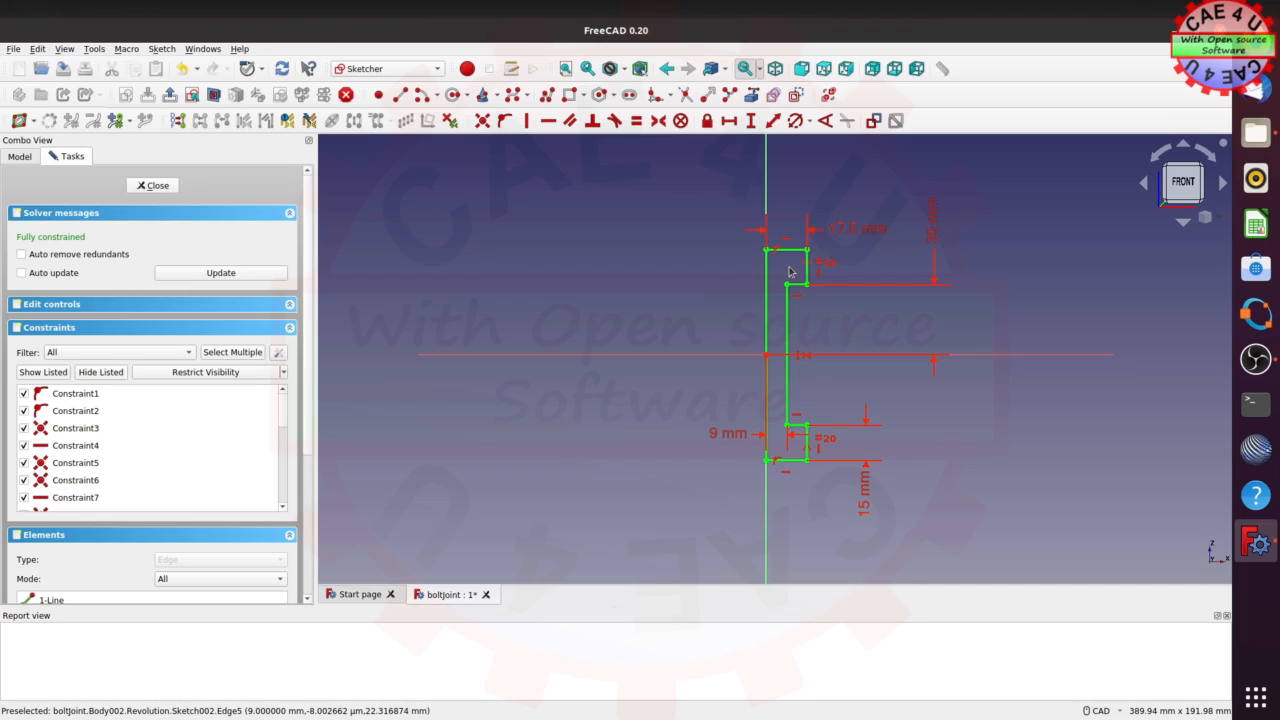
click(174, 190)
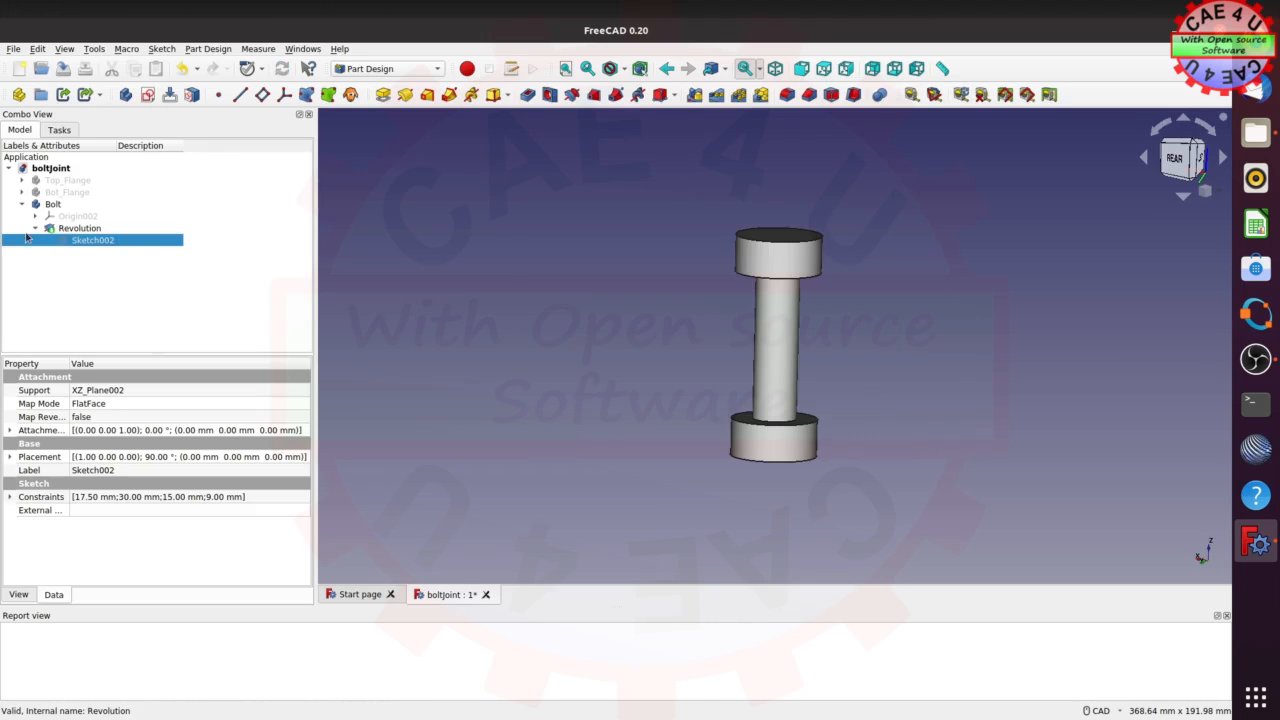
click(35, 229)
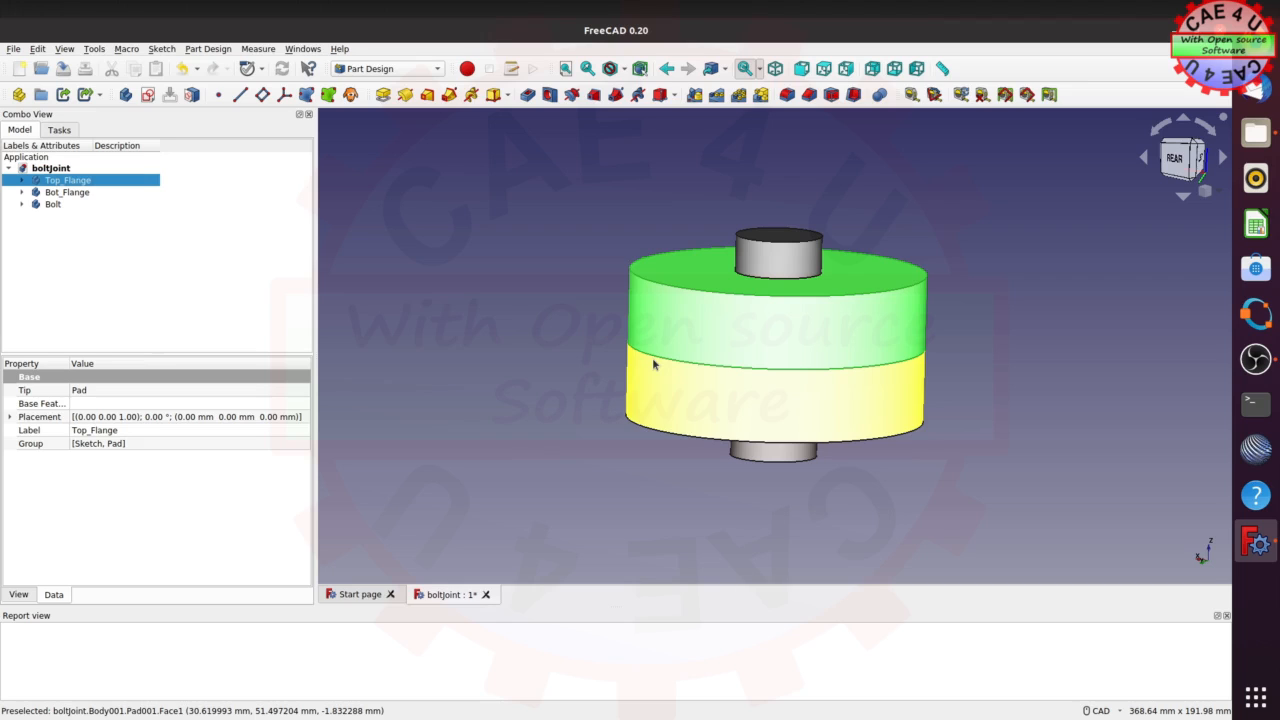
click(52, 168)
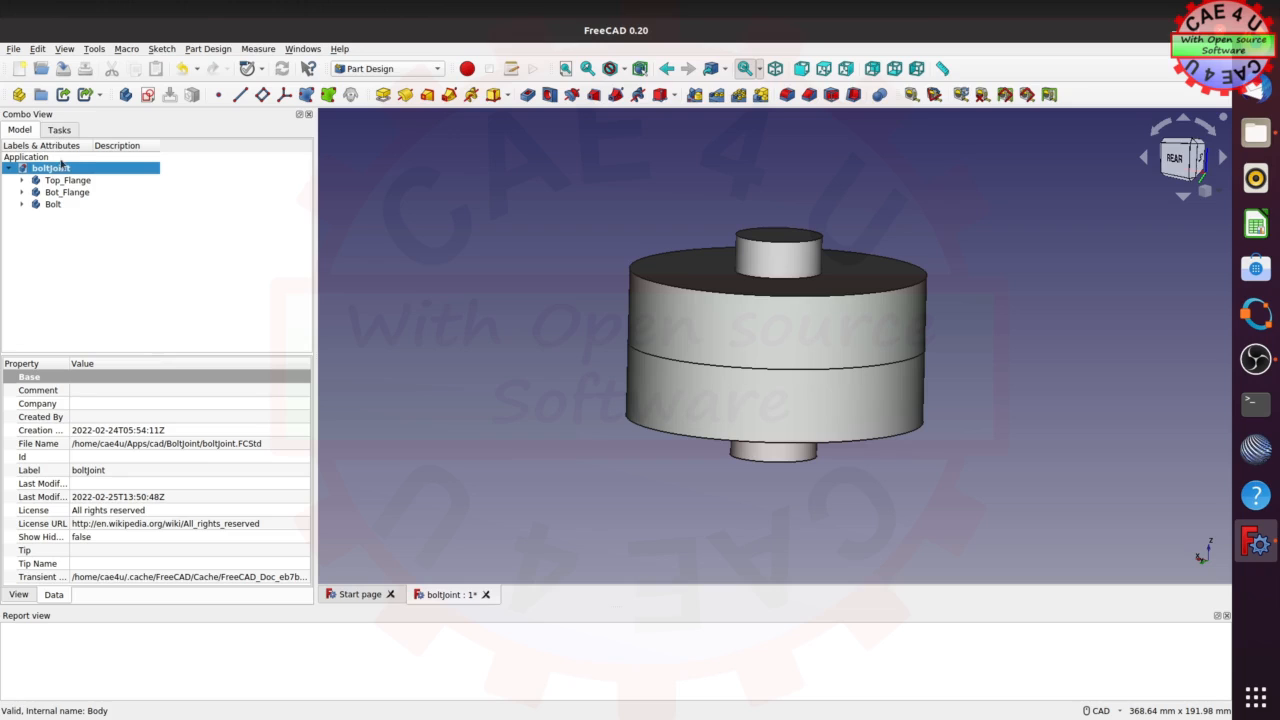
click(60, 131)
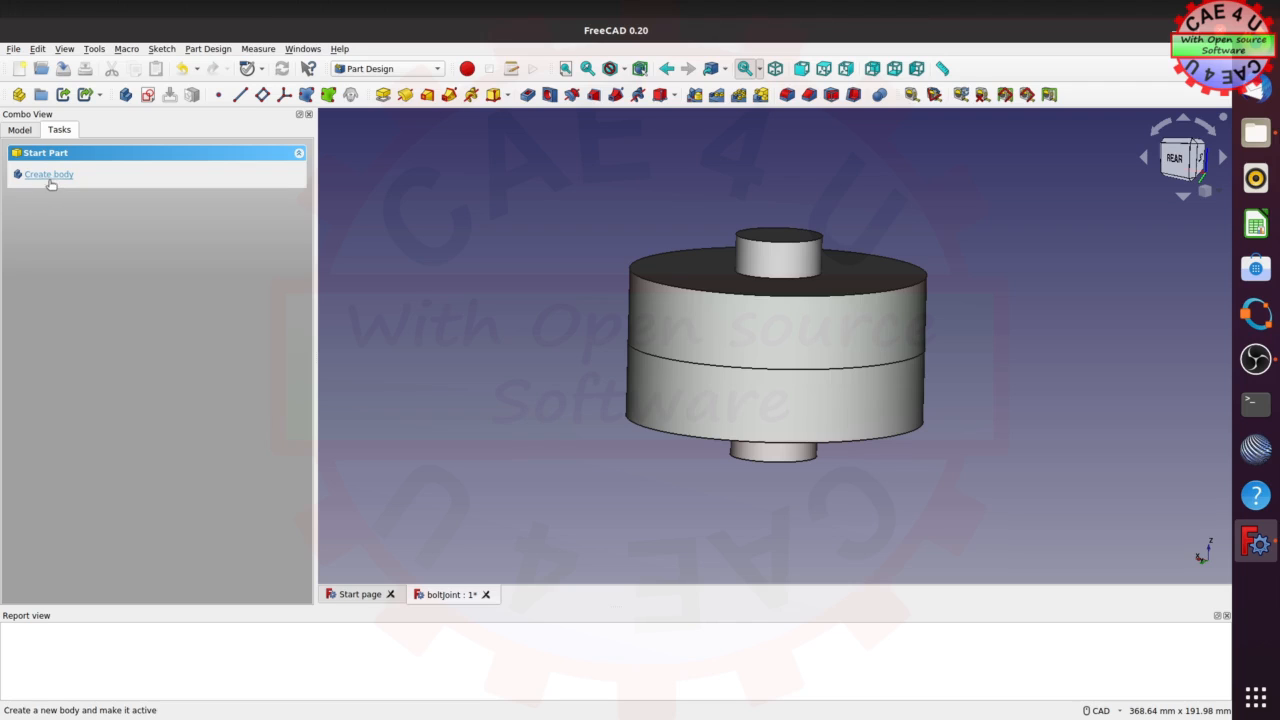
click(20, 131)
click(68, 180)
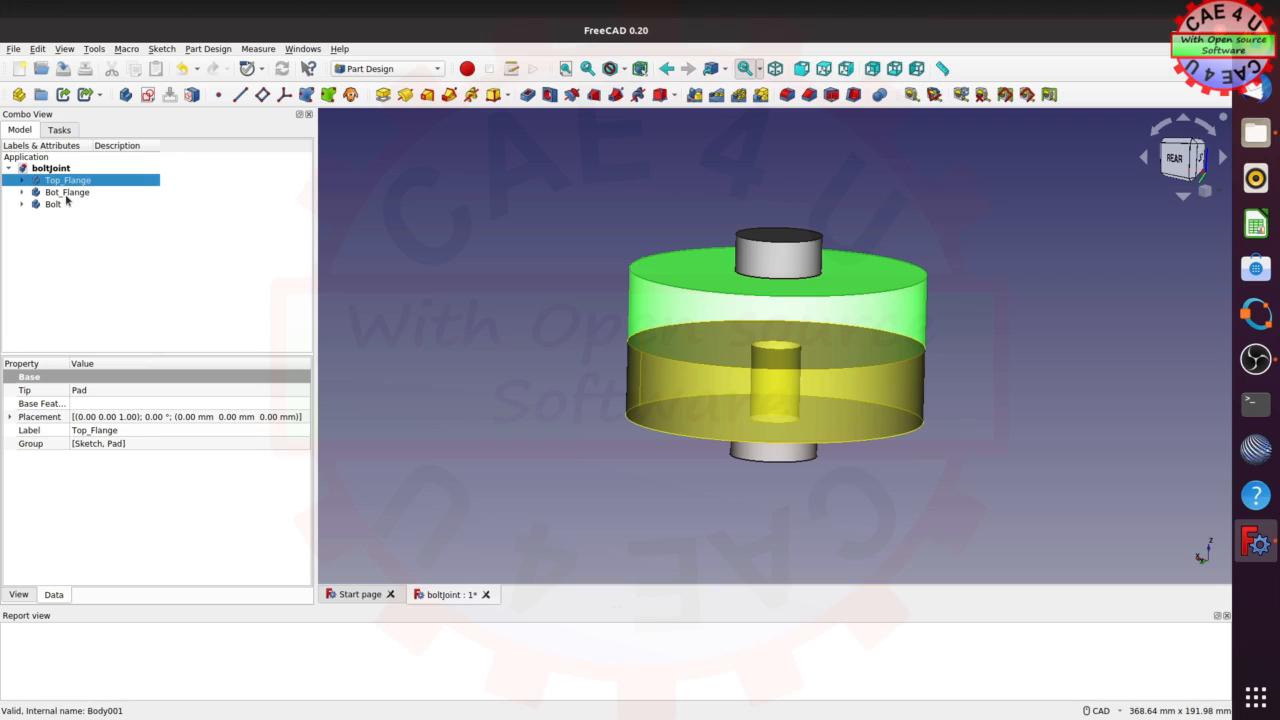
click(67, 193)
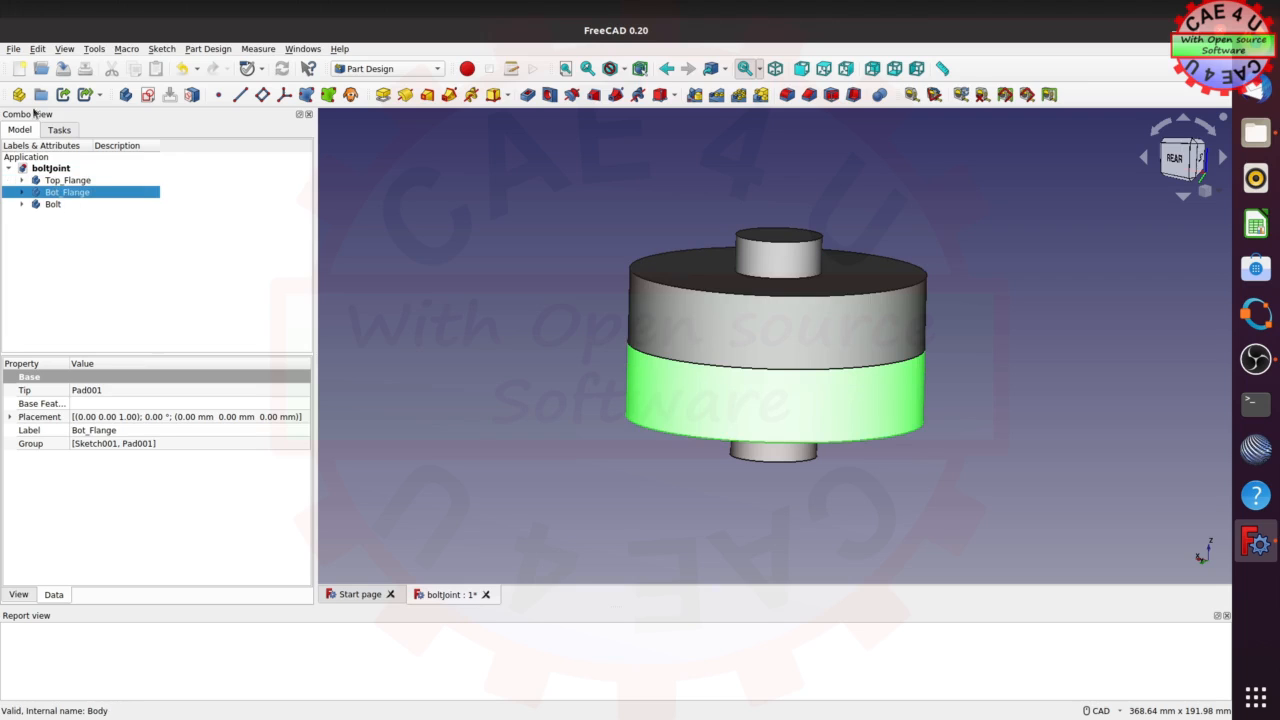
click(14, 50)
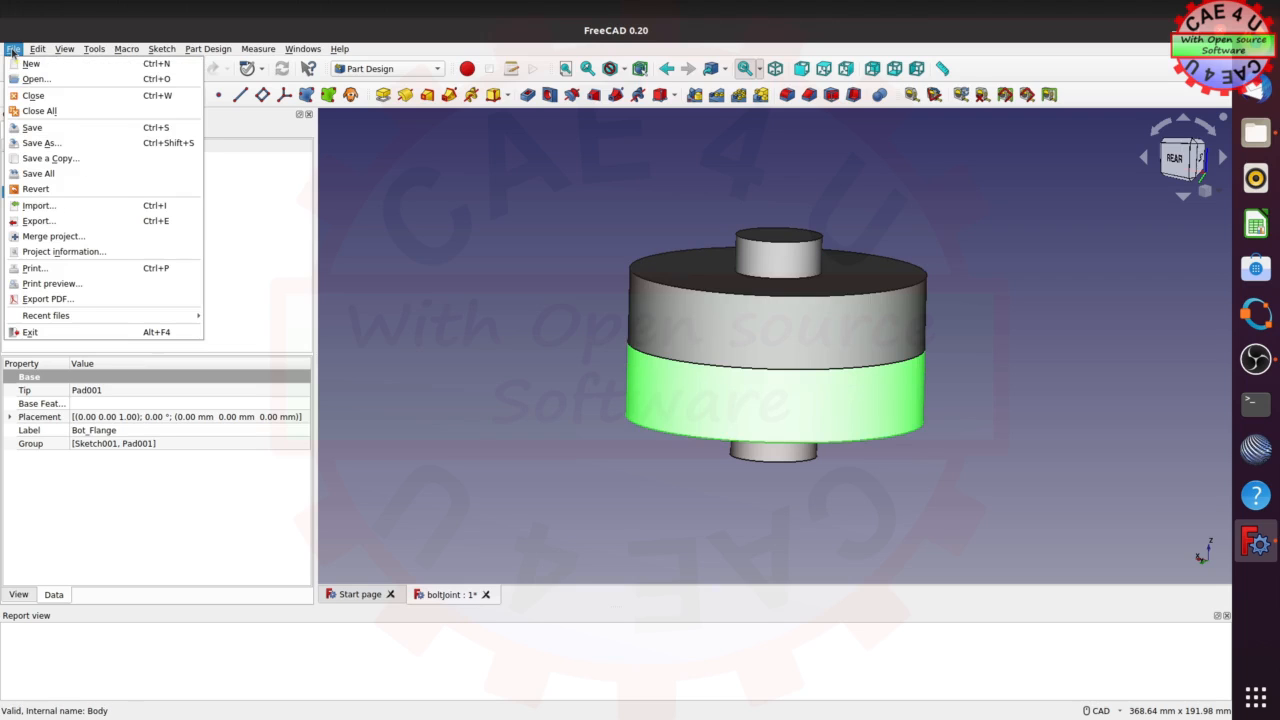
click(388, 250)
Select the Top_Flange, Bot_Flange and Bolt bodies and check the export file name and STEP file type, without exporting.
click(68, 181)
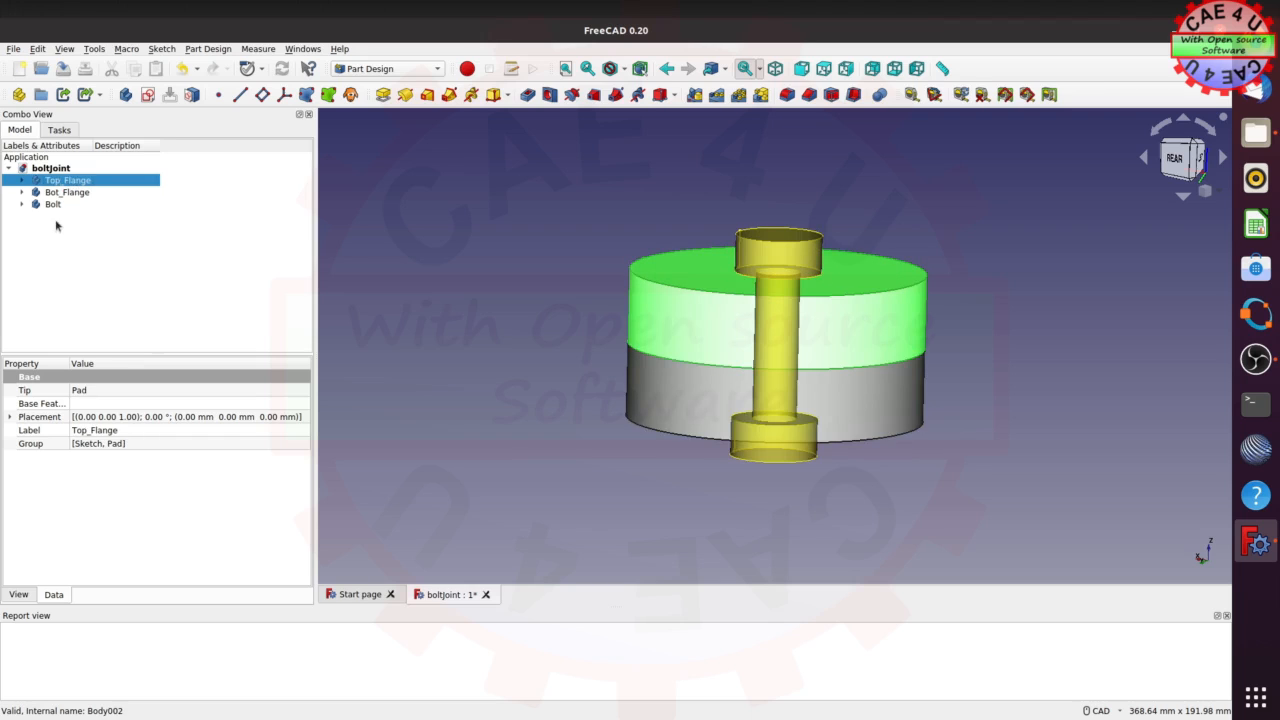
drag(53, 204, 68, 180)
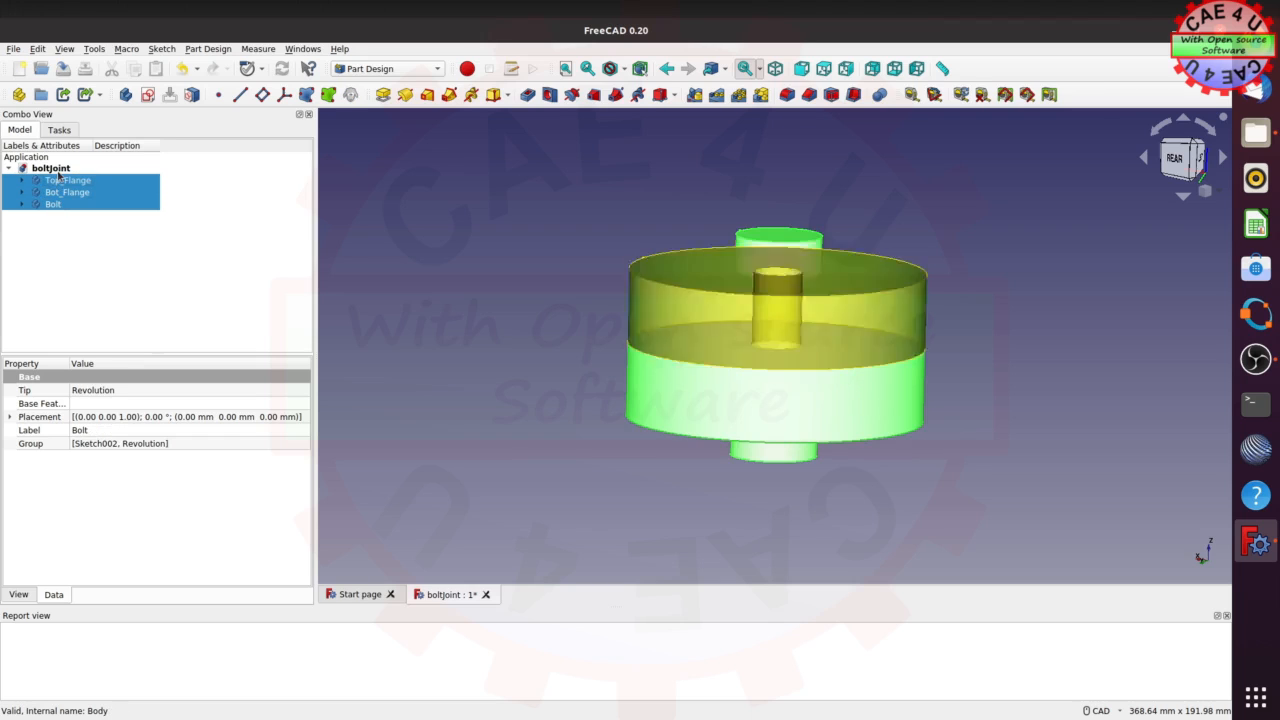
click(14, 49)
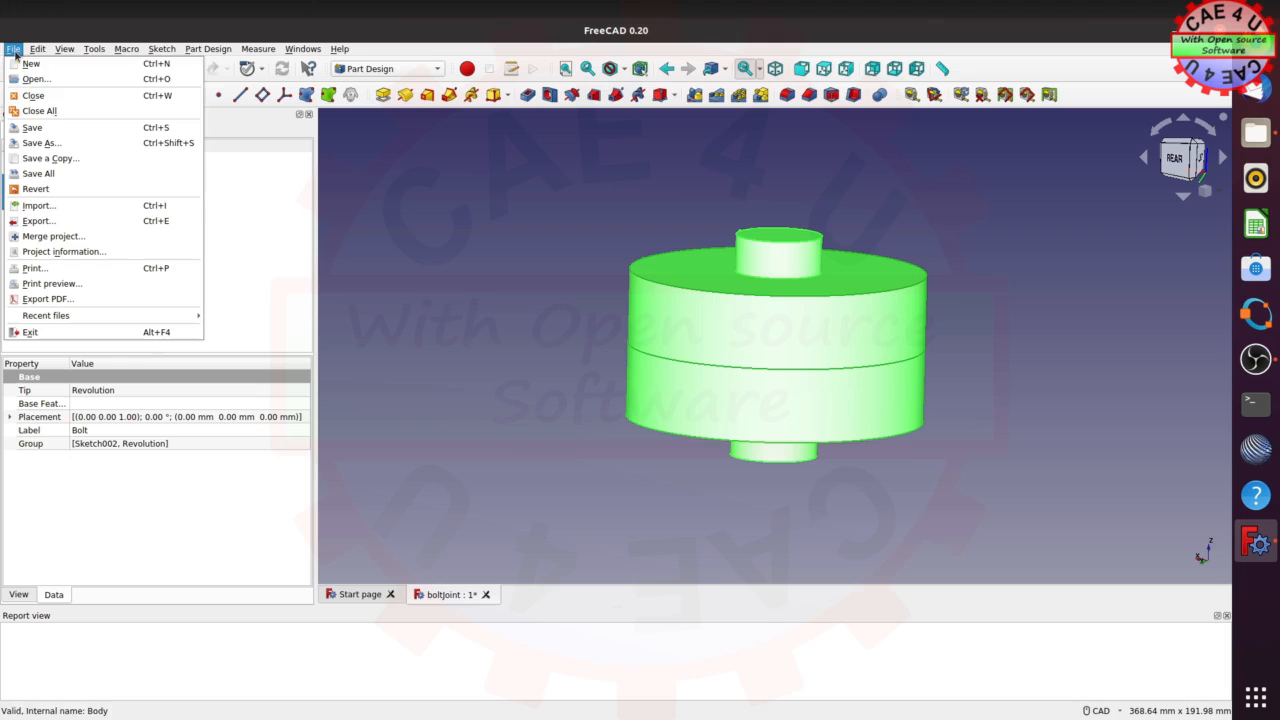
click(40, 221)
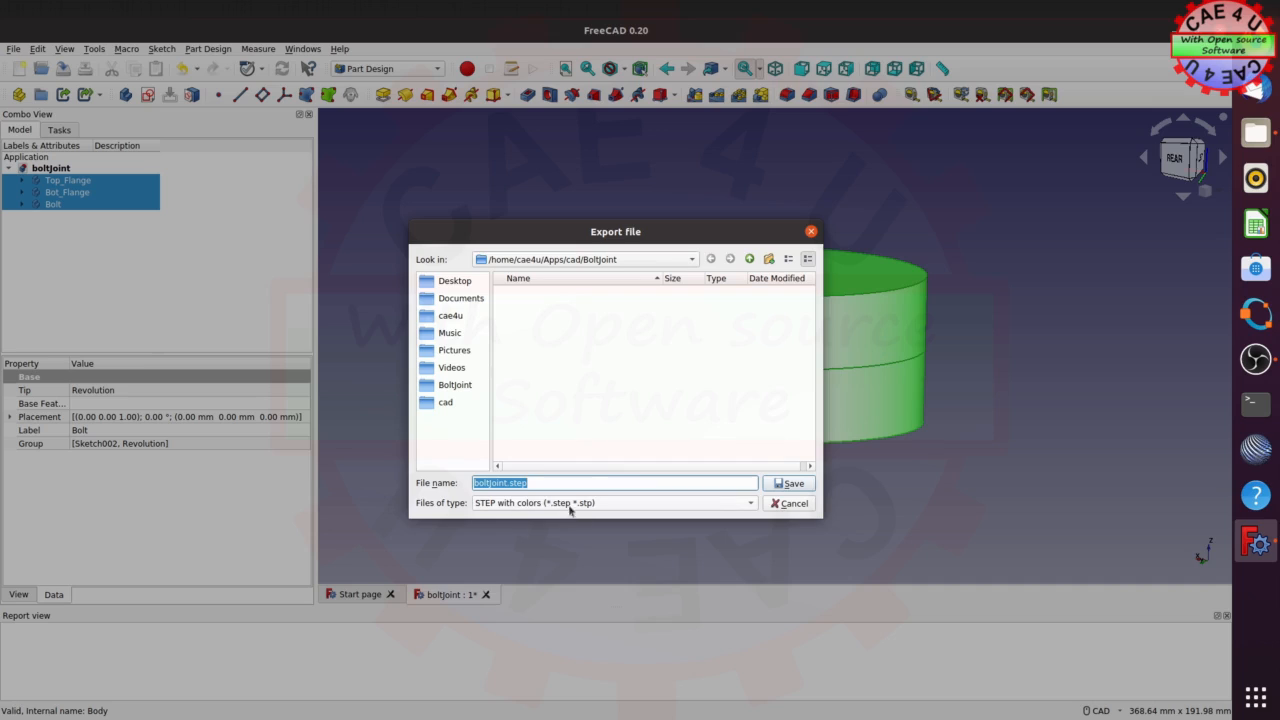
click(790, 503)
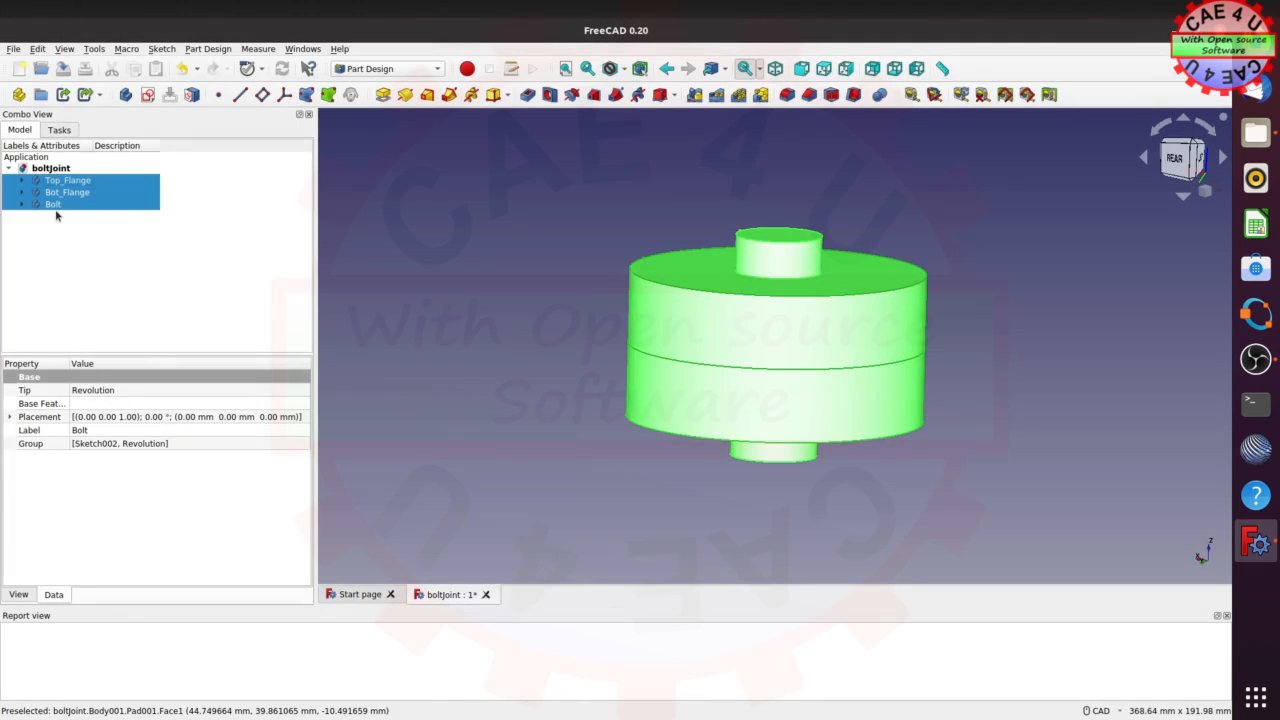
Review the available STEP export schemes in the import-export preferences, leaving the preferences without changes.
click(37, 49)
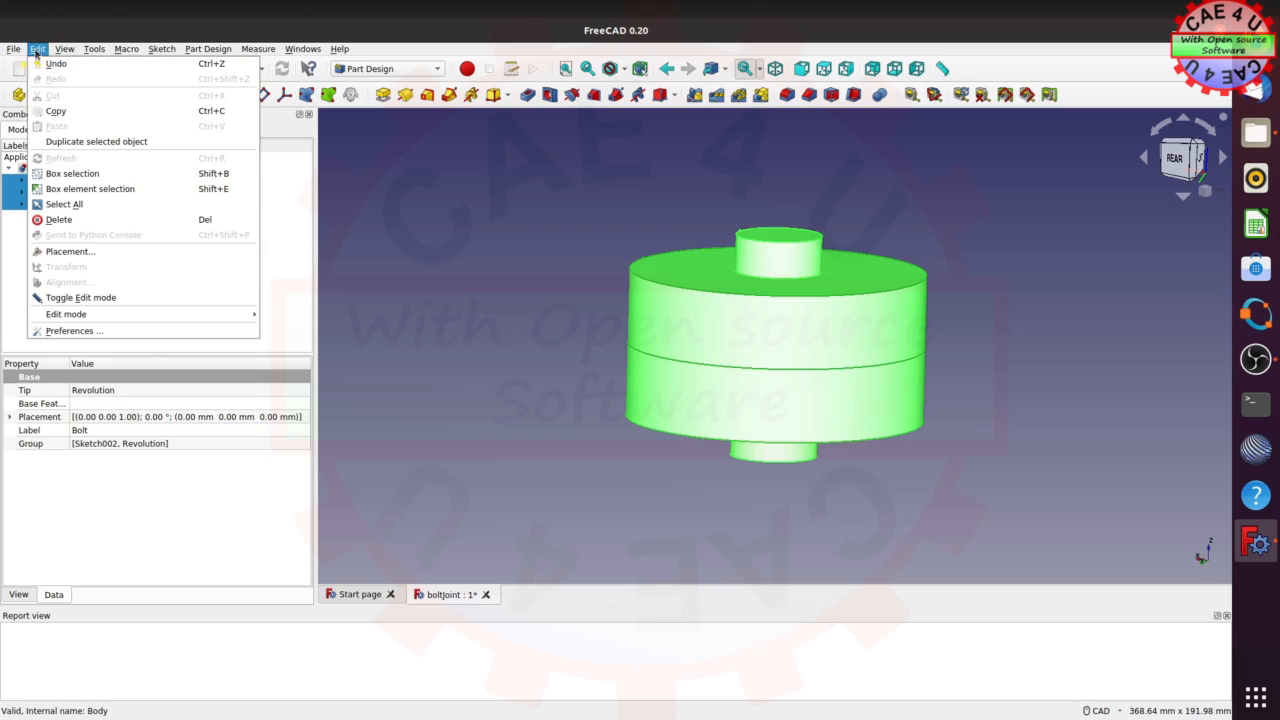
click(59, 334)
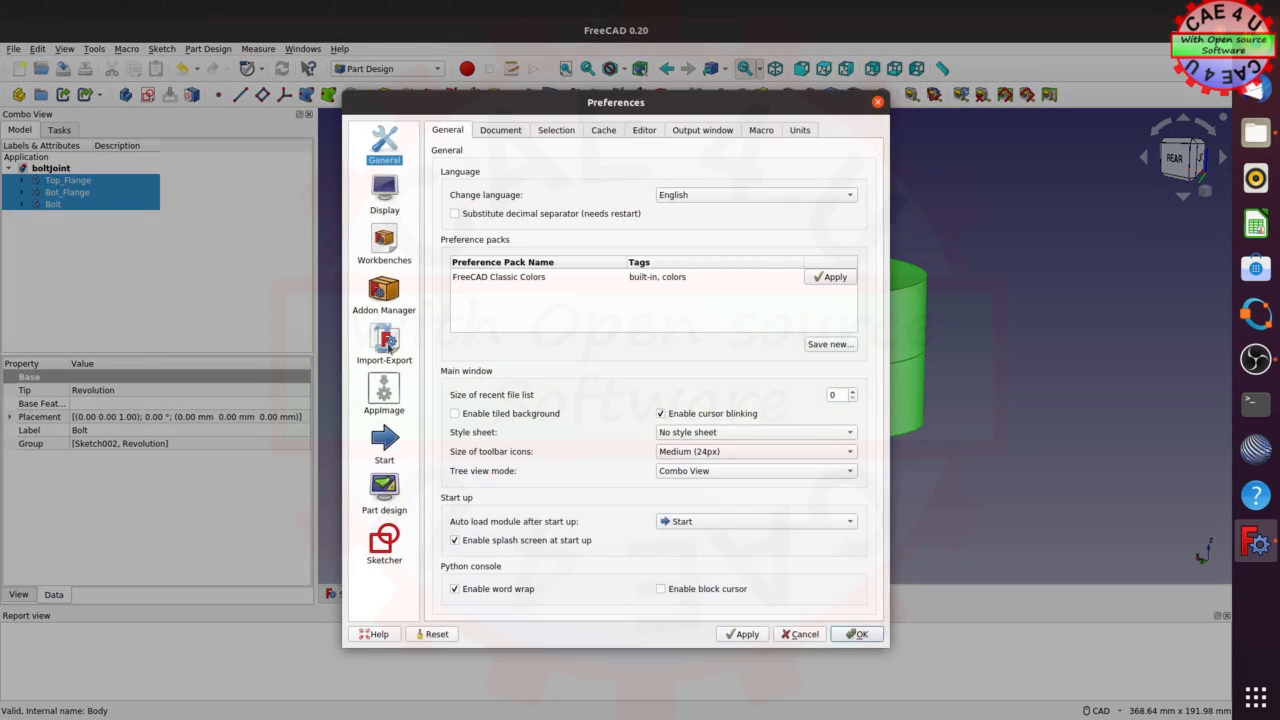
click(388, 344)
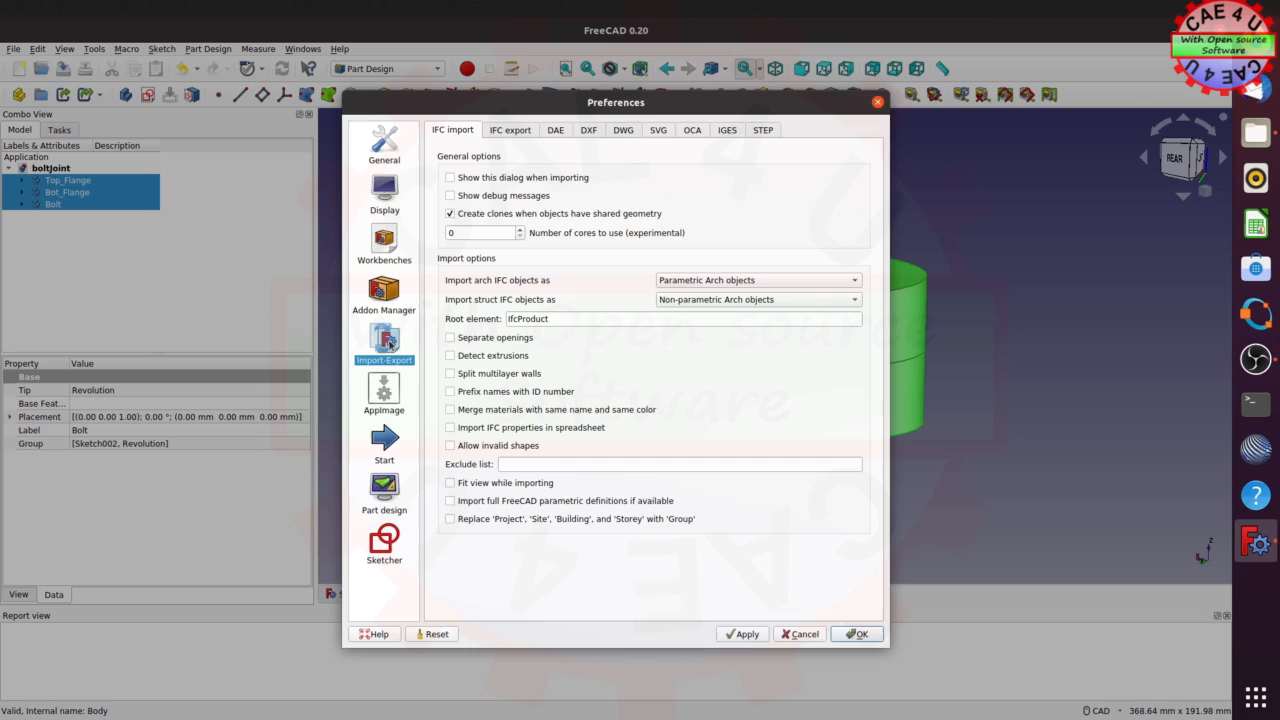
click(766, 130)
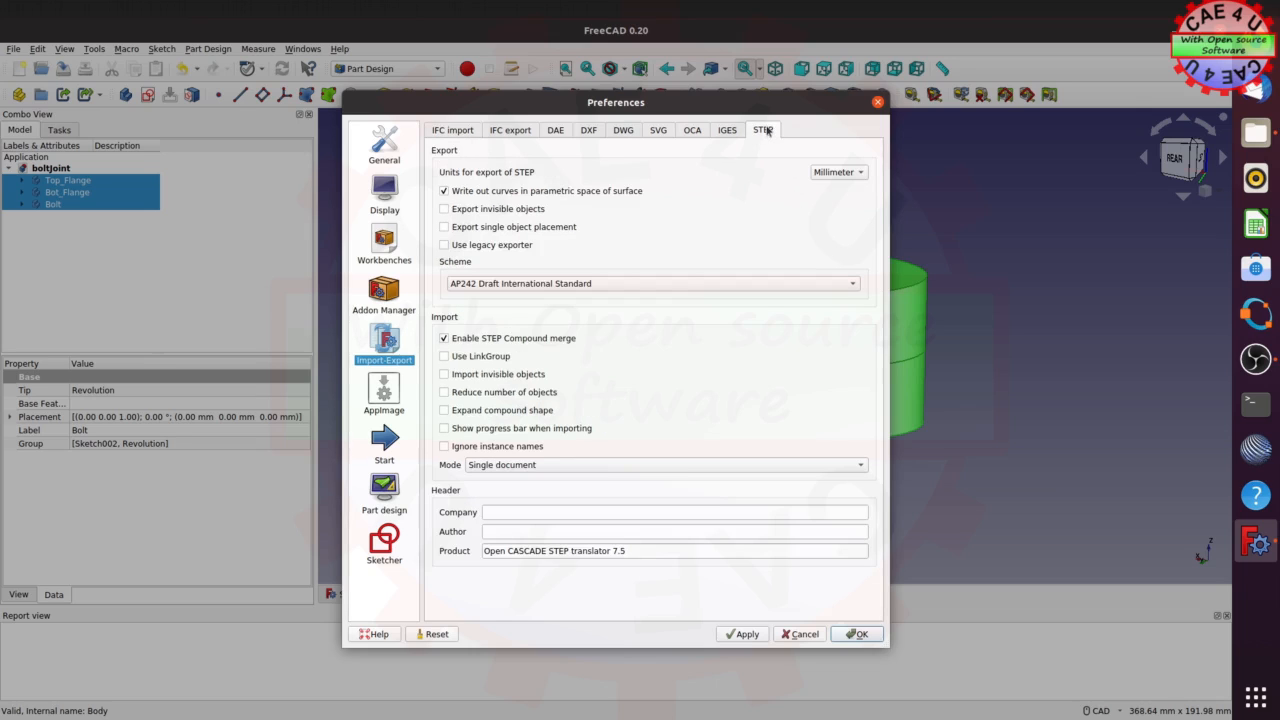
click(478, 285)
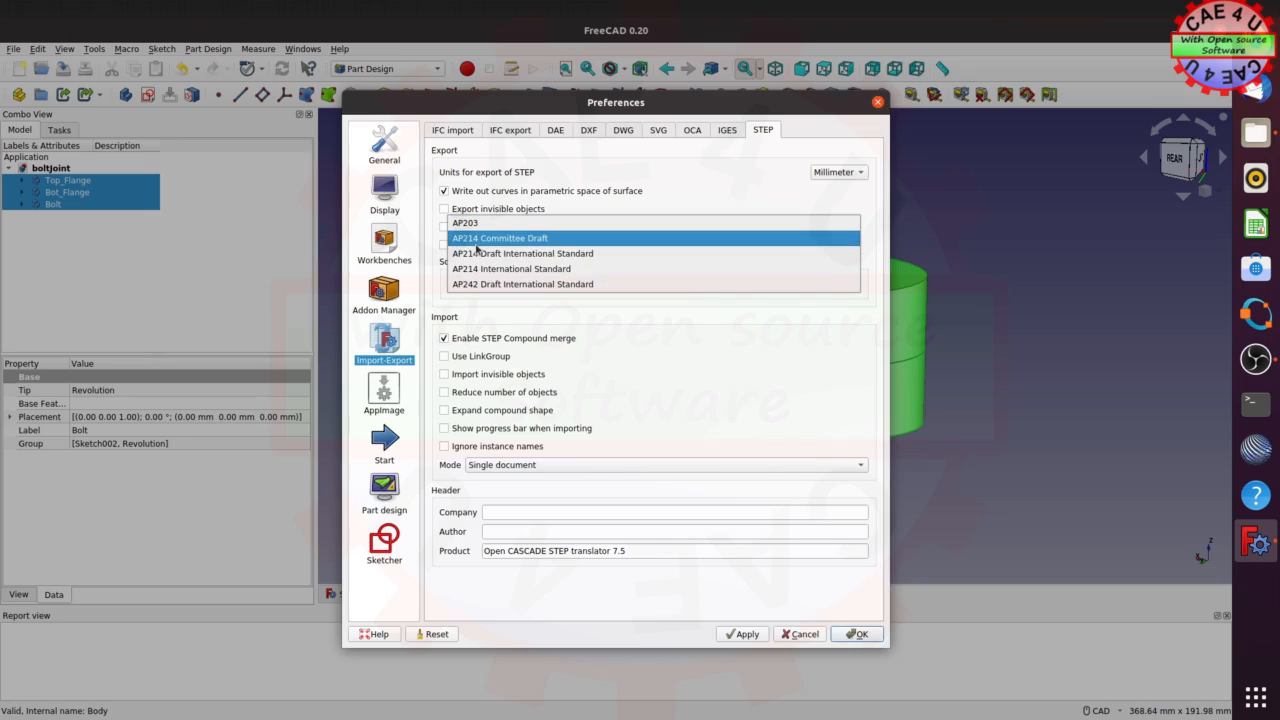
click(474, 302)
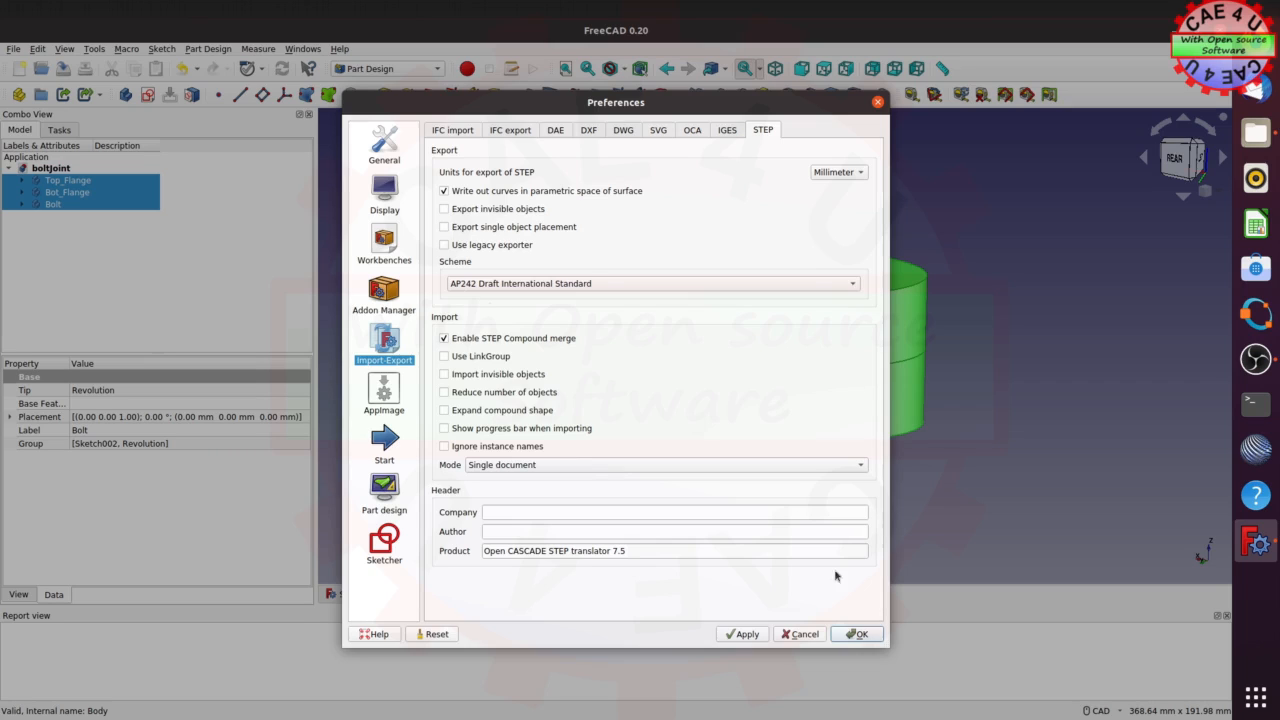
click(805, 634)
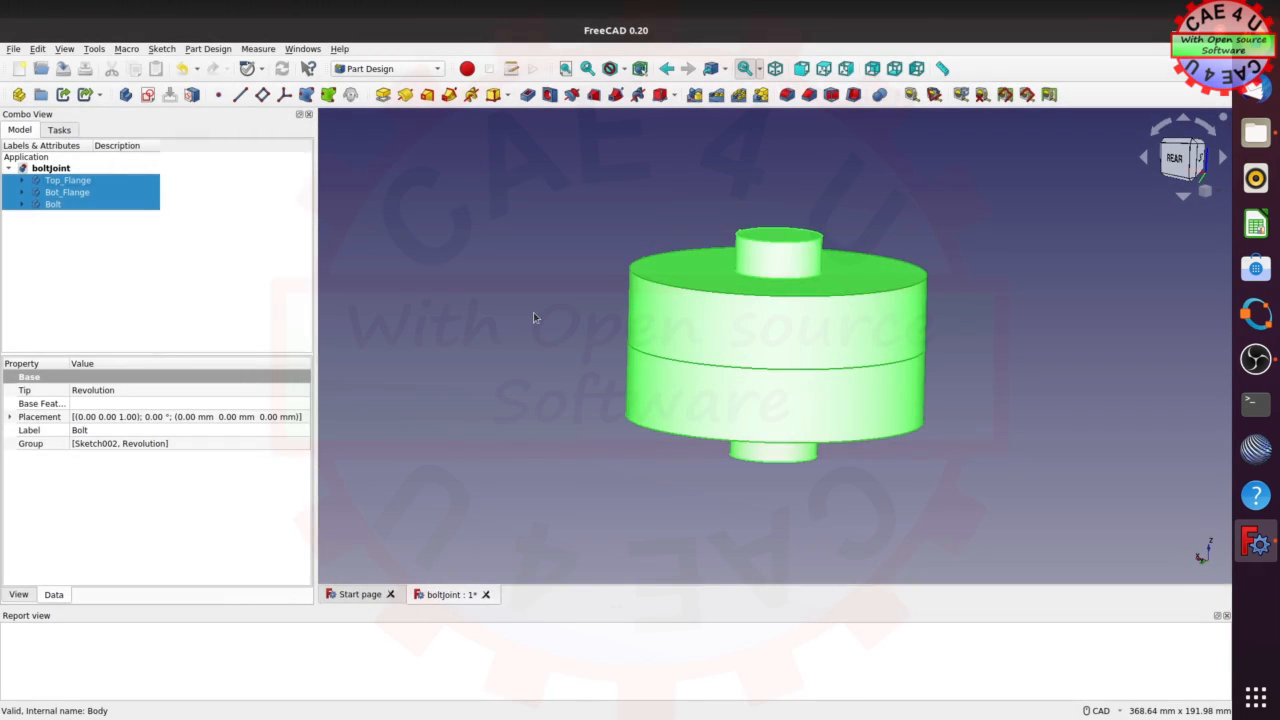
Switch to SALOME and examine the boltJoint geometry from several angles.
click(533, 317)
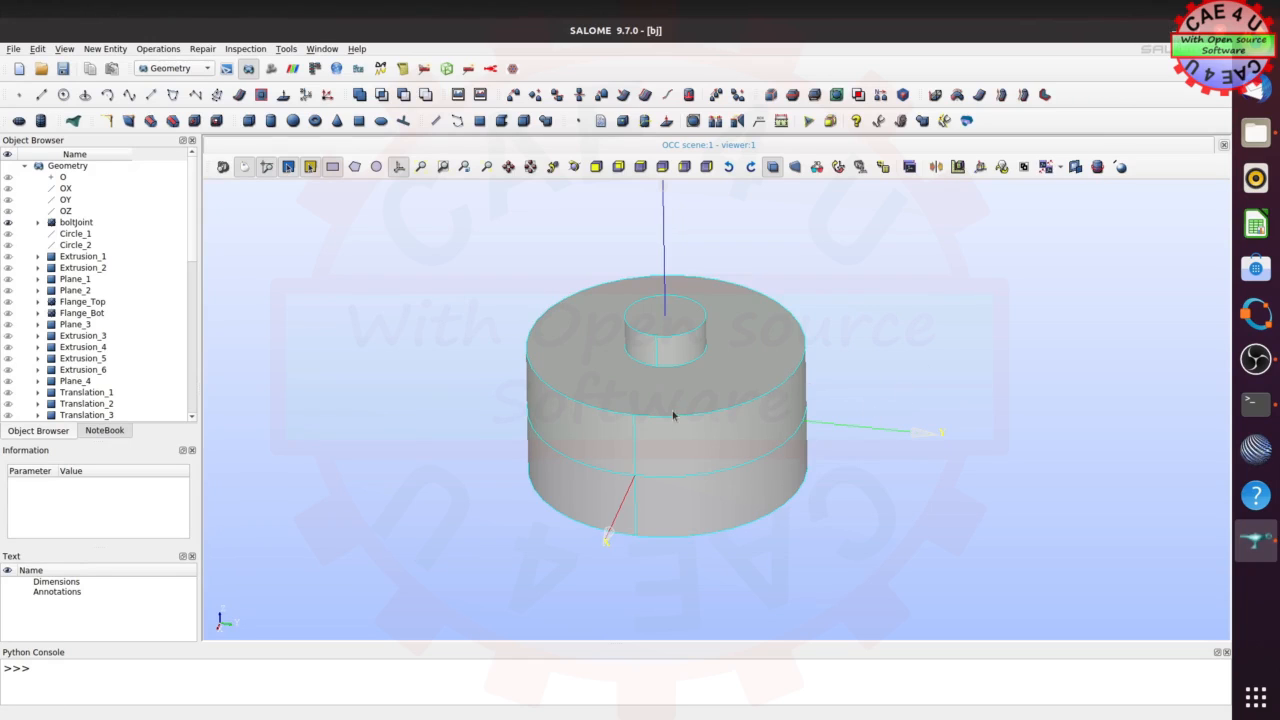
ctrl+right_drag(652, 339, 633, 389)
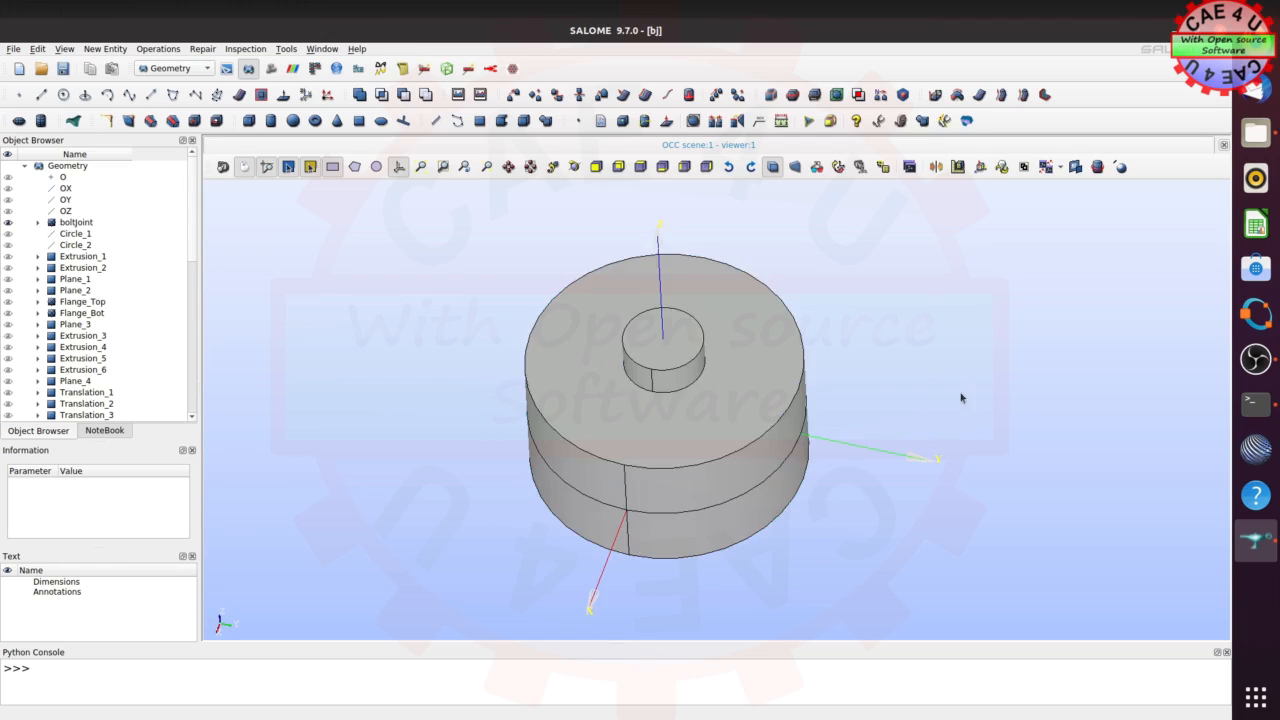
ctrl+right_drag(960, 395, 943, 312)
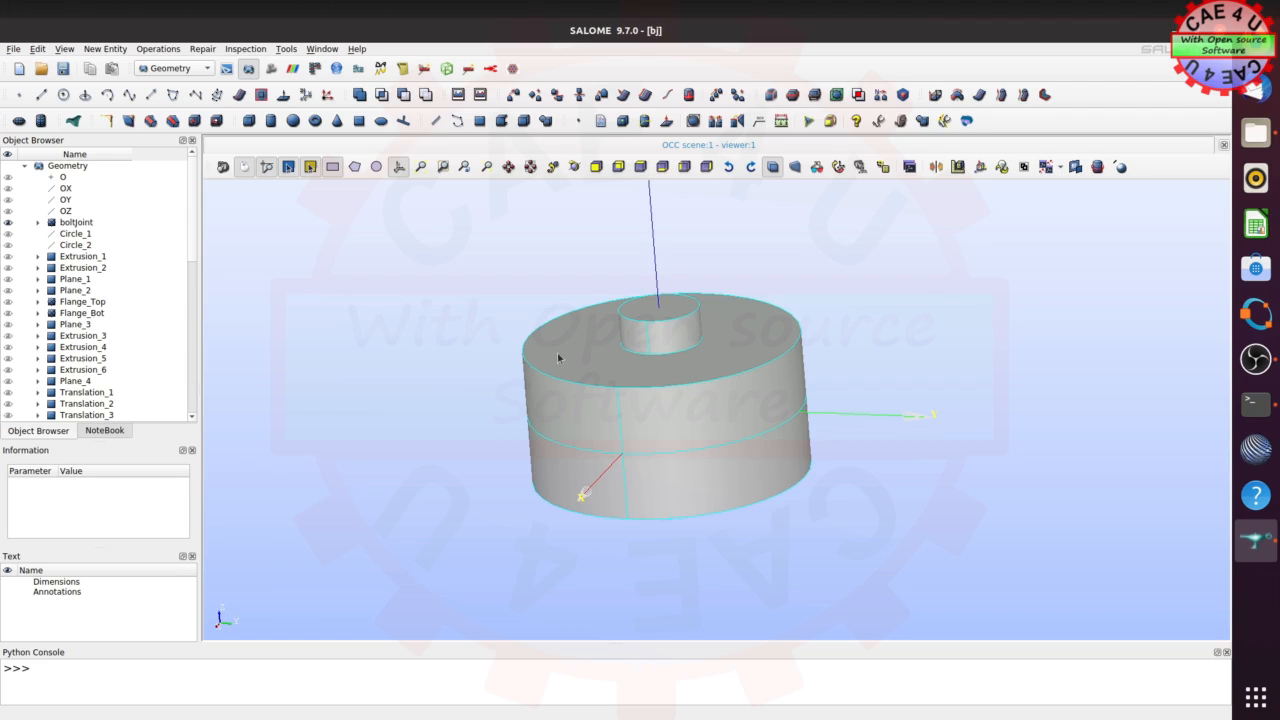
ctrl+right_drag(920, 340, 948, 396)
ctrl+right_drag(460, 397, 486, 354)
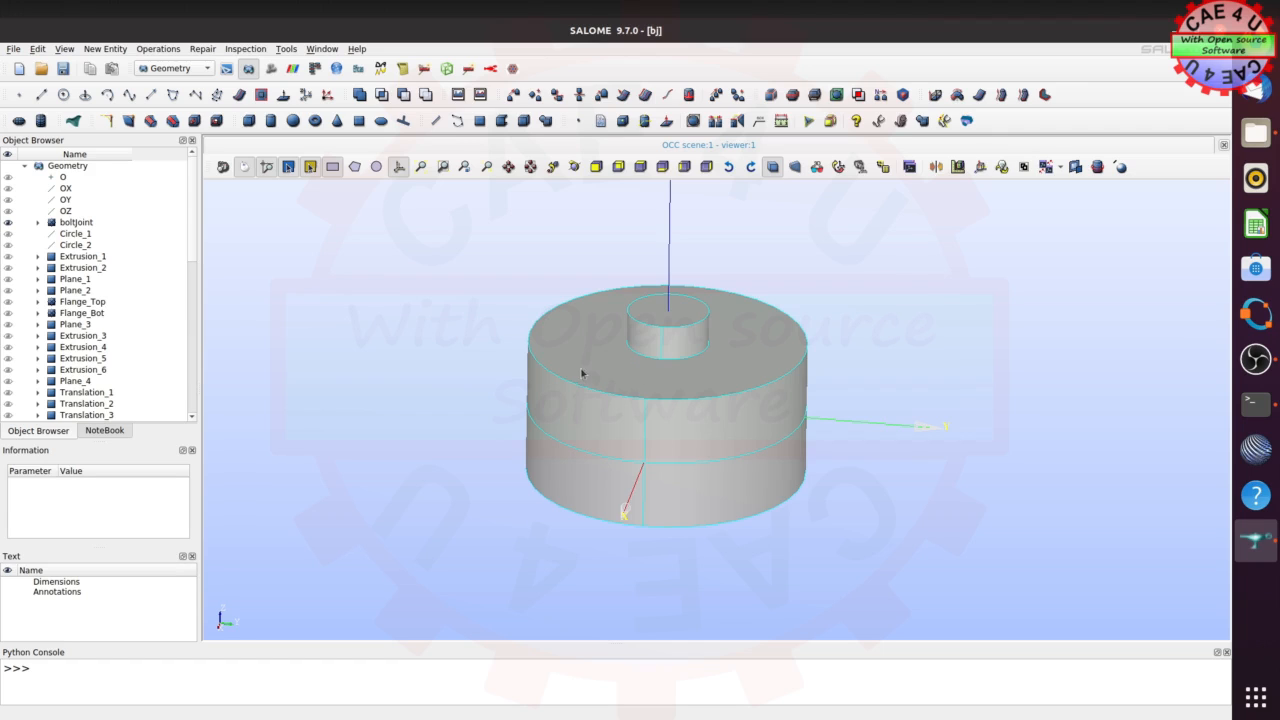
Display the partitioned boltAssy compound in place of the boltJoint geometry.
ctrl+right_drag(880, 357, 866, 389)
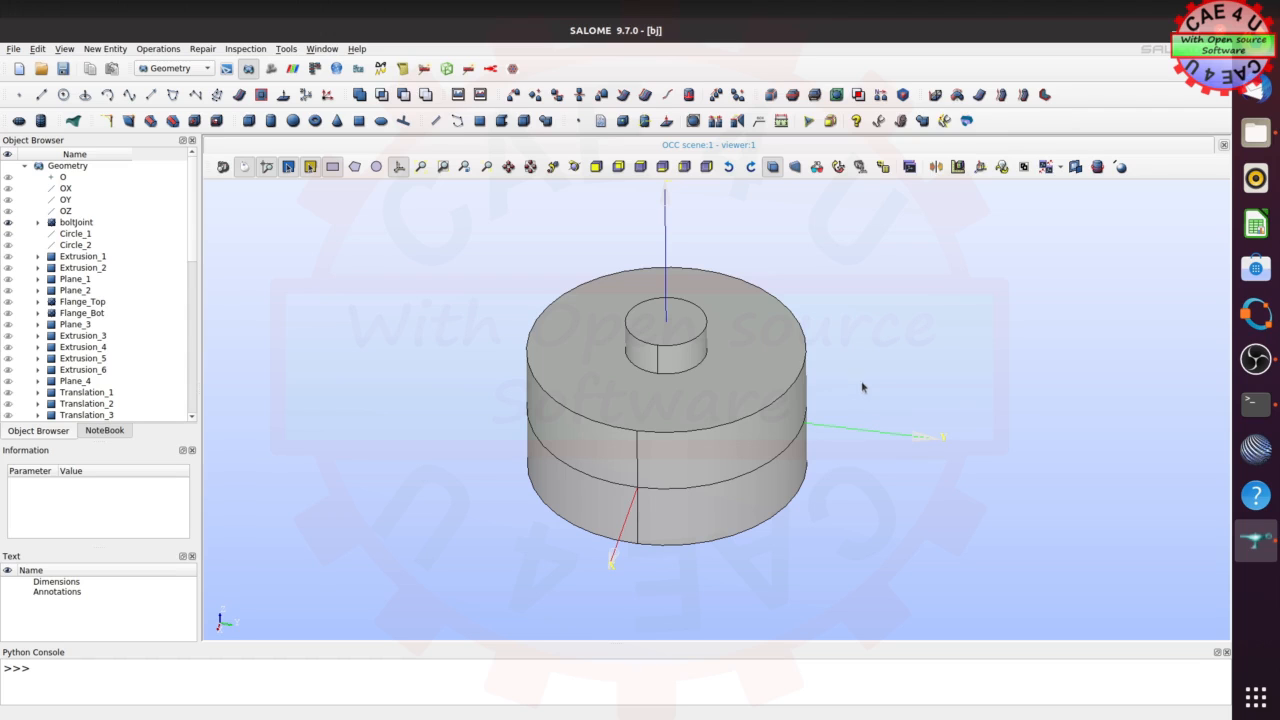
mouse_move(883, 357)
ctrl+right_down()
mouse_move(840, 371)
mouse_move(854, 272)
mouse_move(863, 394)
mouse_move(874, 360)
mouse_move(922, 344)
mouse_move(877, 371)
mouse_move(837, 251)
mouse_move(883, 349)
ctrl+right_up()
ctrl+right_drag(823, 266, 820, 297)
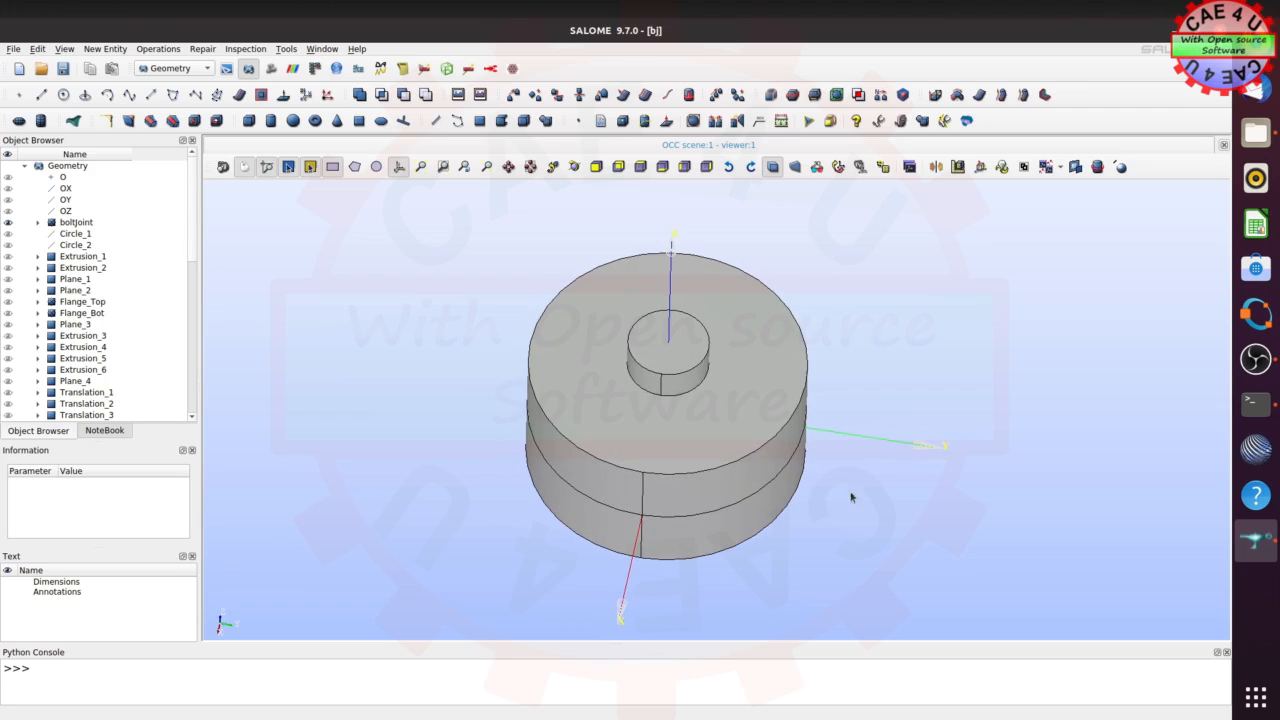
ctrl+right_drag(757, 577, 730, 538)
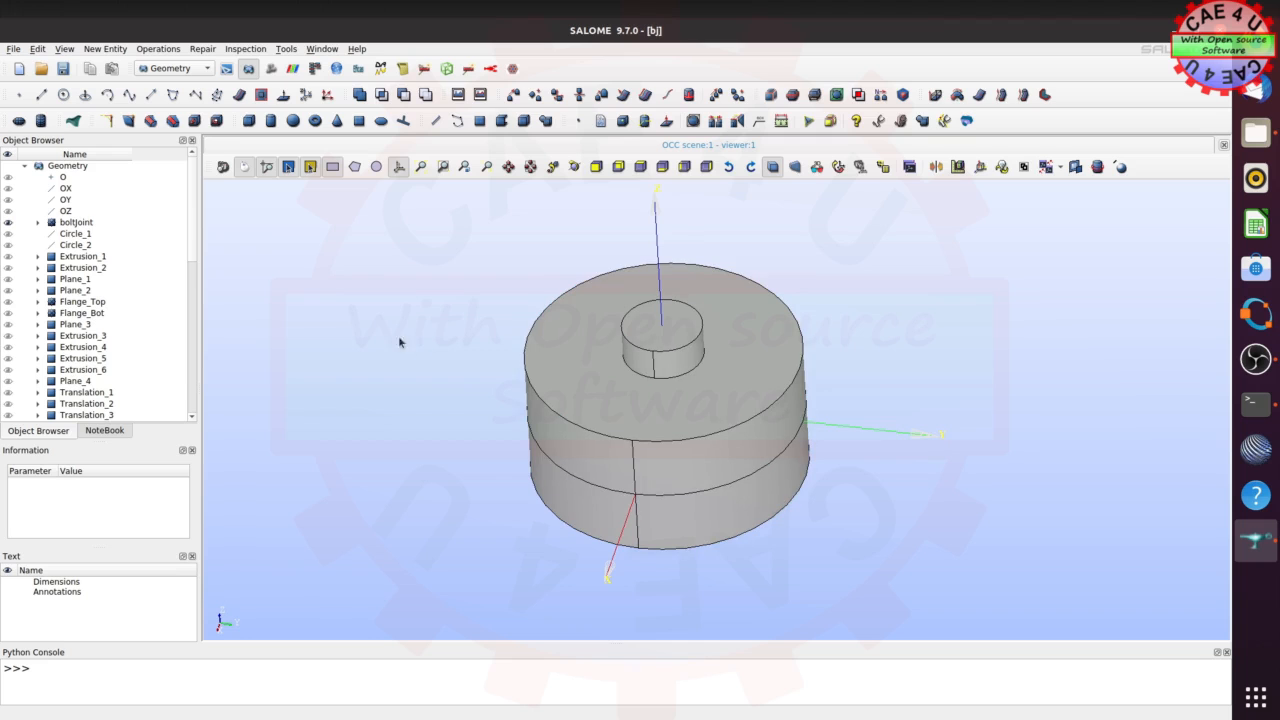
drag(193, 199, 188, 359)
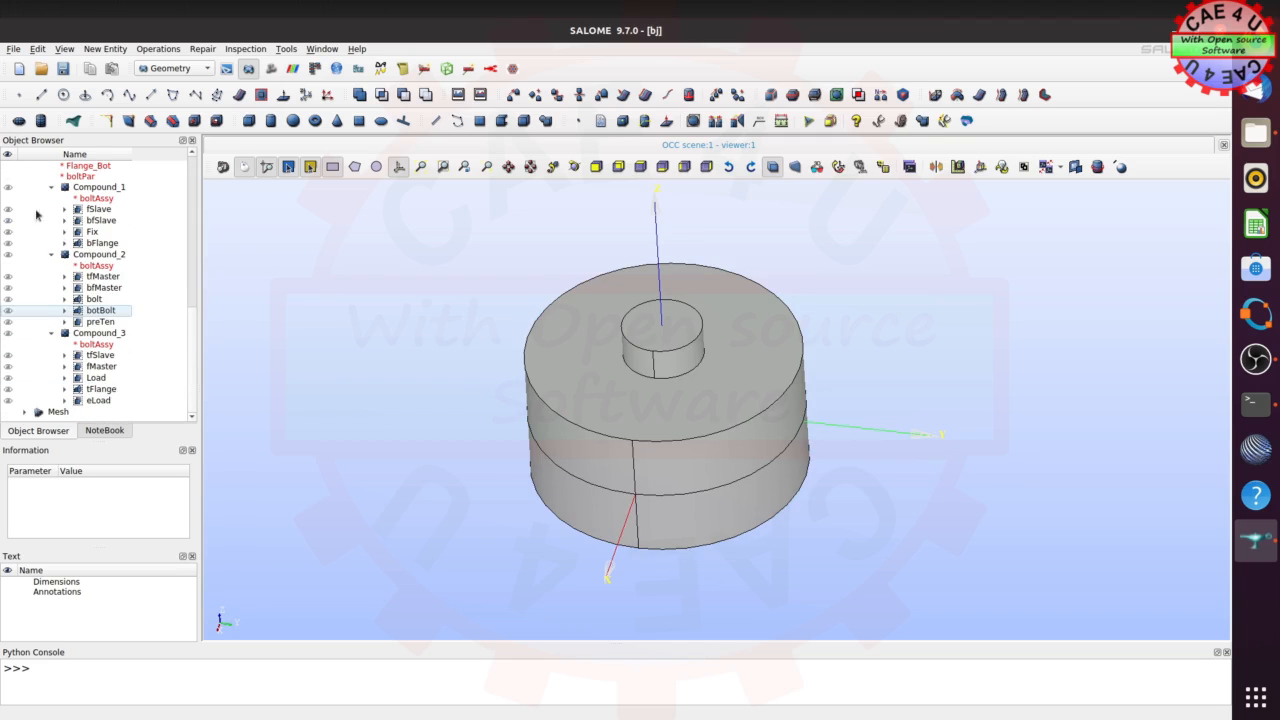
scroll(32, 346, up, 2)
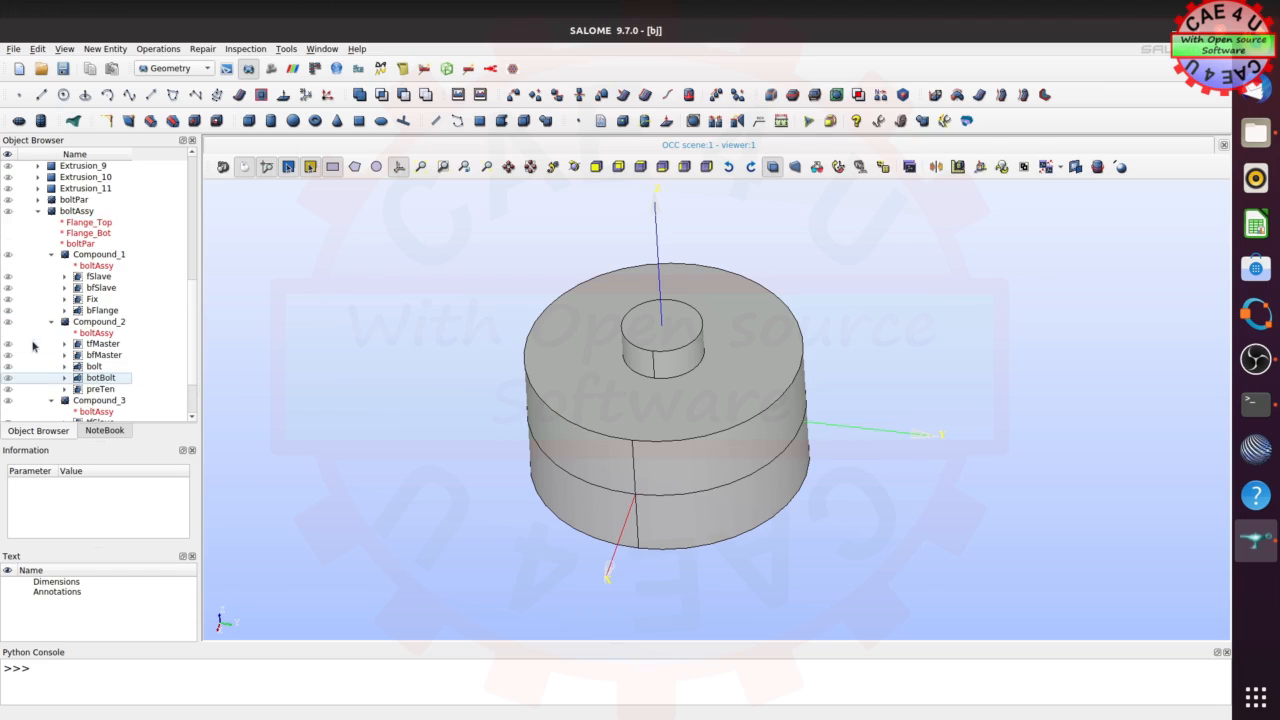
click(9, 211)
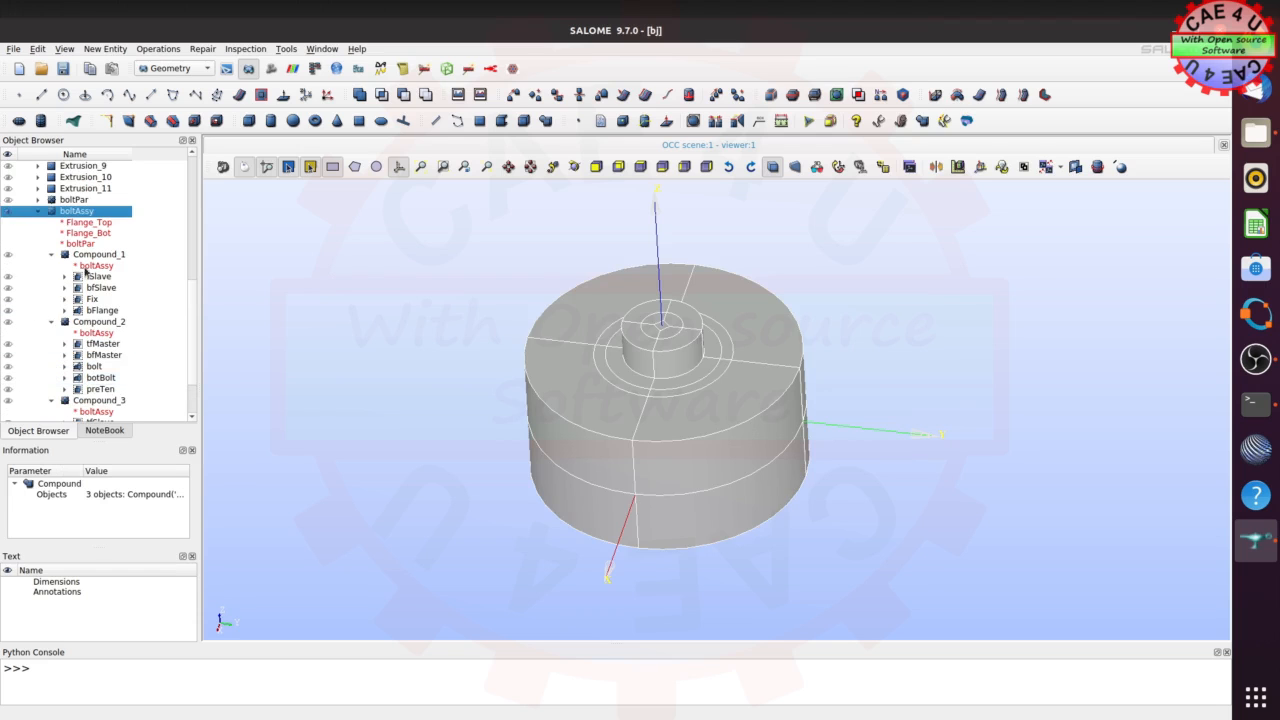
scroll(116, 296, up, 6)
scroll(116, 296, up, 3)
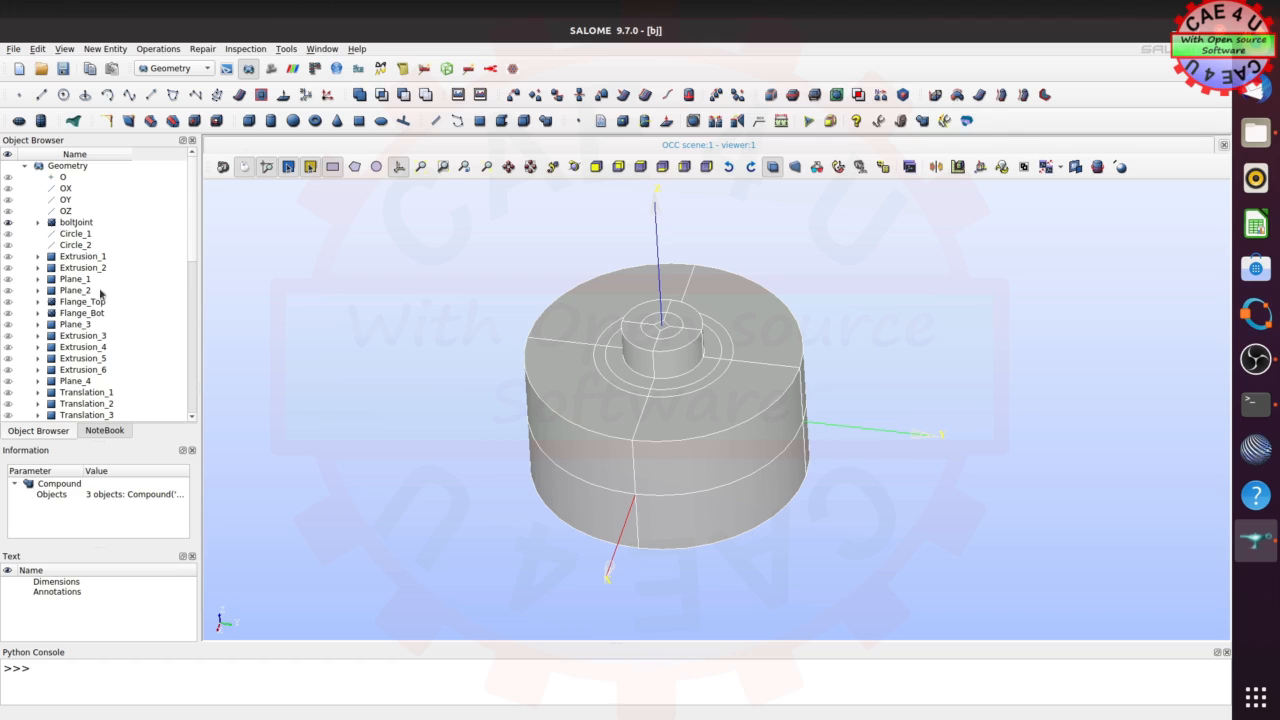
click(5, 221)
click(913, 355)
Examine the boltAssy partition lines from above and below and review the groups listed under its three compounds.
ctrl+right_drag(896, 302, 784, 341)
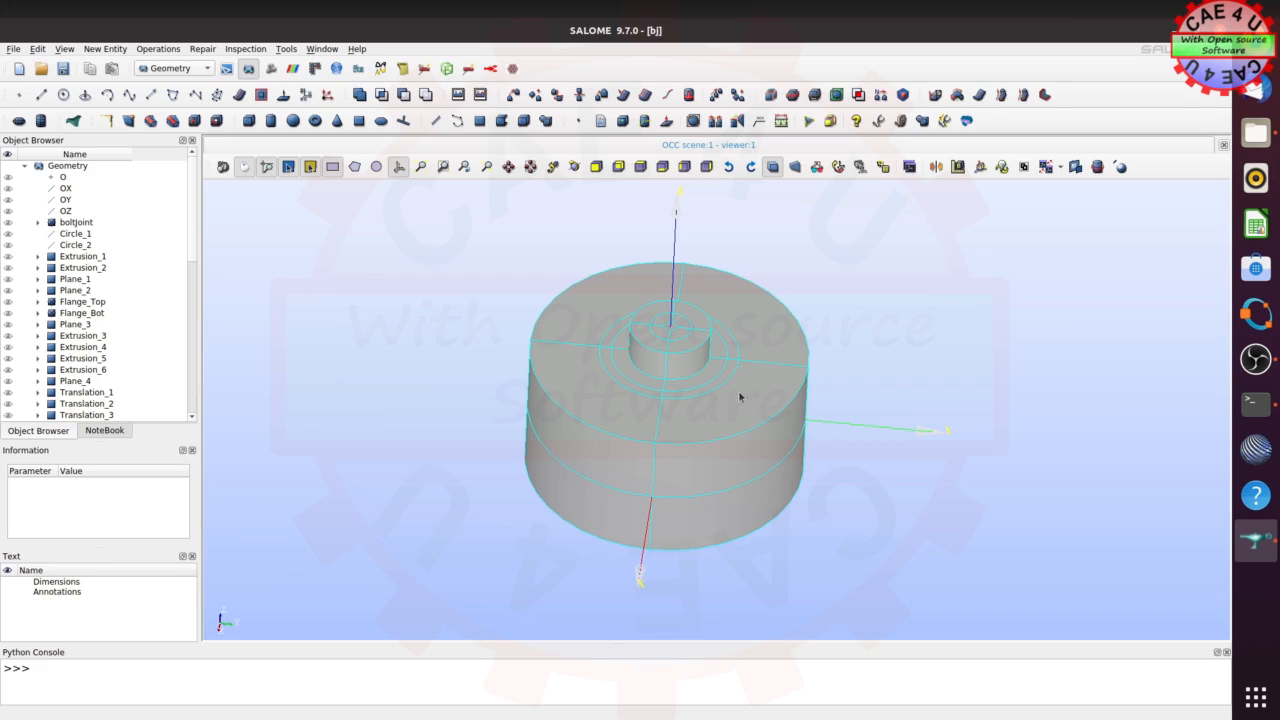
ctrl+right_drag(891, 369, 912, 186)
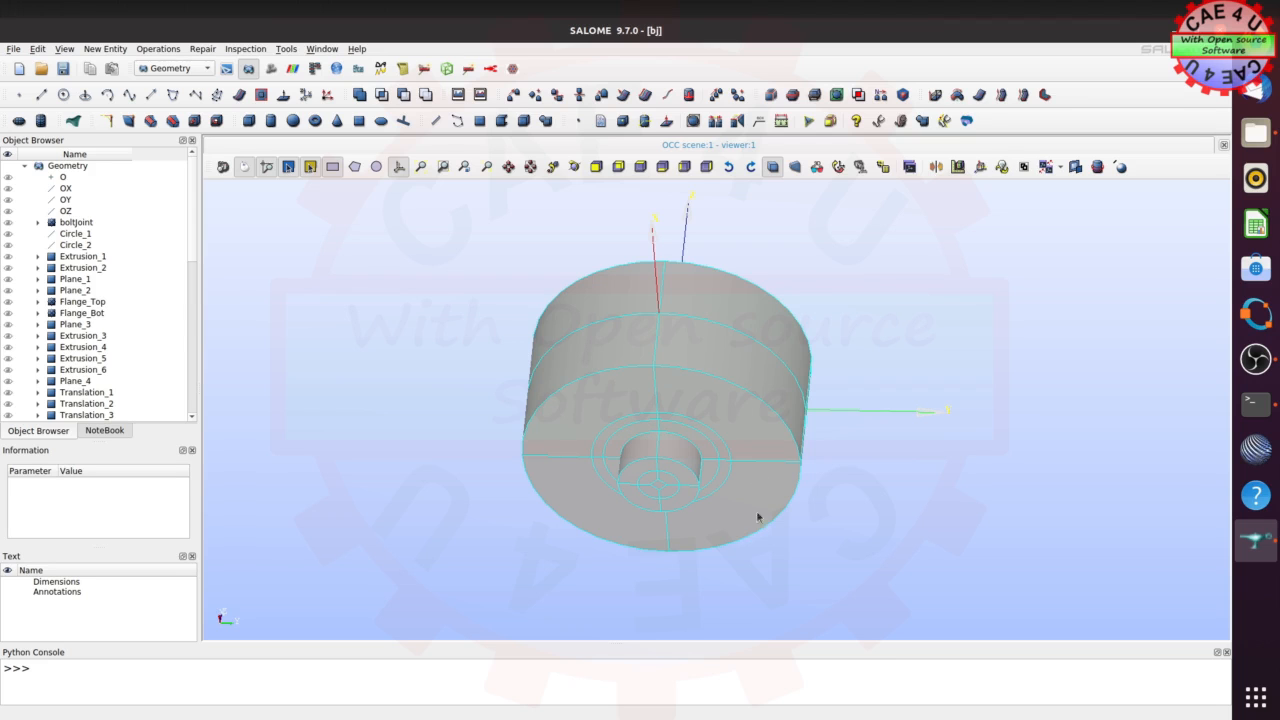
ctrl+right_drag(766, 319, 660, 441)
ctrl+right_drag(880, 307, 652, 391)
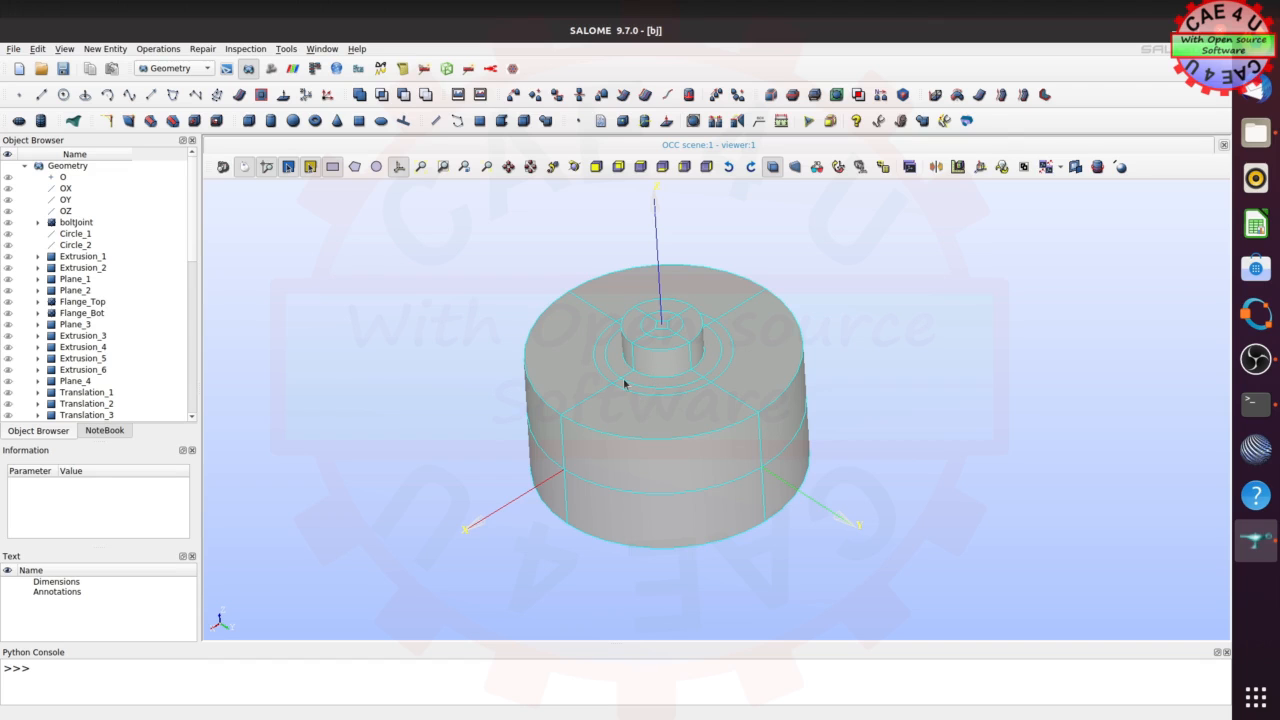
ctrl+right_drag(790, 477, 662, 506)
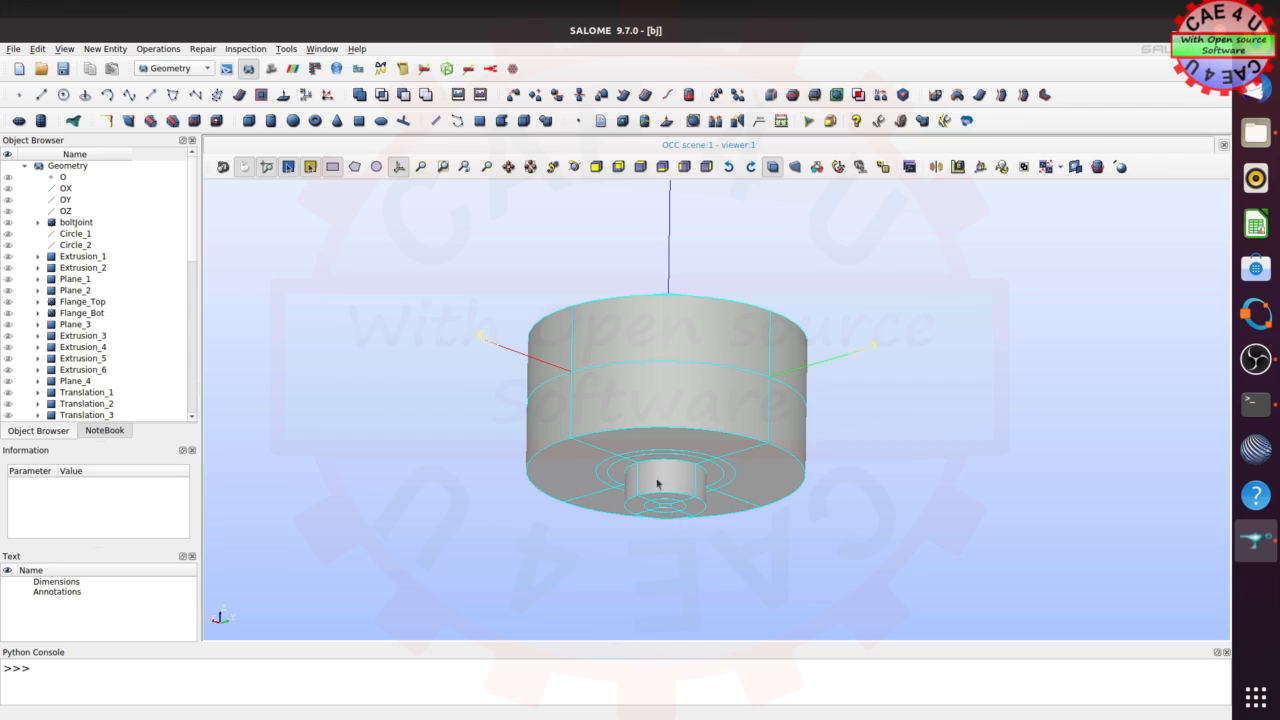
ctrl+right_drag(912, 228, 642, 360)
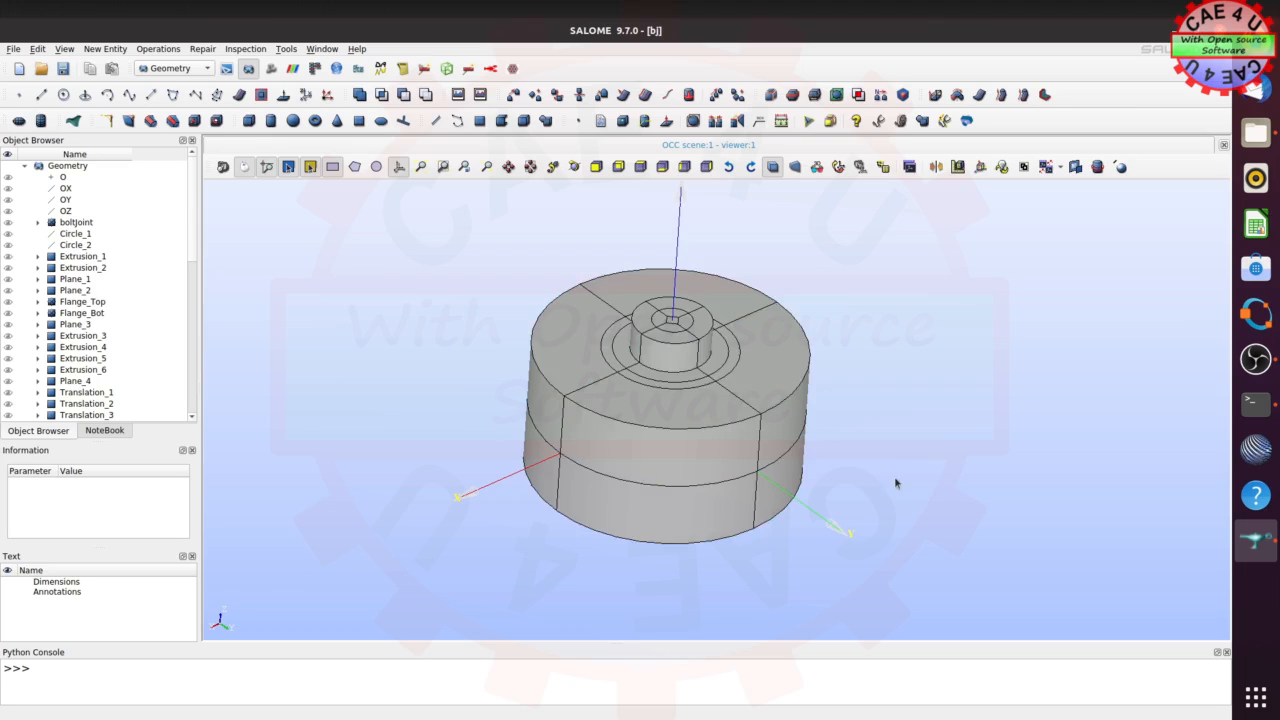
ctrl+right_drag(894, 480, 894, 434)
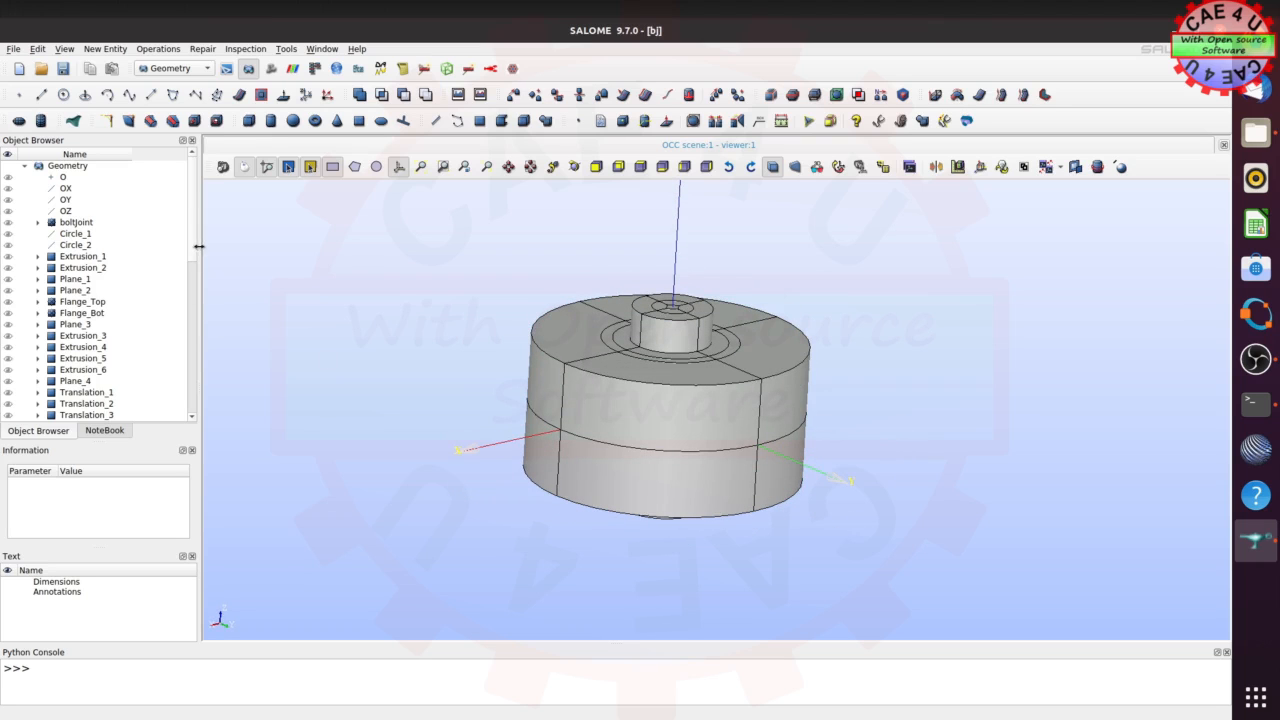
scroll(196, 245, down, 10)
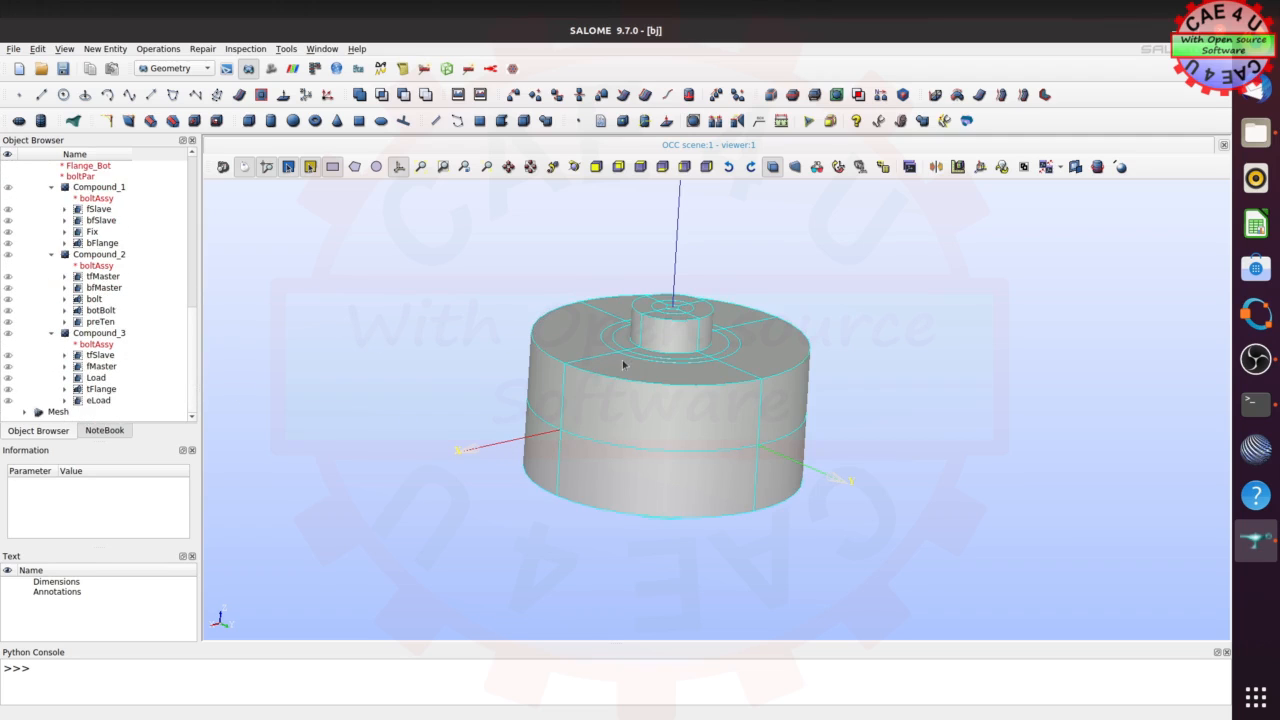
ctrl+right_drag(820, 378, 831, 517)
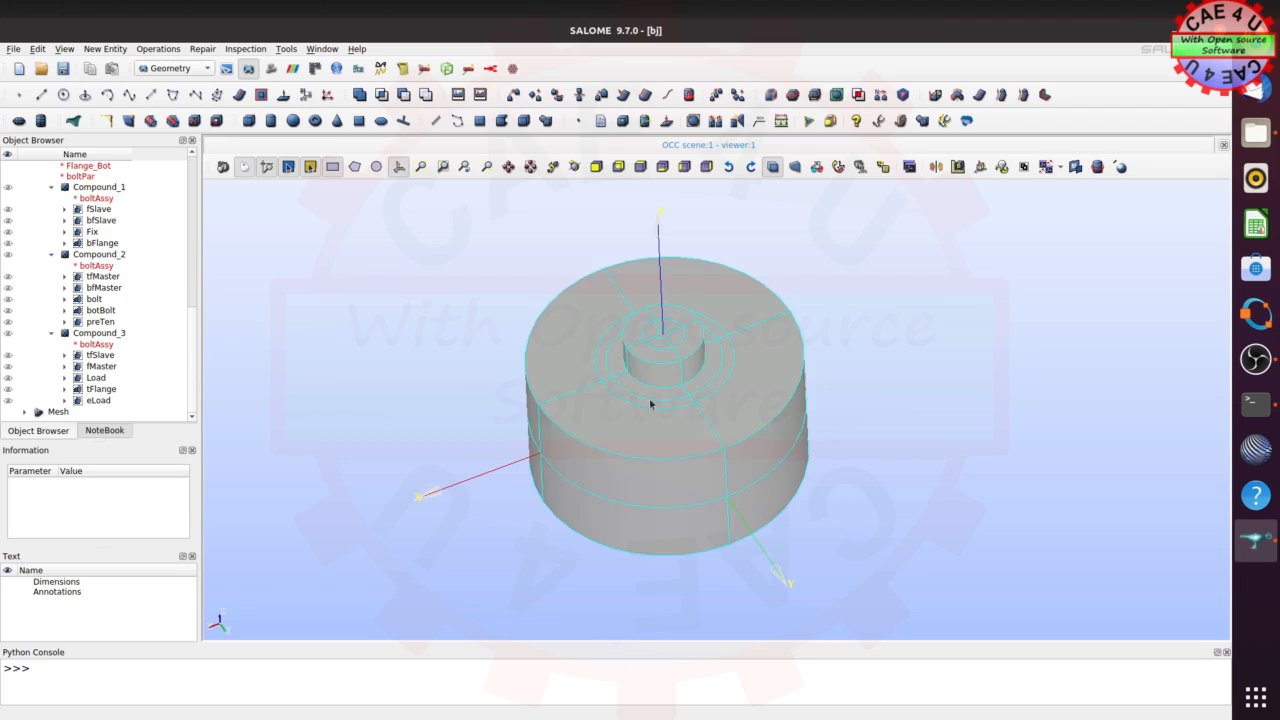
ctrl+right_drag(873, 518, 856, 470)
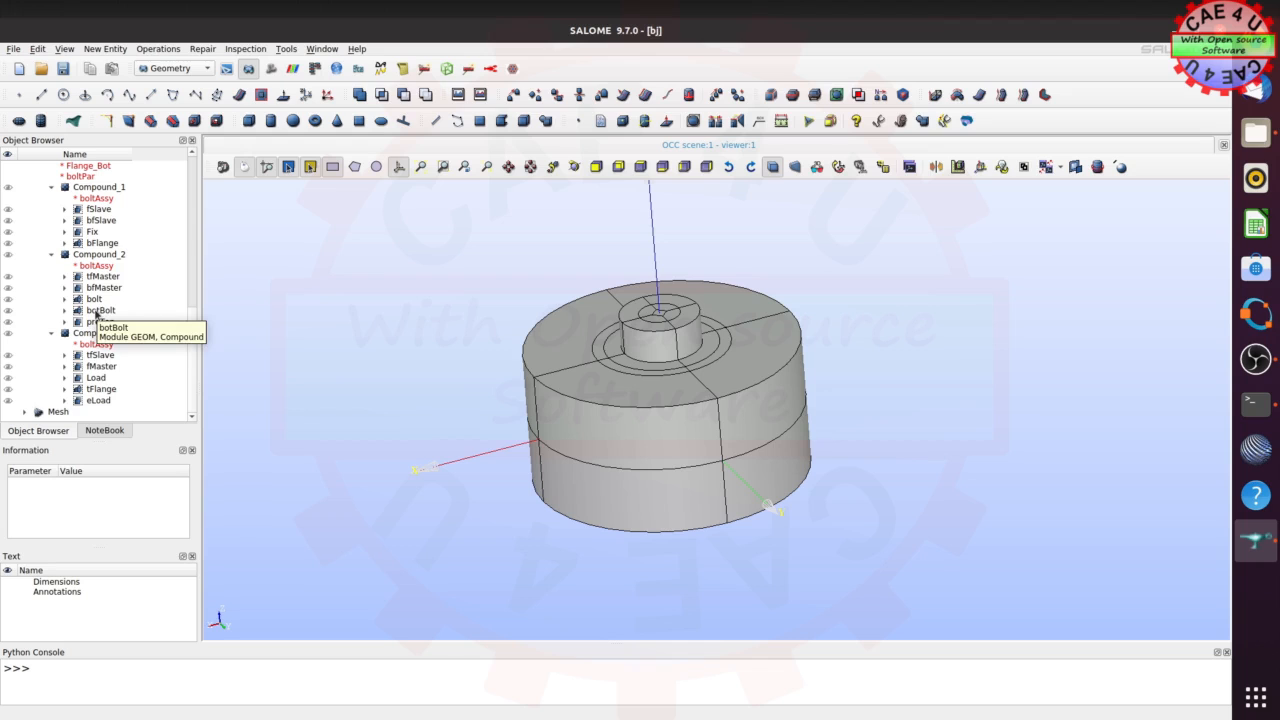
Display the botBolt group of Compound_2, hide boltAssy, and examine the isolated bolt portion.
click(5, 314)
scroll(88, 338, up, 2)
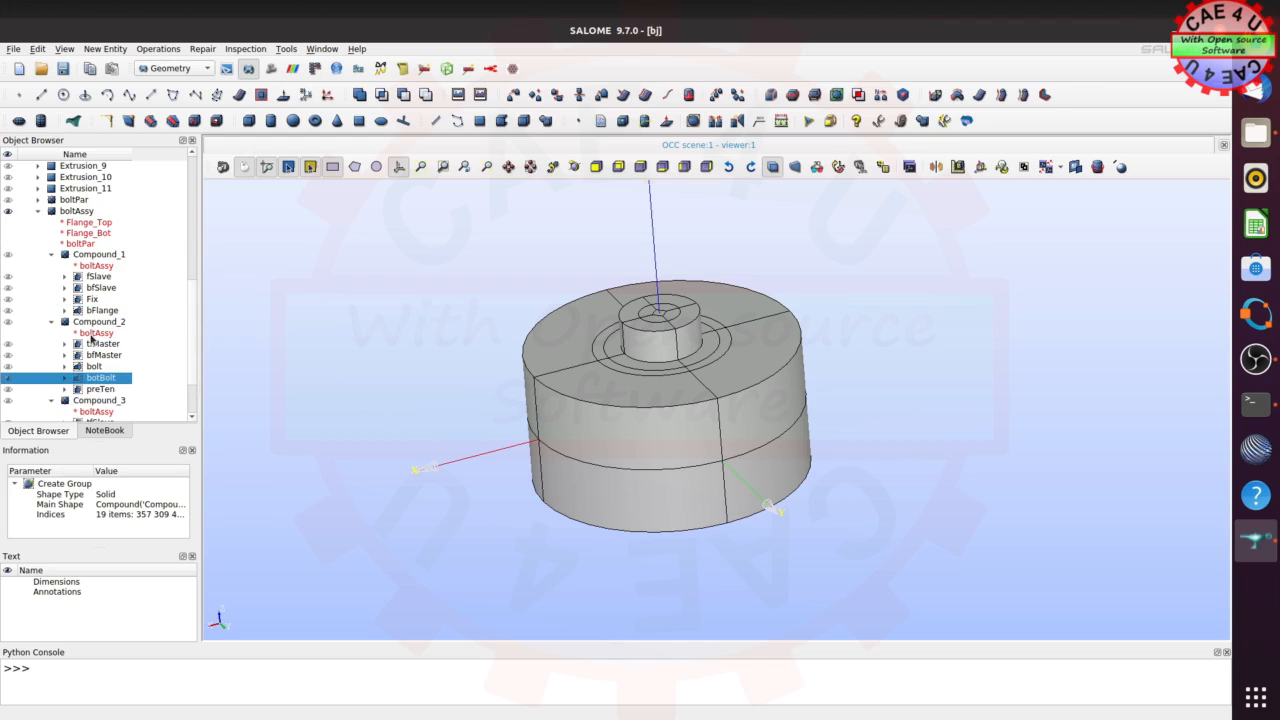
click(10, 212)
ctrl+right_drag(787, 420, 811, 443)
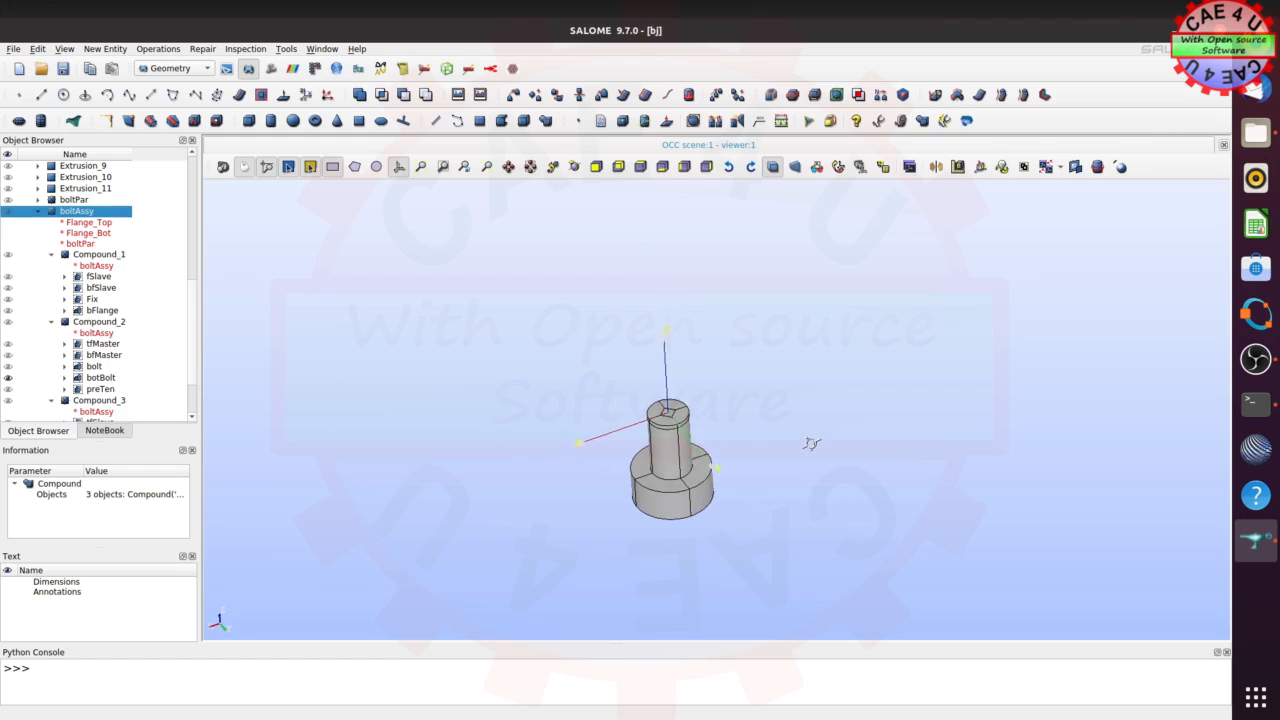
scroll(647, 563, up, 2)
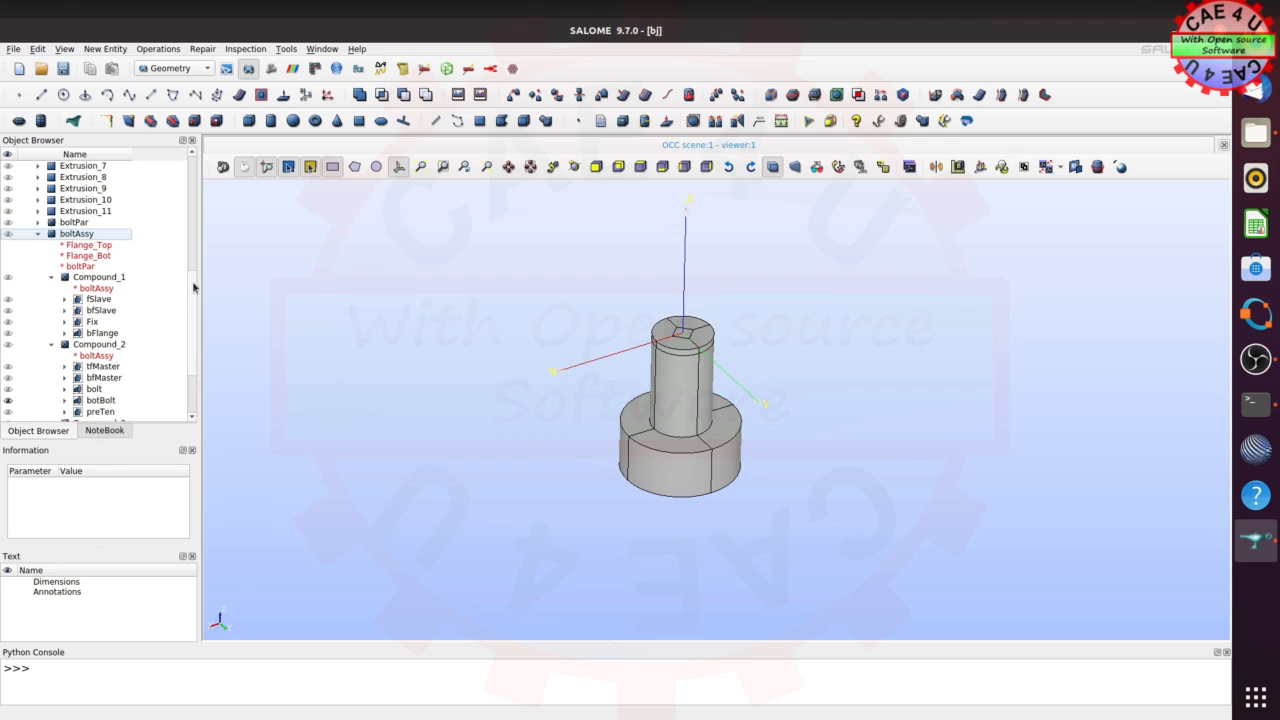
Show the full boltAssy compound again, collapse its object tree entry, and review the list of geometry objects.
scroll(193, 288, up, 1)
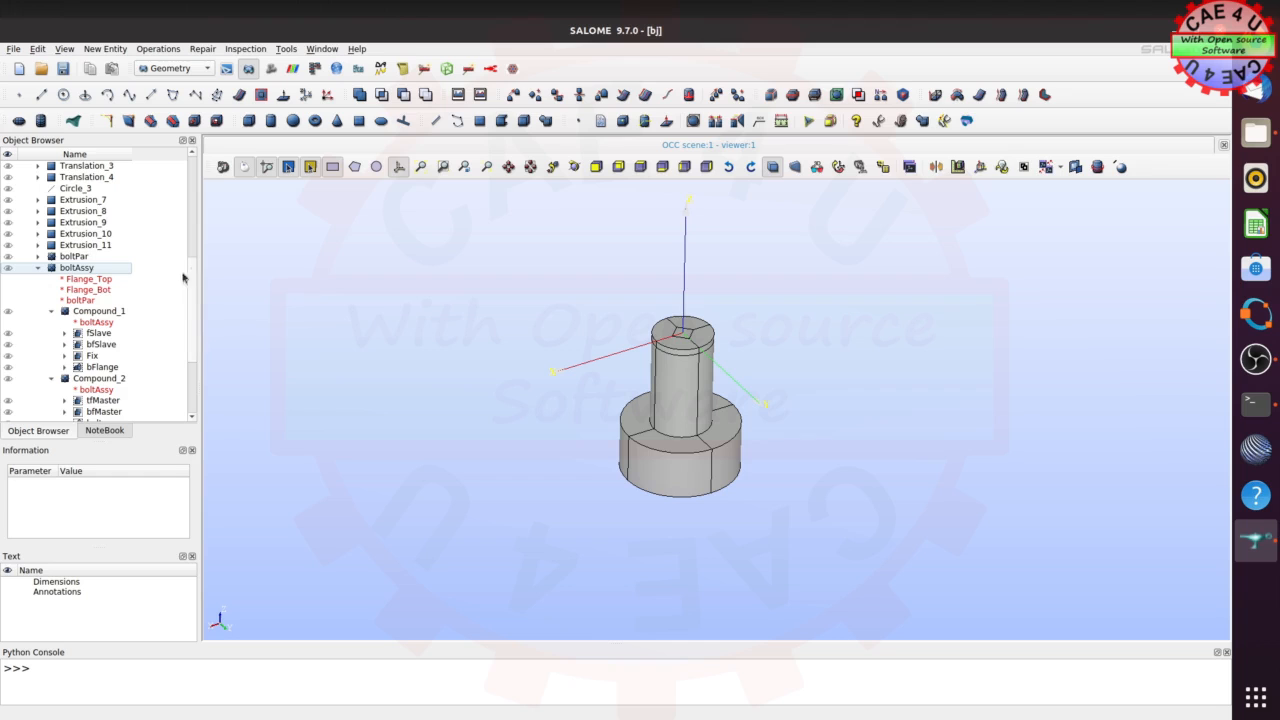
click(8, 268)
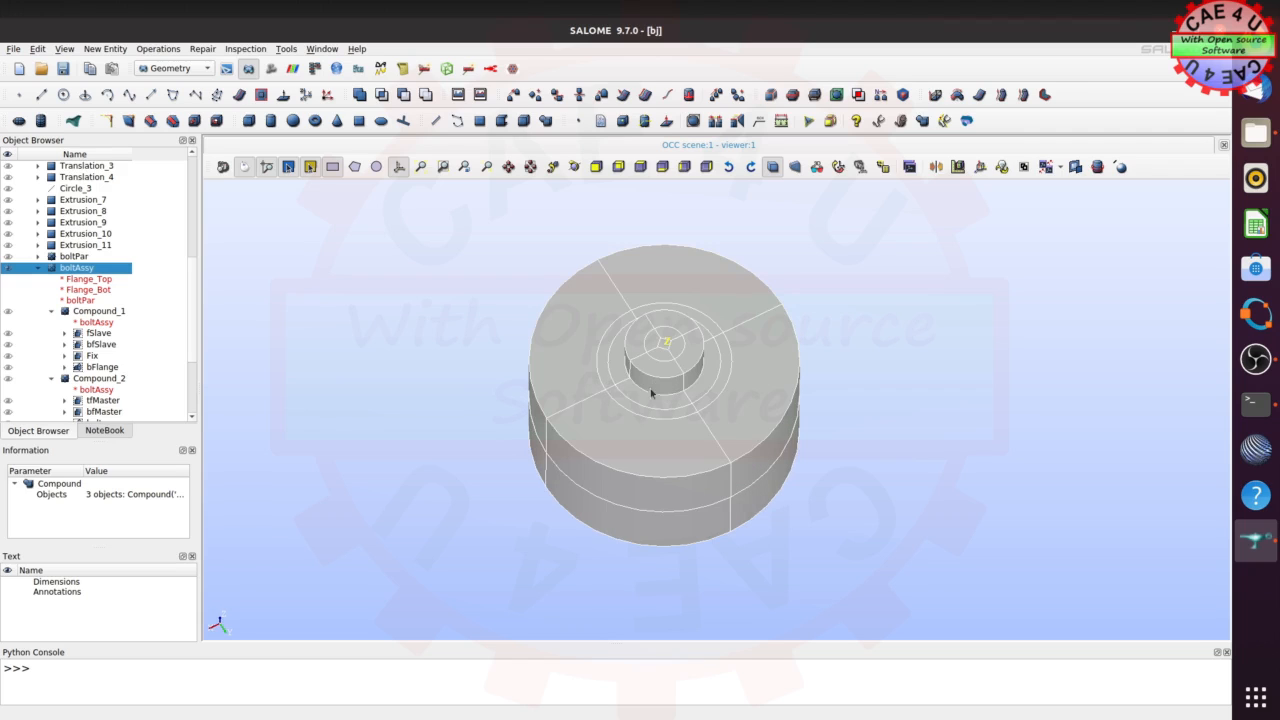
click(38, 269)
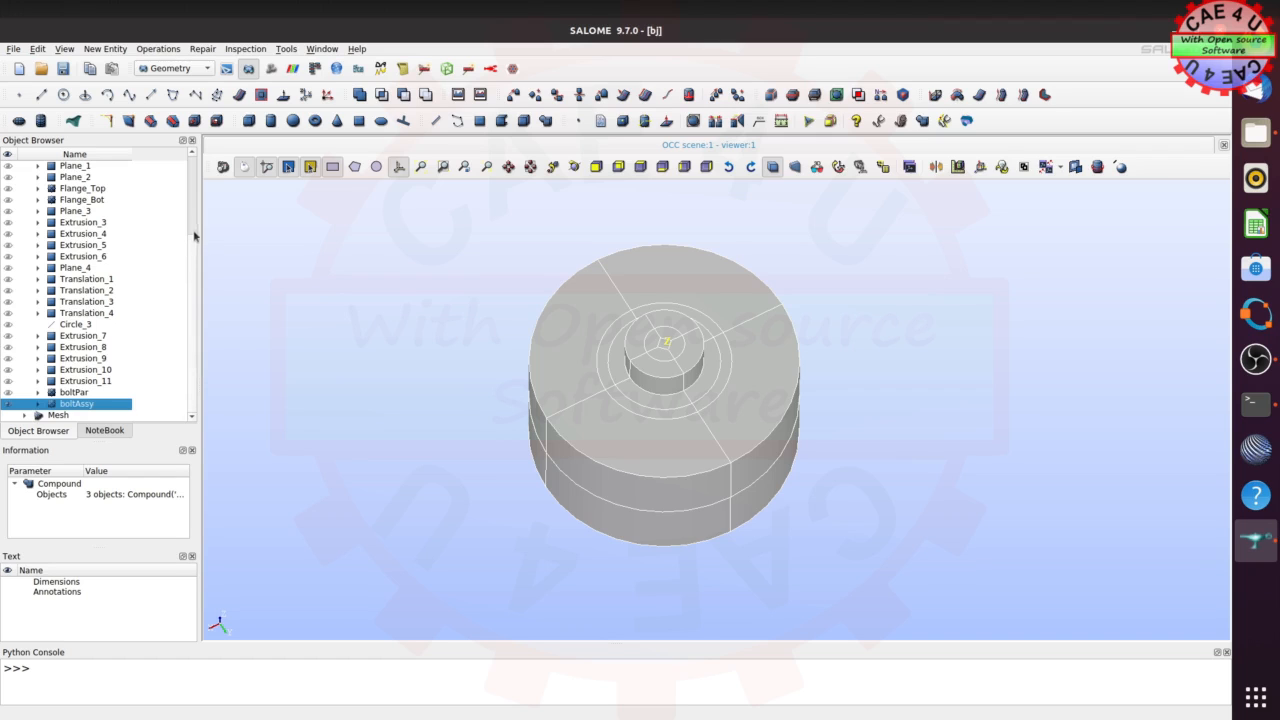
scroll(194, 246, up, 3)
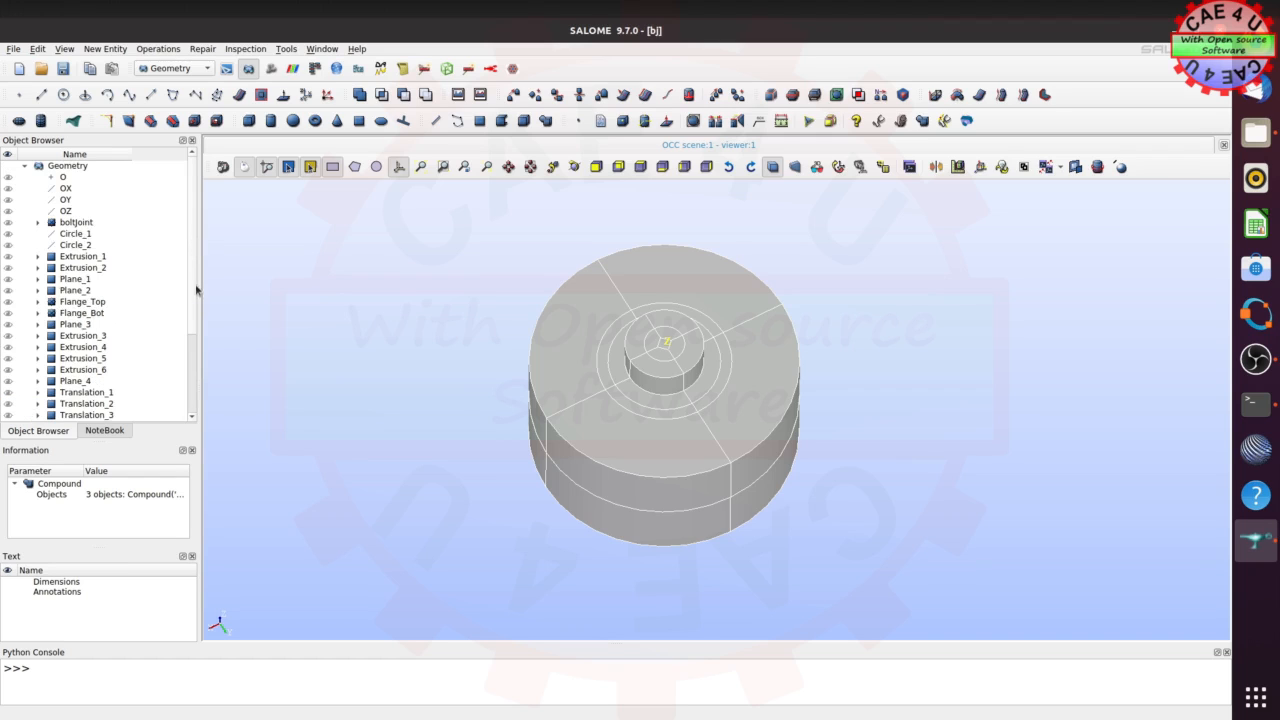
drag(189, 329, 196, 406)
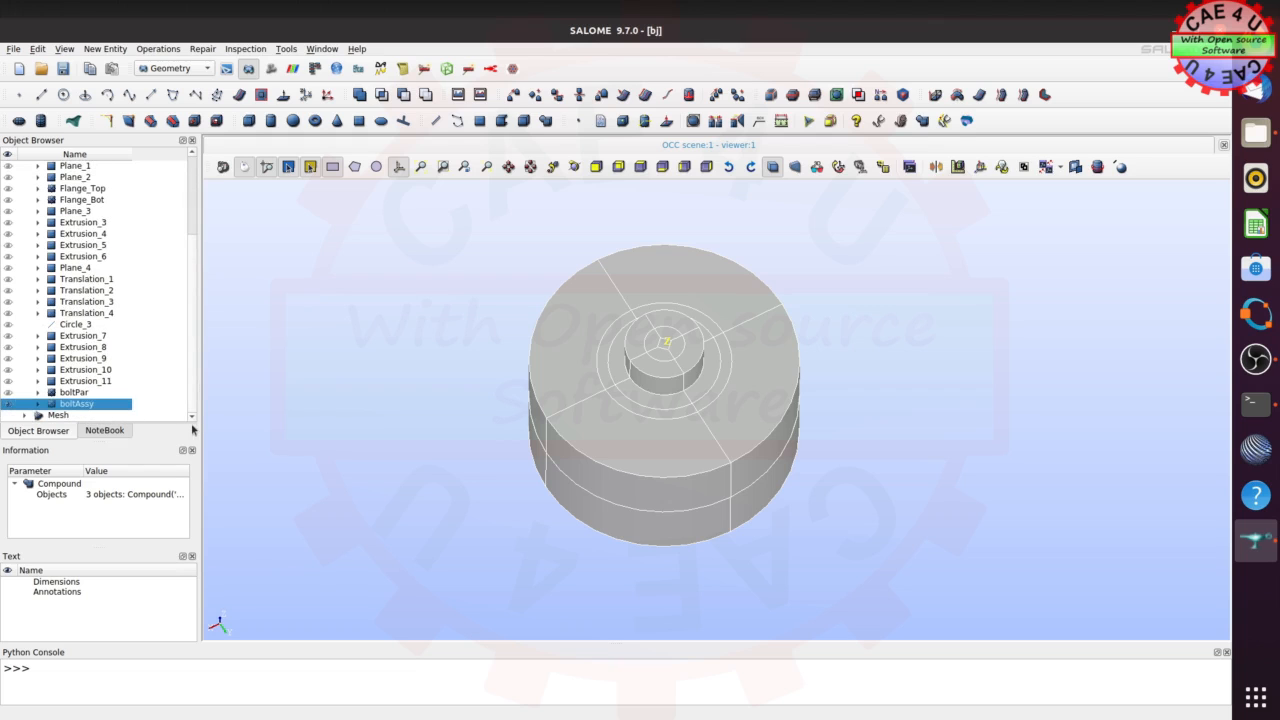
Expand the mesh branch of the object tree, switch to the Mesh module, and display Mesh_1.
click(25, 415)
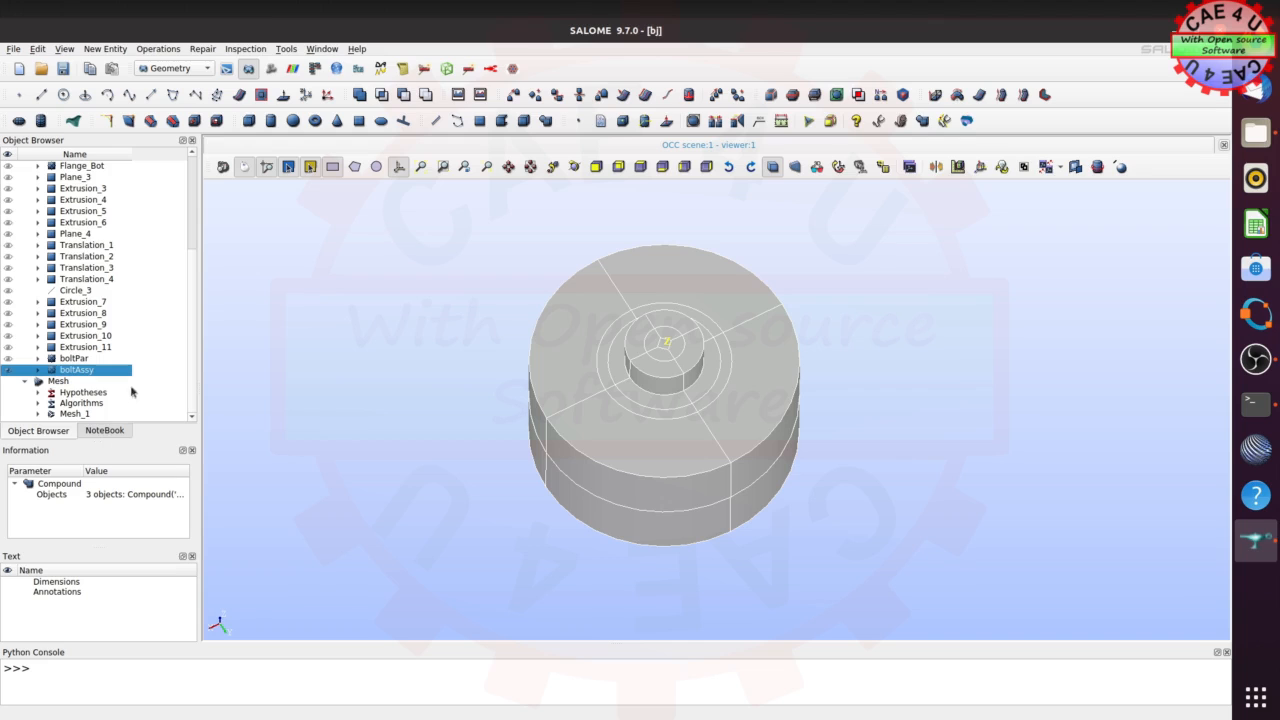
click(205, 68)
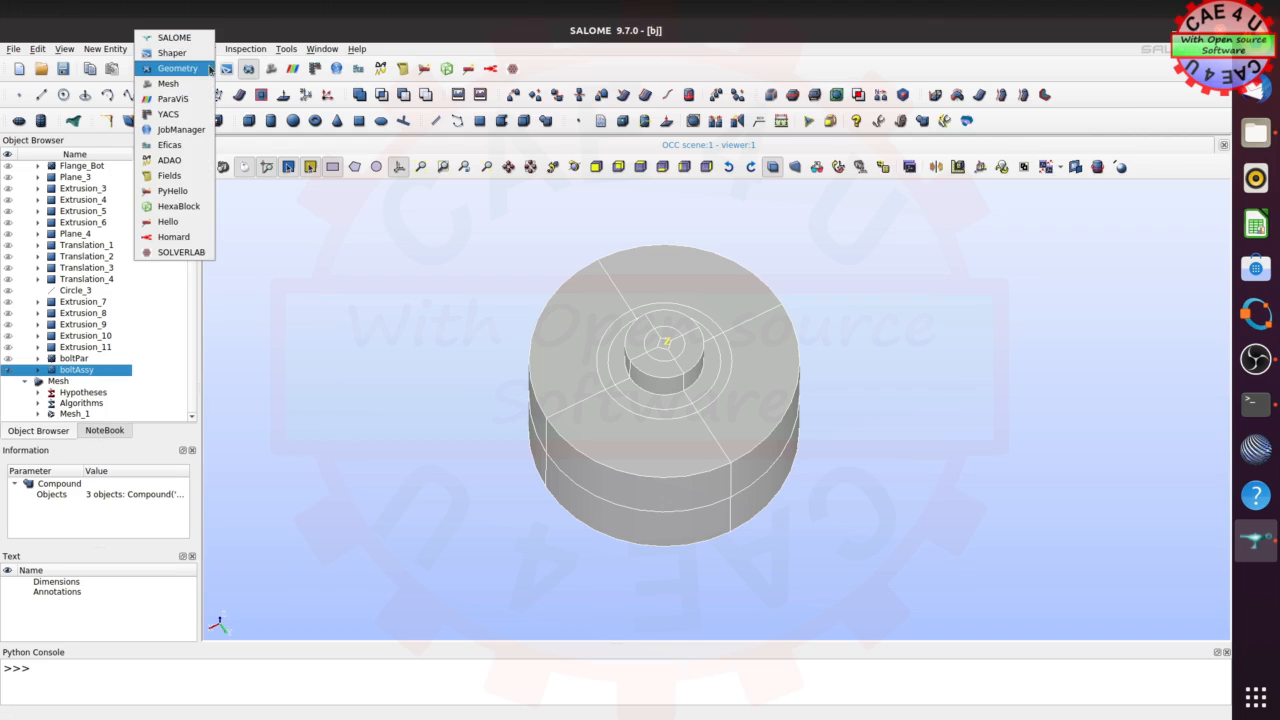
click(179, 85)
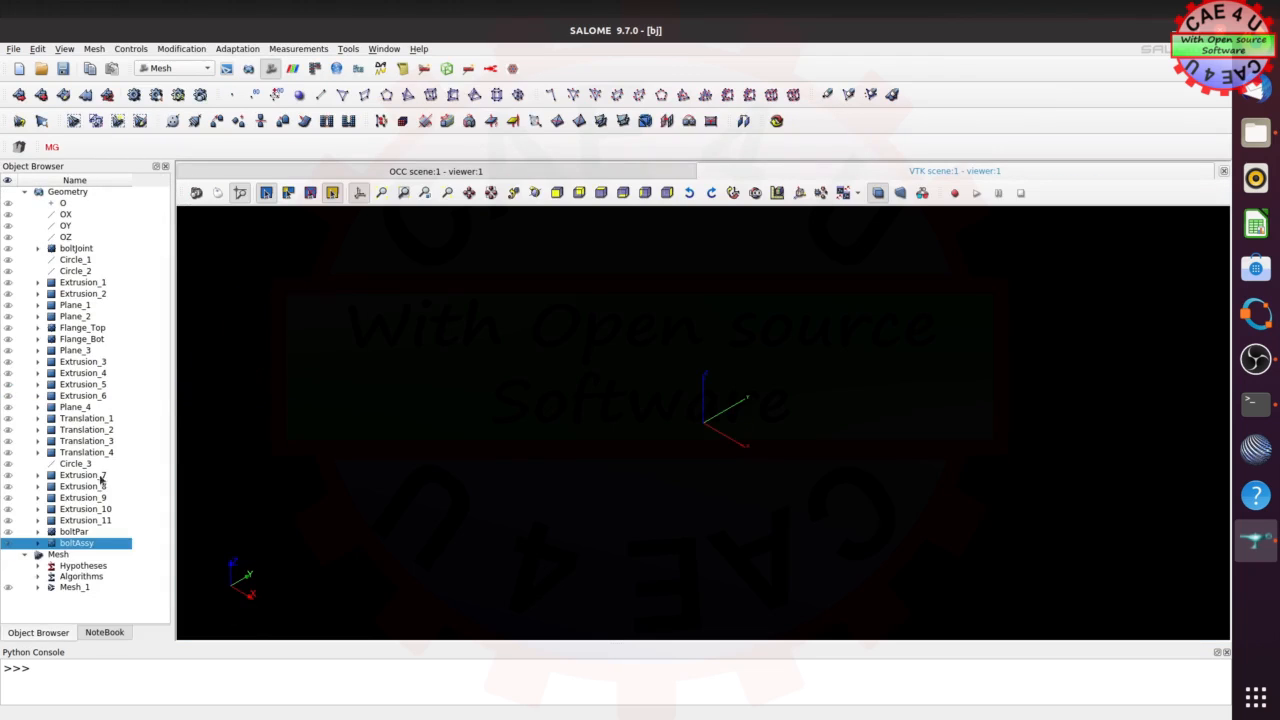
click(7, 588)
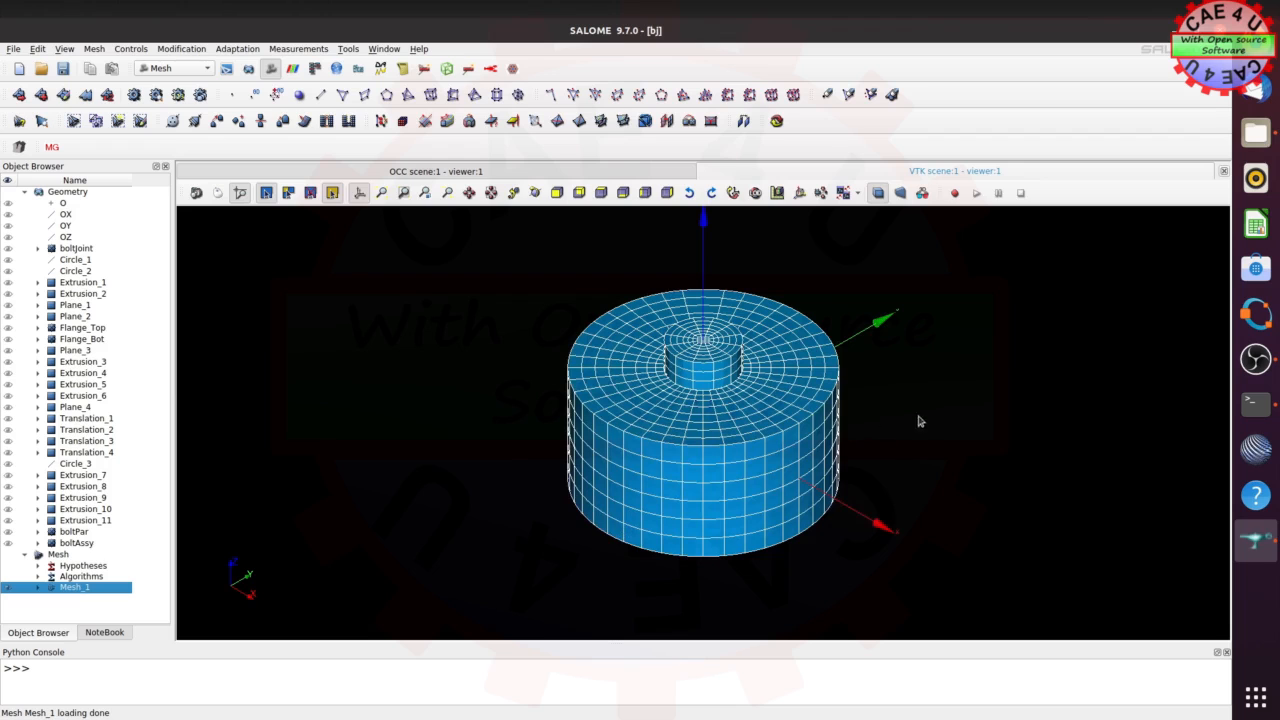
drag(880, 449, 889, 333)
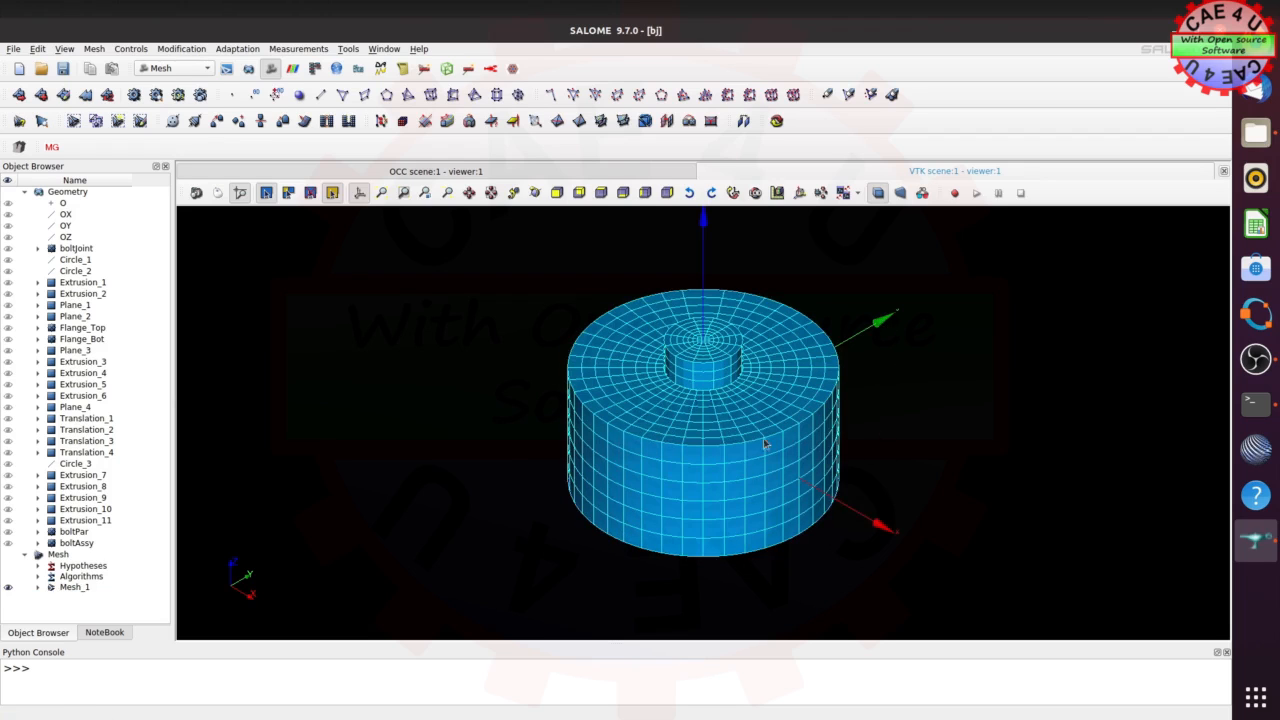
click(213, 192)
mouse_move(771, 542)
mouse_down()
mouse_move(790, 340)
mouse_move(766, 548)
mouse_up()
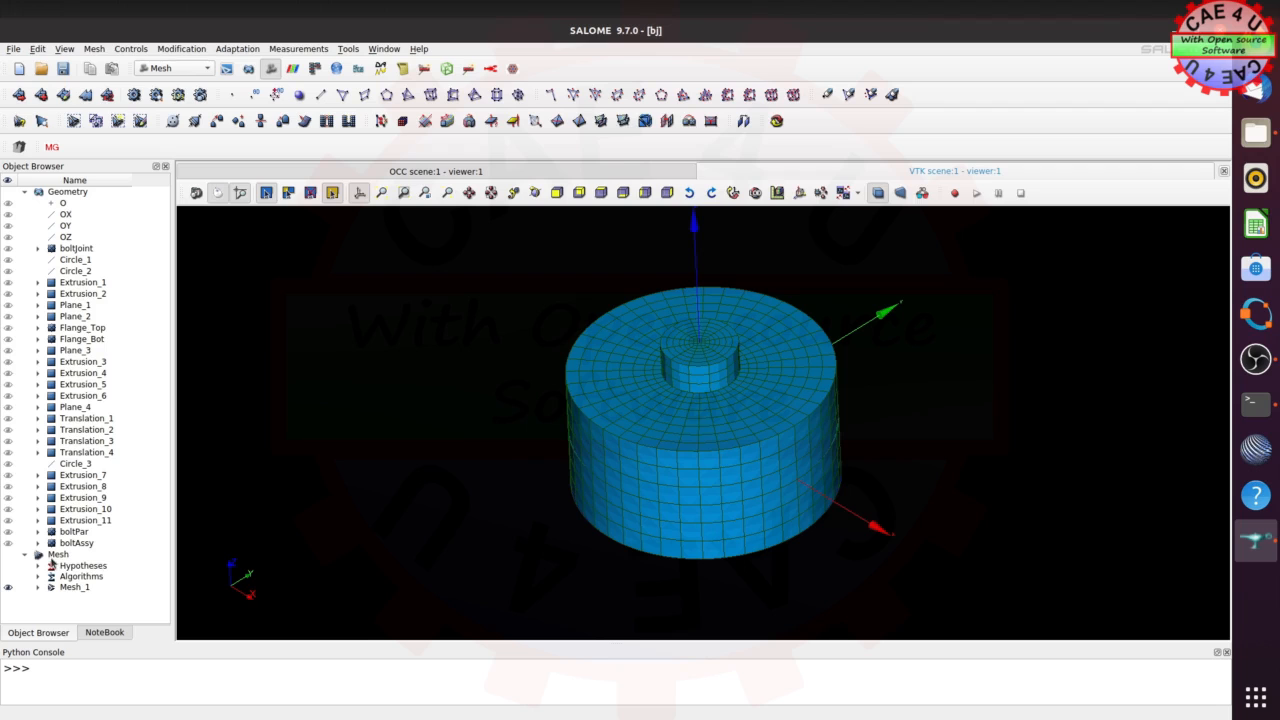
Check the linear, quadratic and bi-quadratic conversion options for Mesh_1 and close them without converting.
right_click(68, 588)
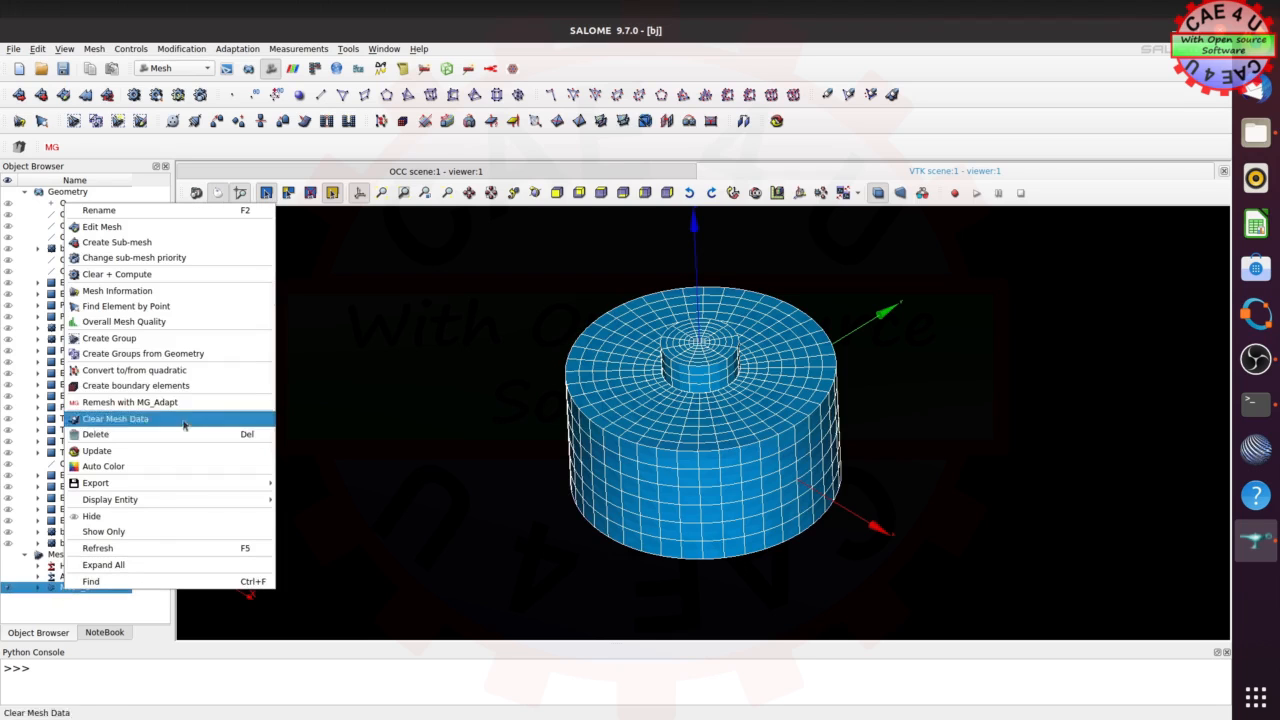
click(124, 371)
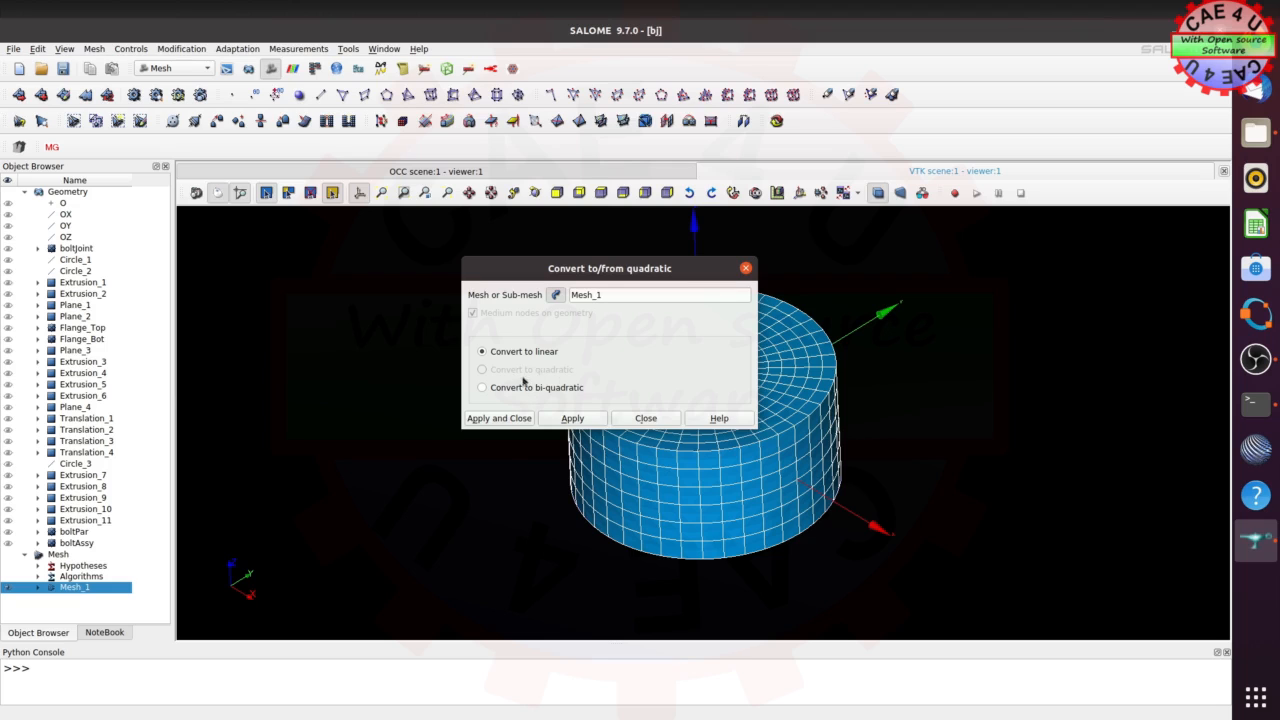
click(637, 419)
ctrl+right_drag(494, 423, 514, 338)
drag(530, 368, 526, 417)
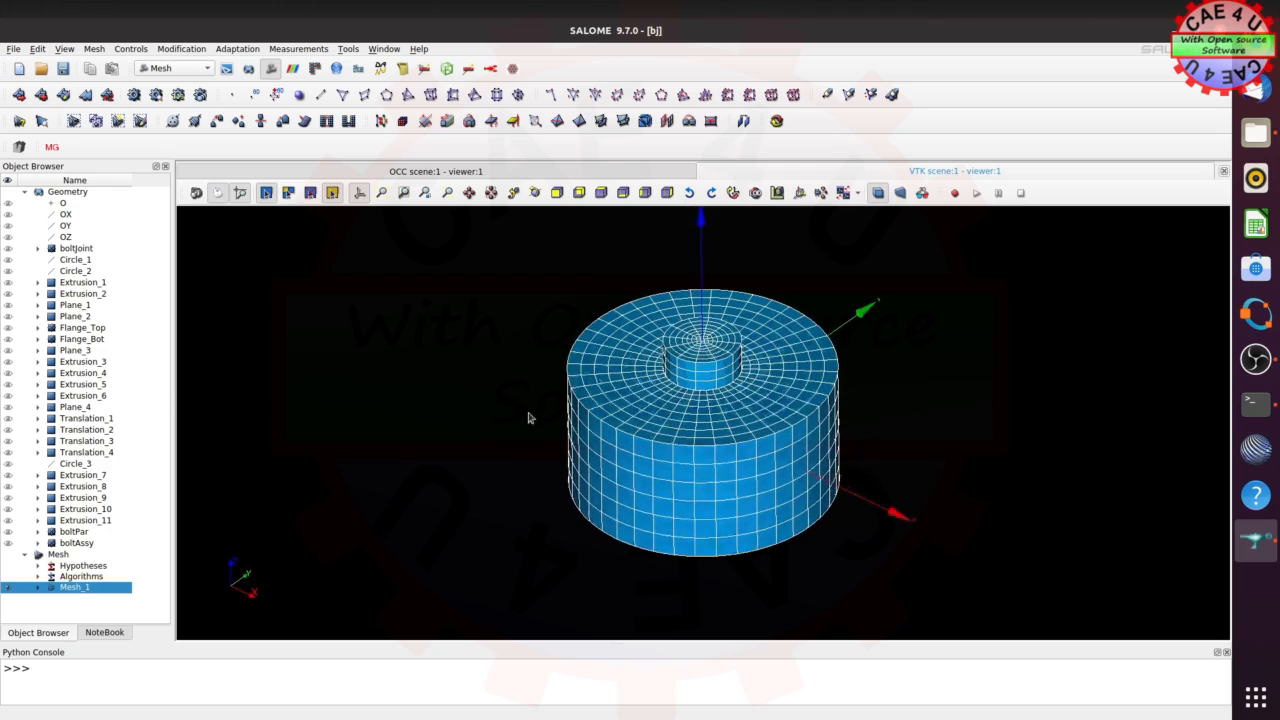
Open the overall mesh quality information for Mesh_1, look over its node, edge, face and volume checks, and close it.
click(98, 50)
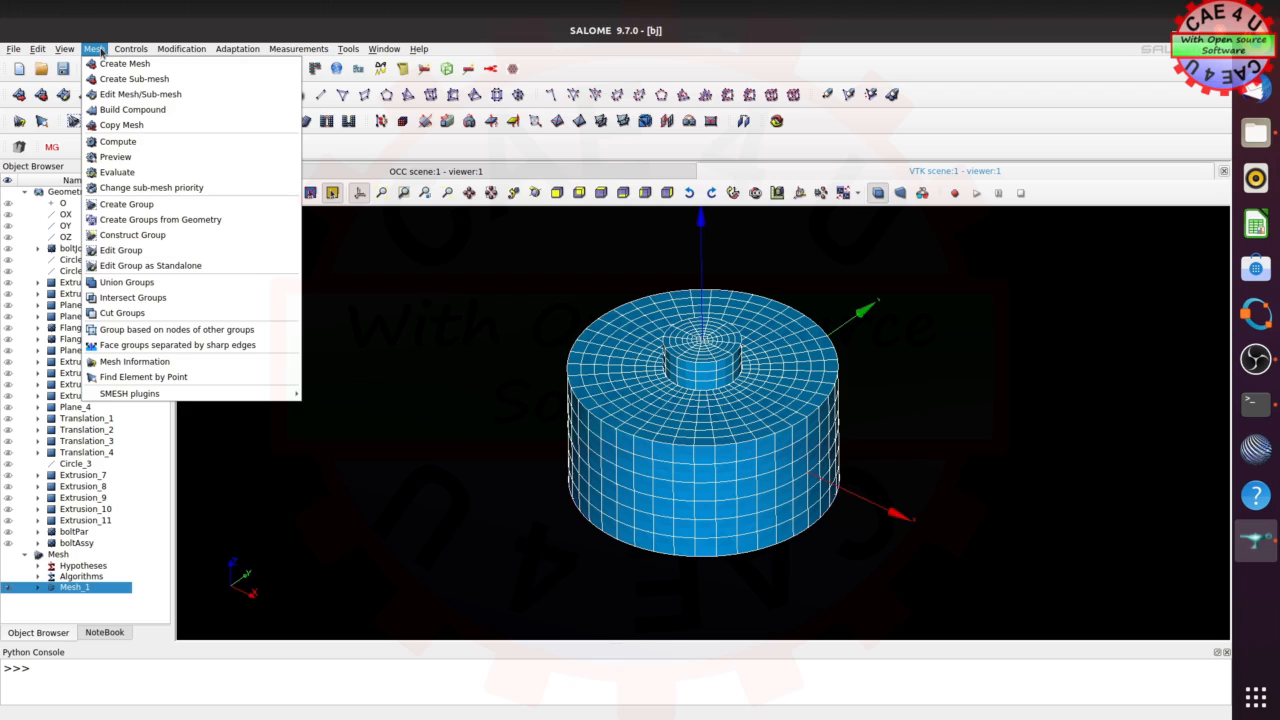
mouse_move(121, 52)
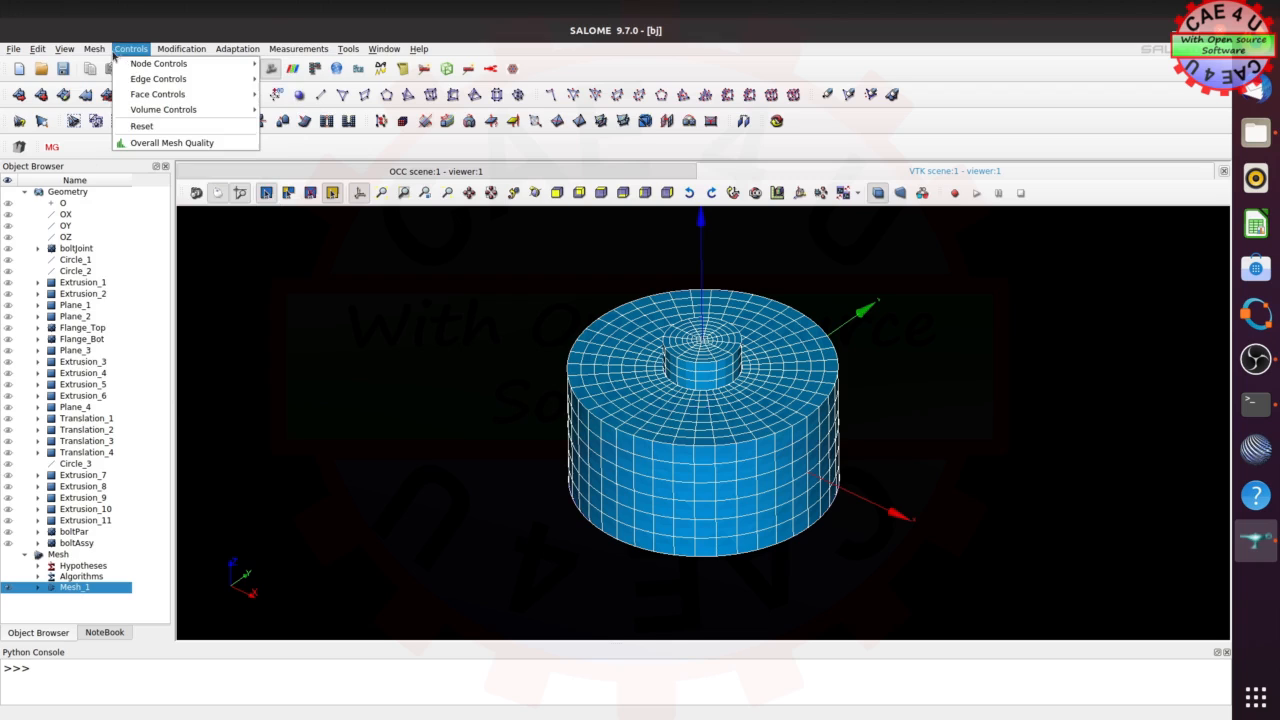
click(166, 143)
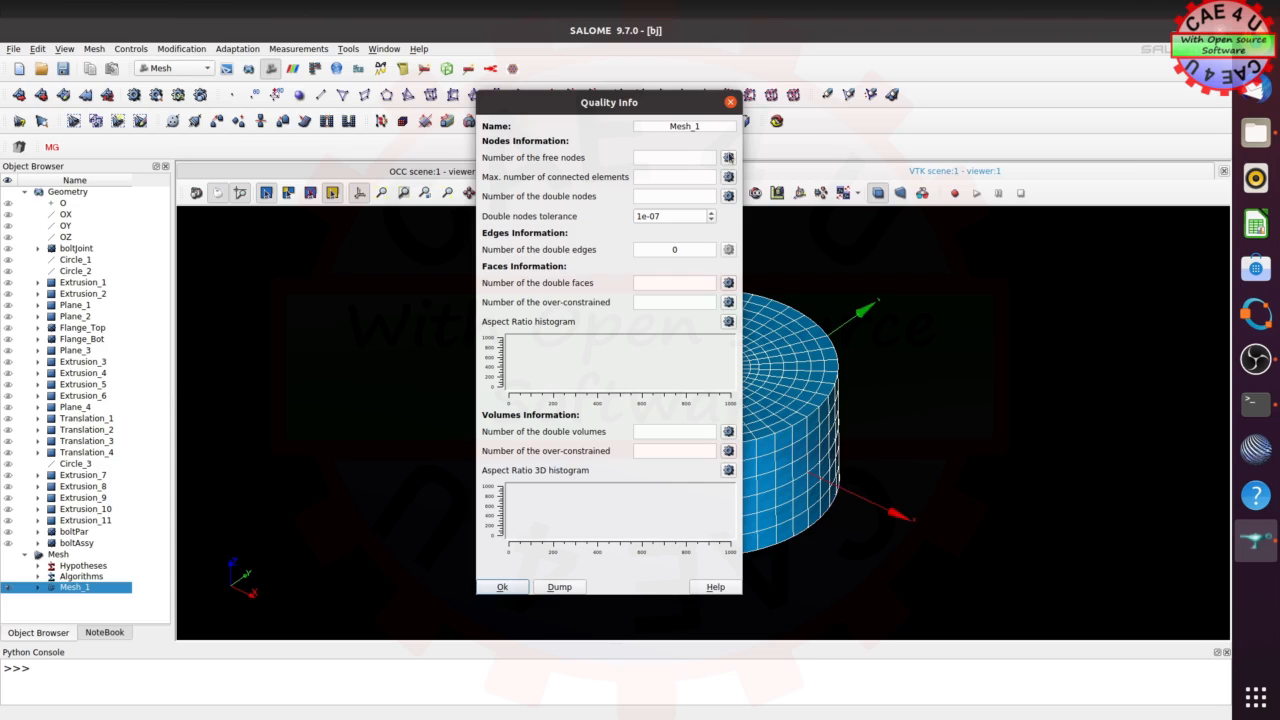
click(730, 103)
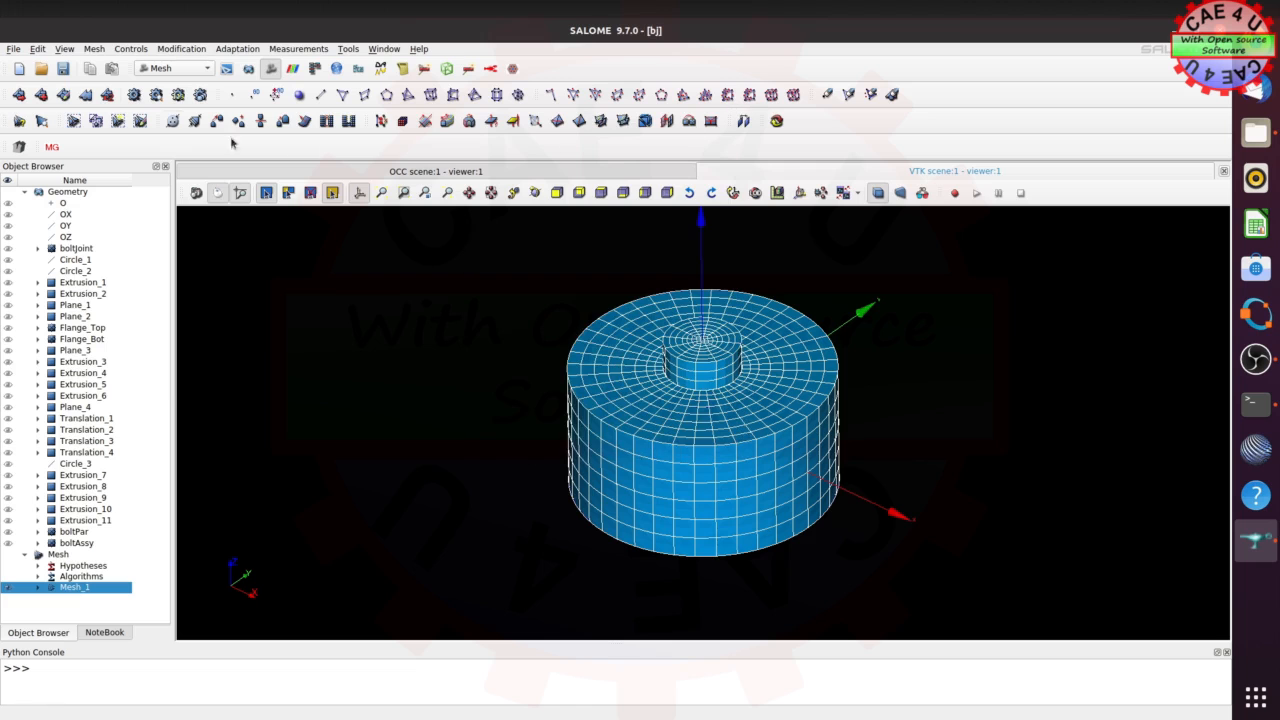
click(129, 51)
ctrl+right_drag(861, 475, 824, 481)
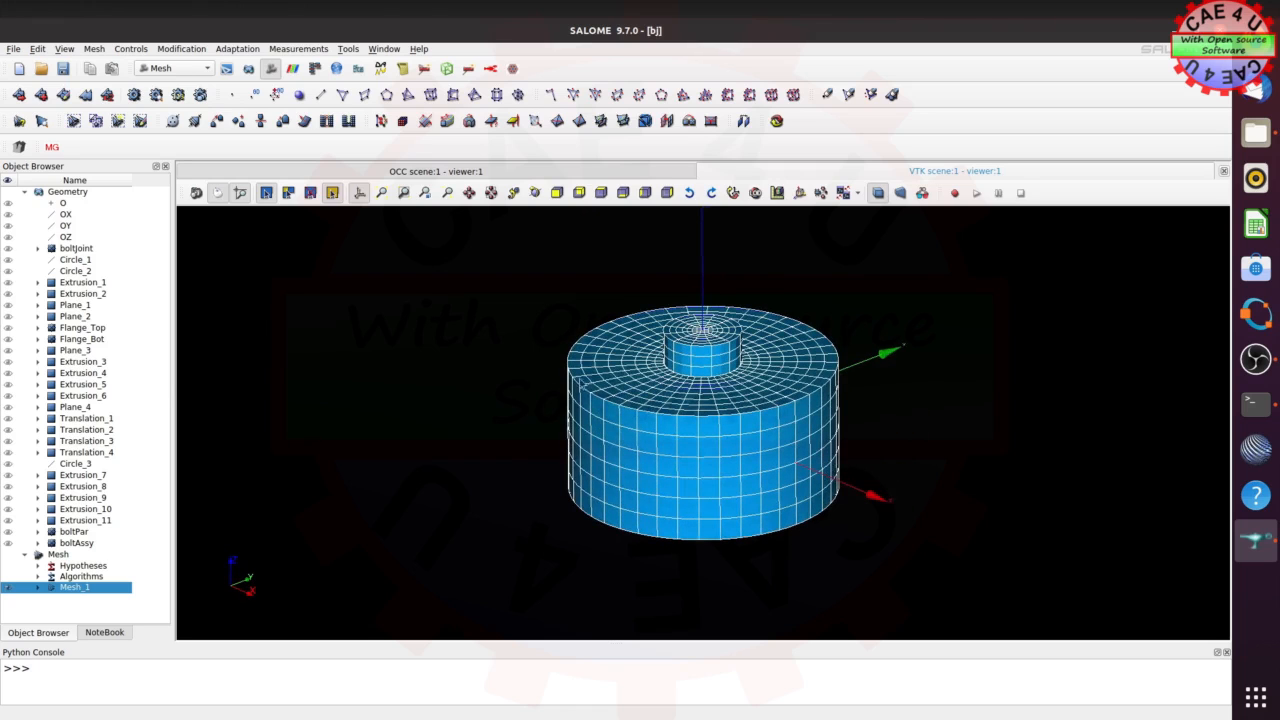
Check the mesh export formats, including UNV file, and leave them without exporting.
click(14, 49)
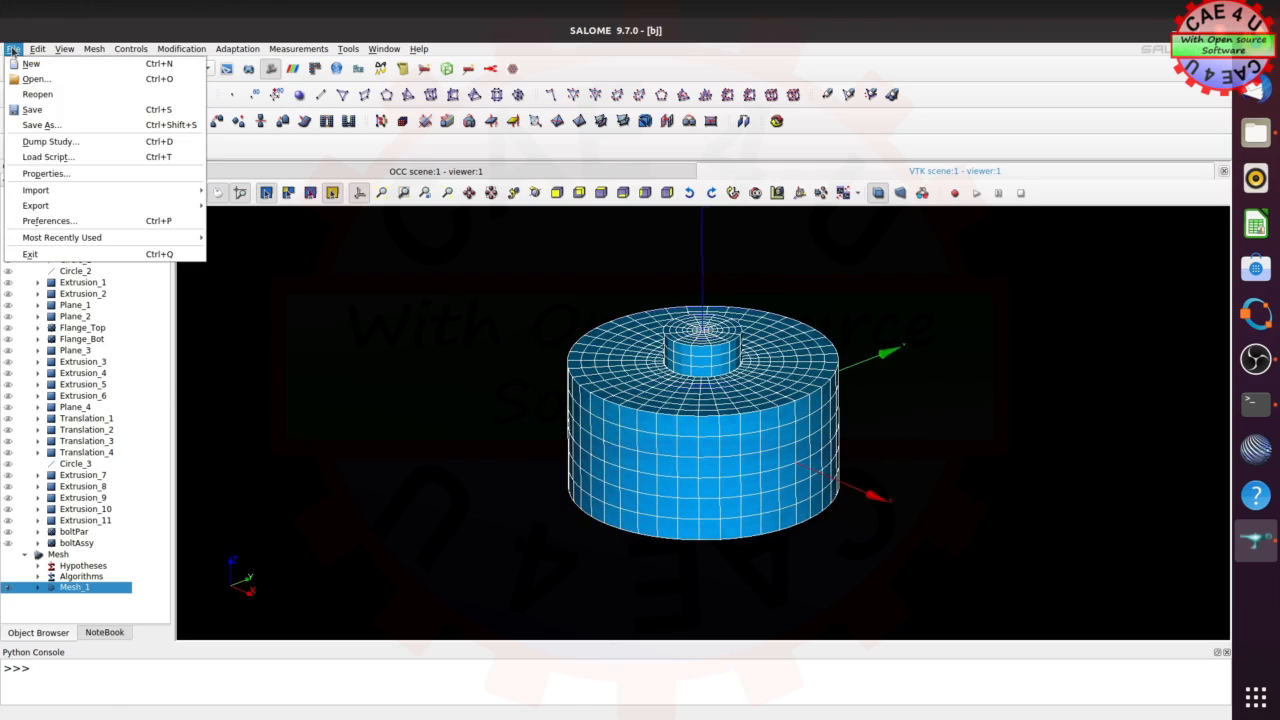
mouse_move(47, 210)
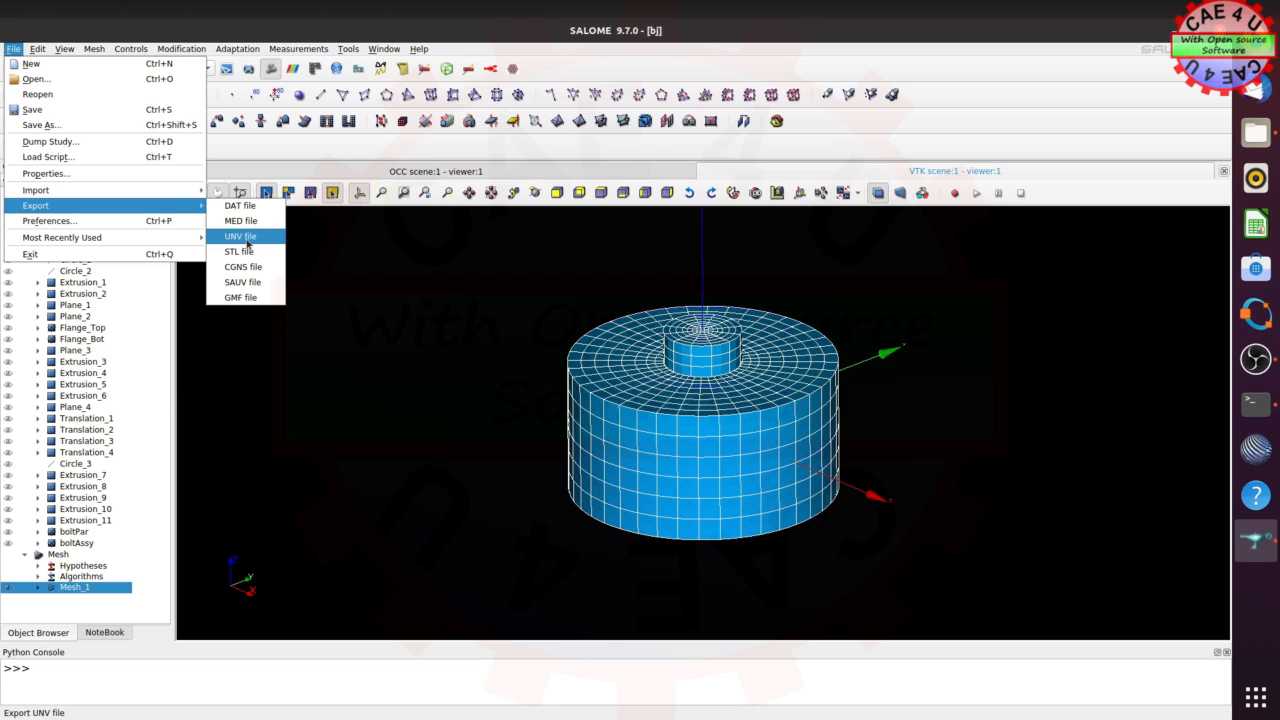
click(416, 298)
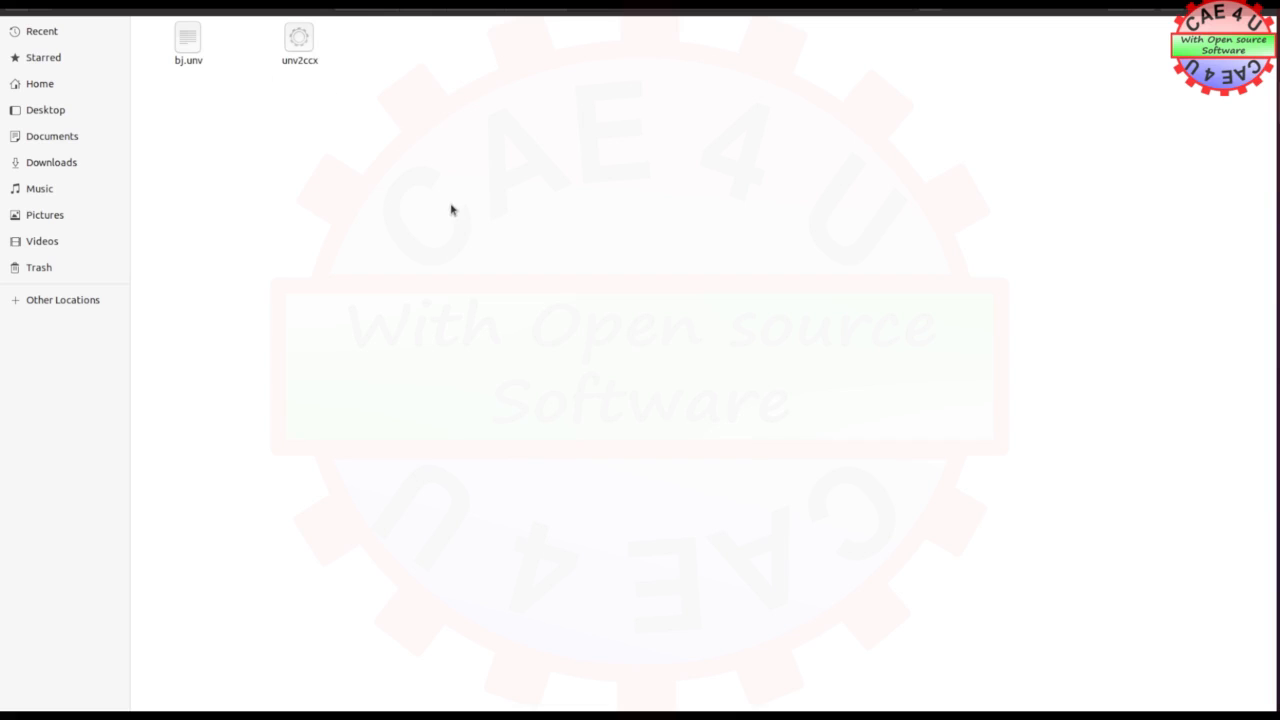
Open a terminal in the mesh folder, convert the mesh by running ./unv2ccx bj.unv, and close the terminal.
right_click(416, 162)
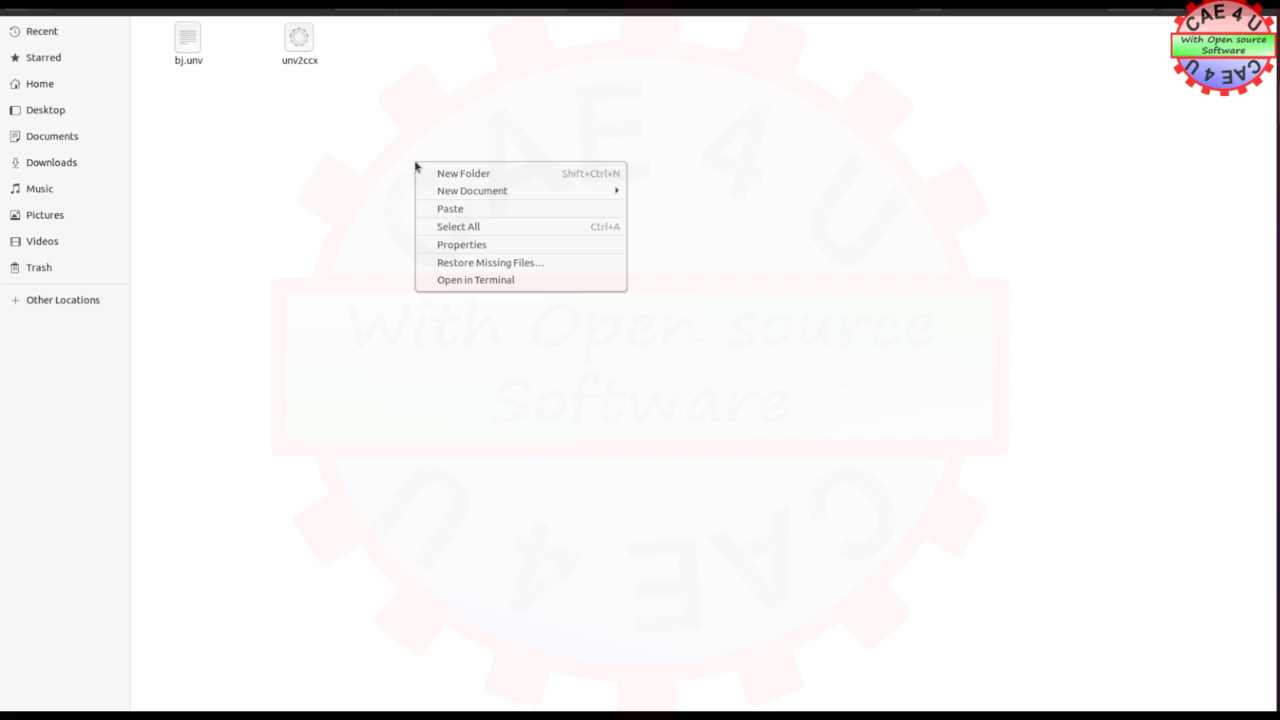
click(474, 280)
drag(351, 40, 559, 204)
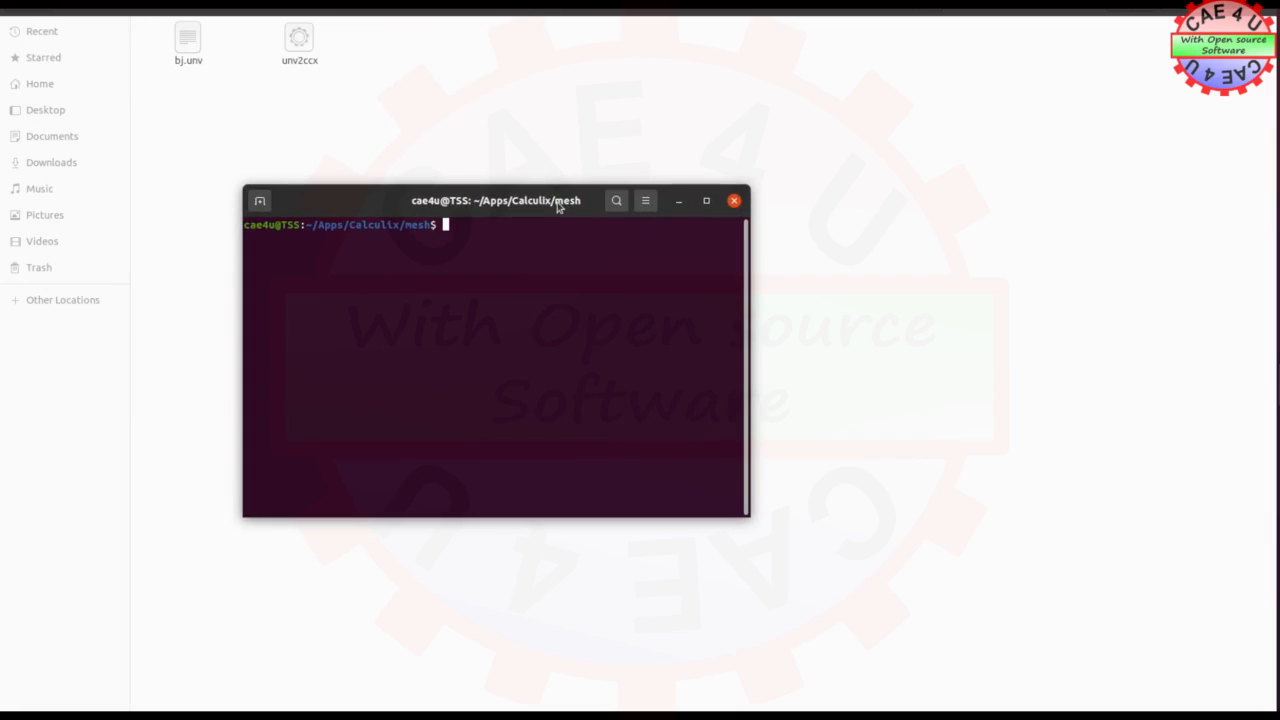
text(./unv2ccx bj.unv)
key(Return)
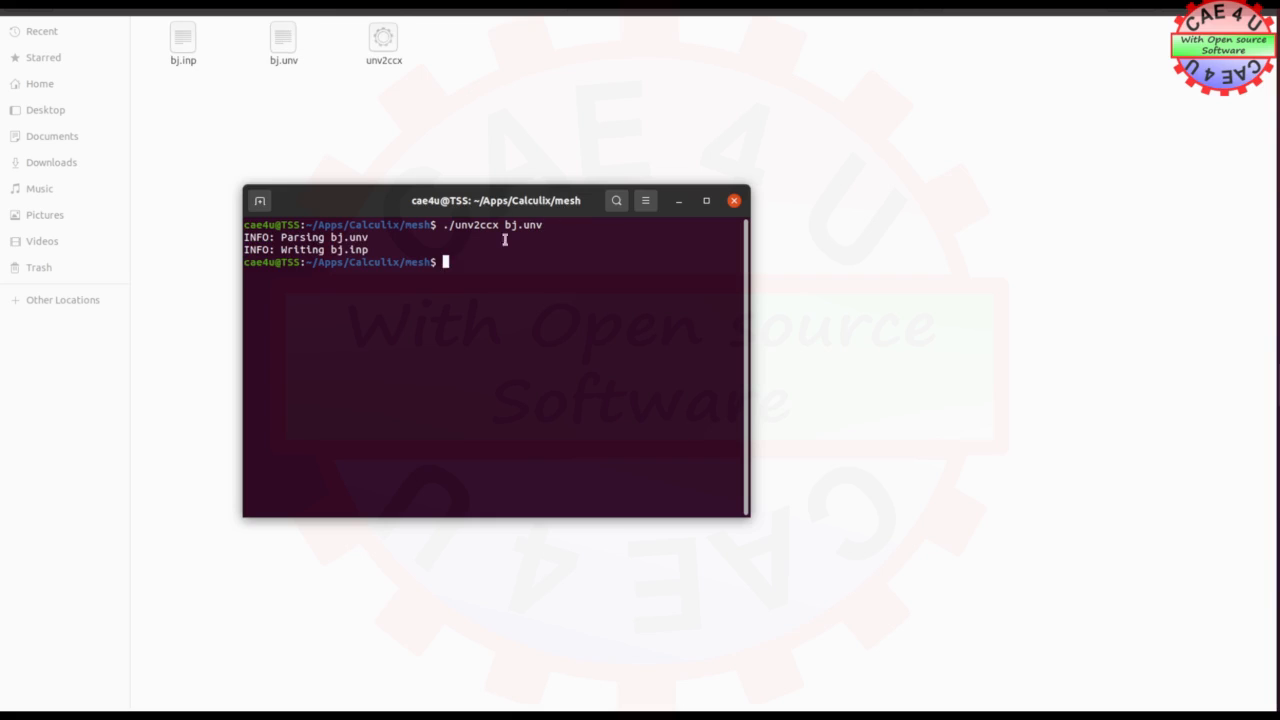
click(734, 201)
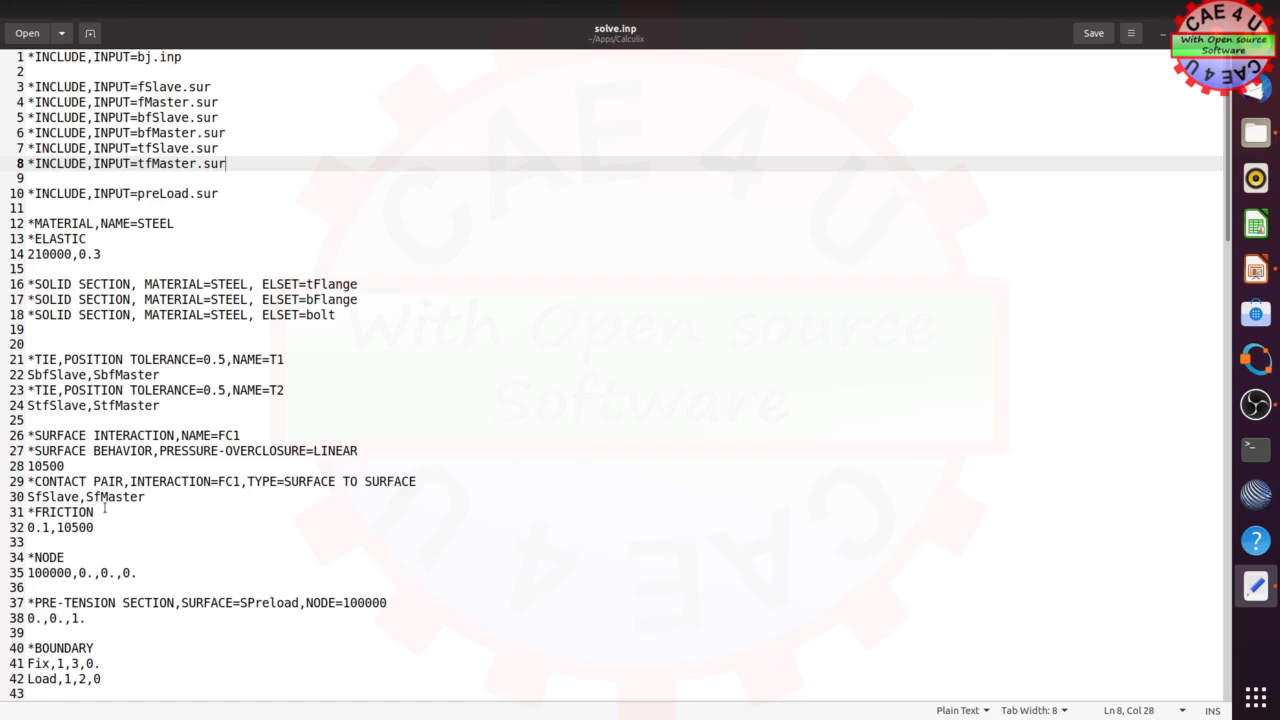
Read through solve.inp, examining its ties, contact, friction, pre-tension section, boundary conditions, load steps and output requests.
scroll(104, 508, down, 3)
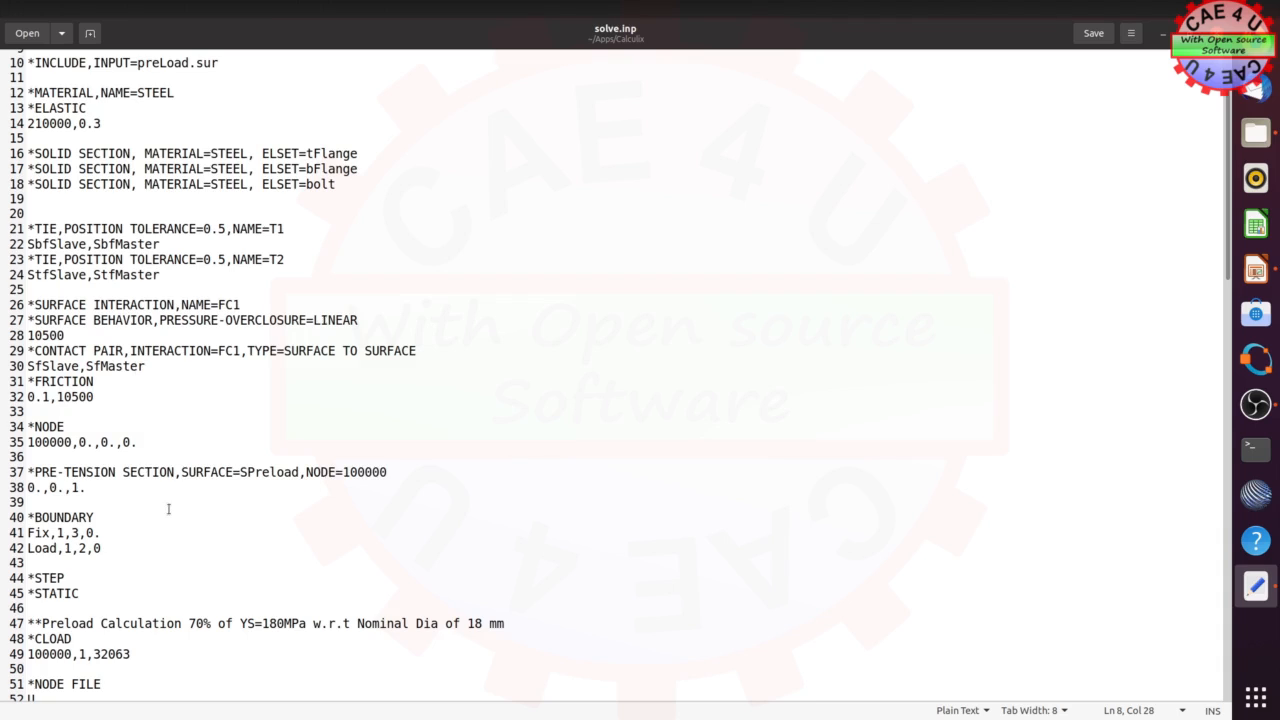
scroll(168, 516, down, 3)
scroll(168, 516, down, 2)
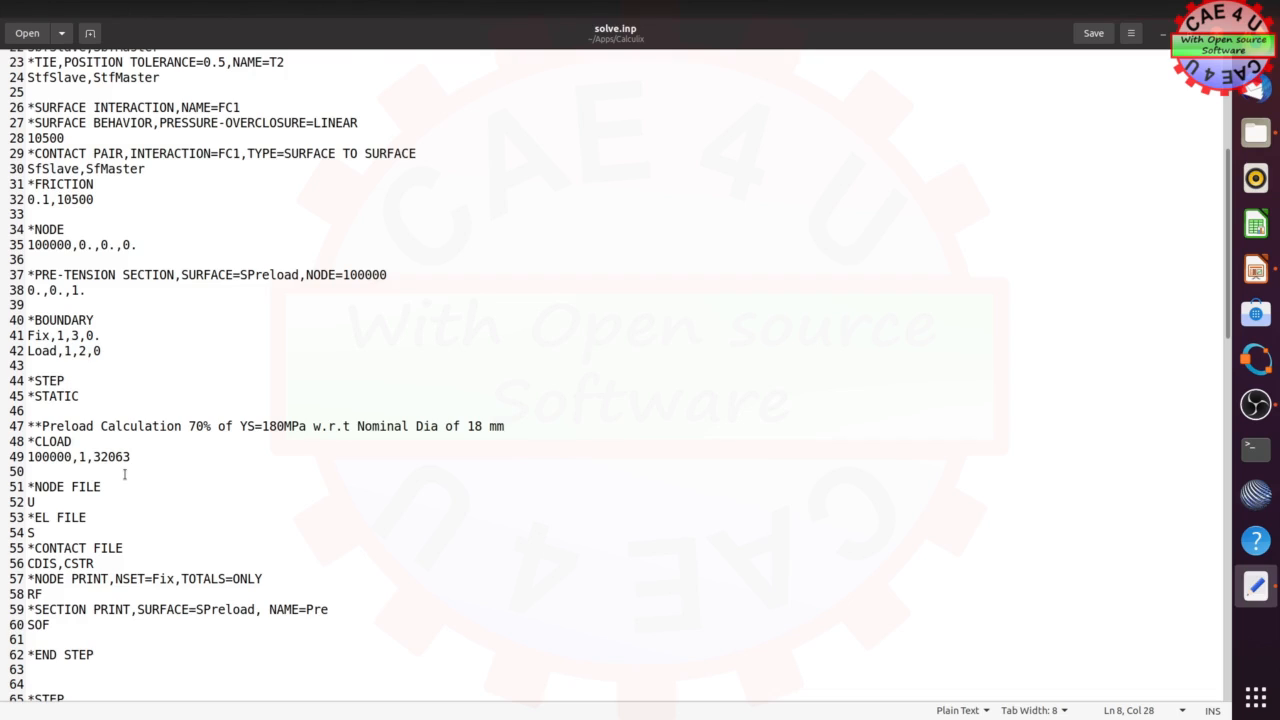
scroll(125, 473, down, 3)
scroll(125, 473, down, 3)
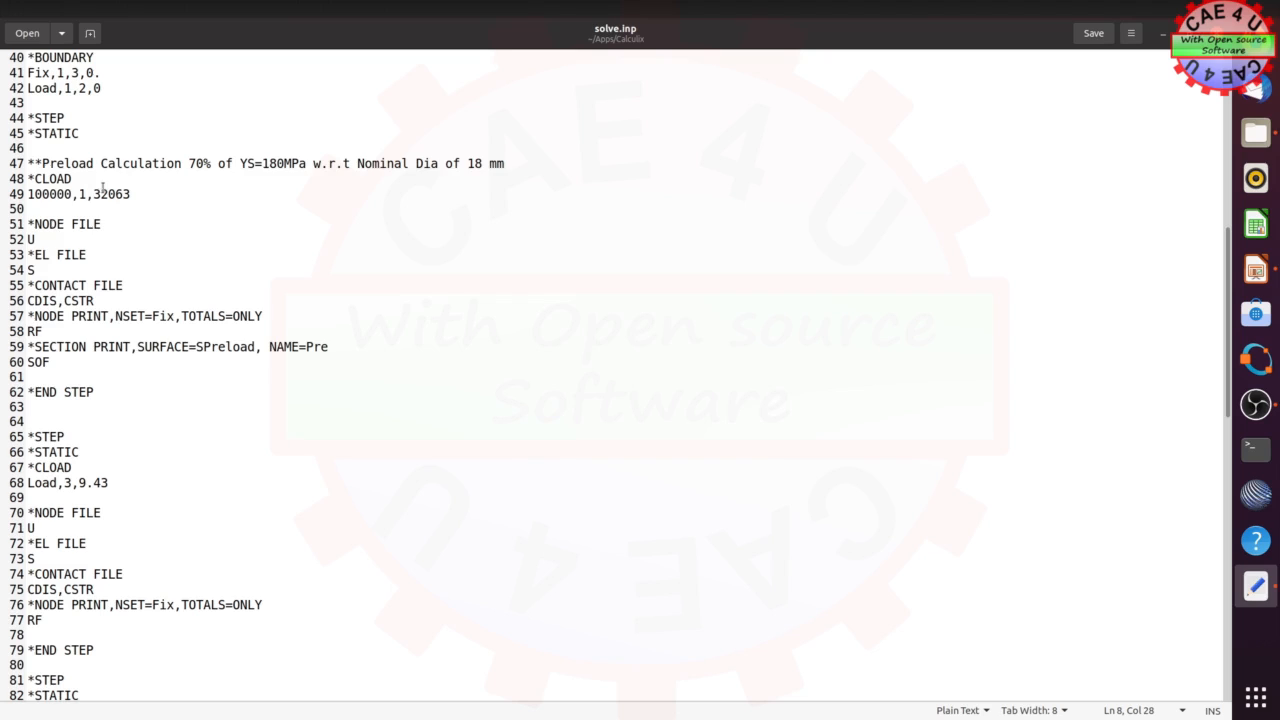
scroll(114, 353, down, 2)
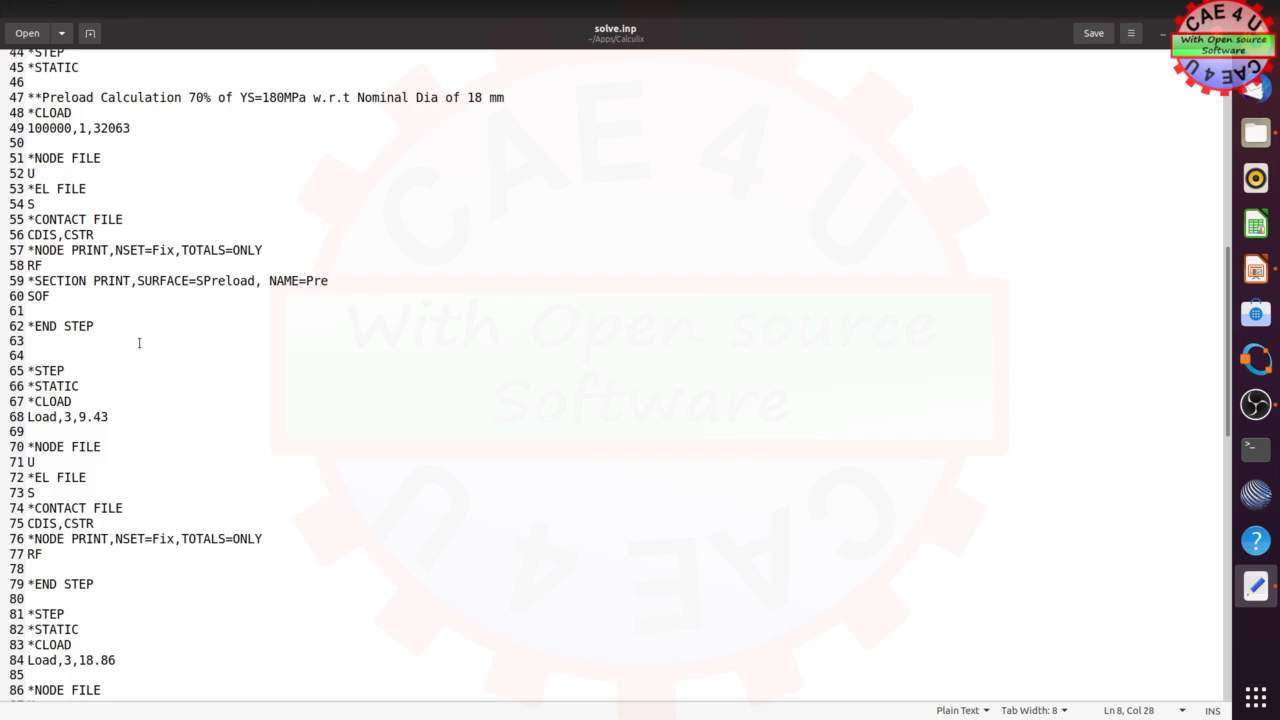
scroll(139, 343, down, 2)
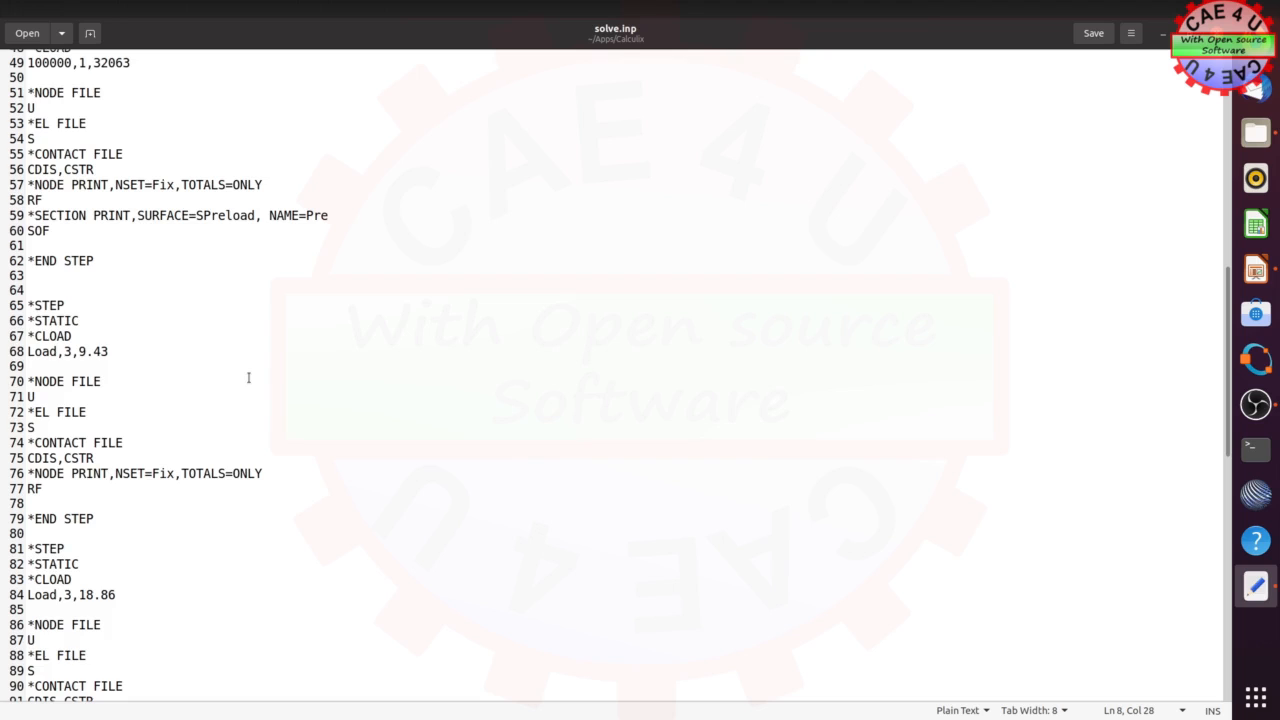
scroll(248, 377, down, 1)
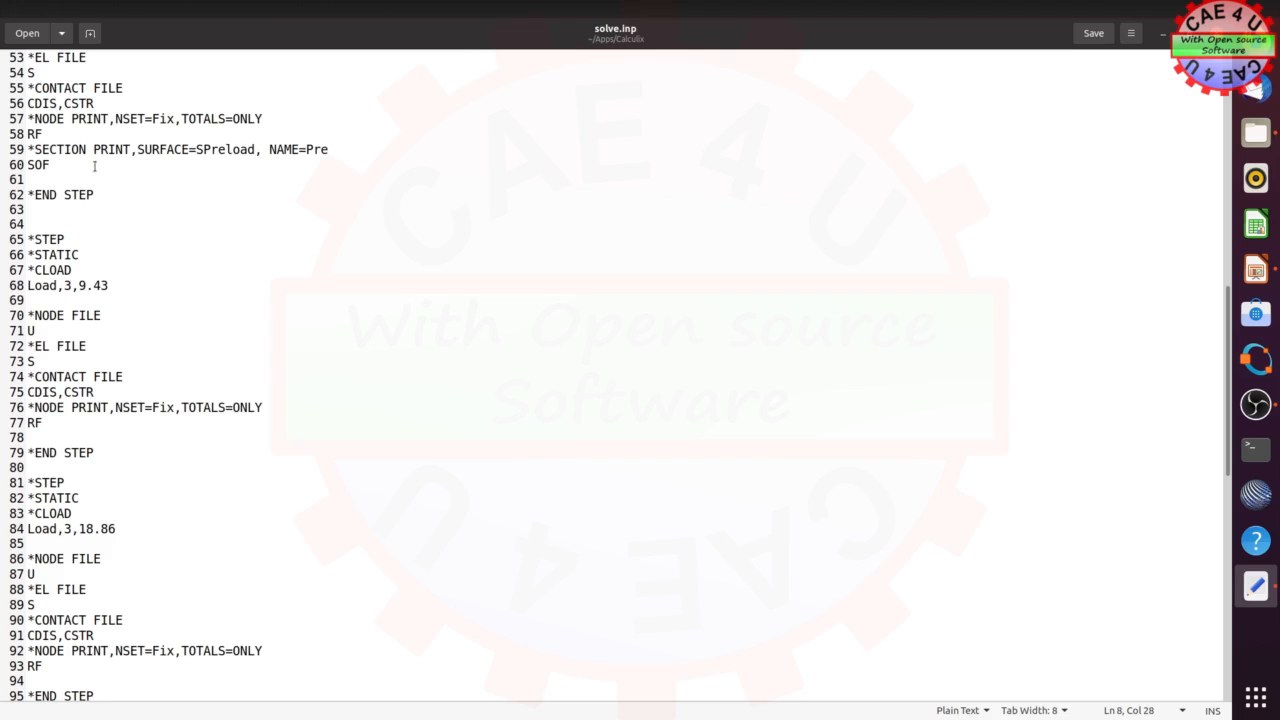
scroll(232, 333, down, 2)
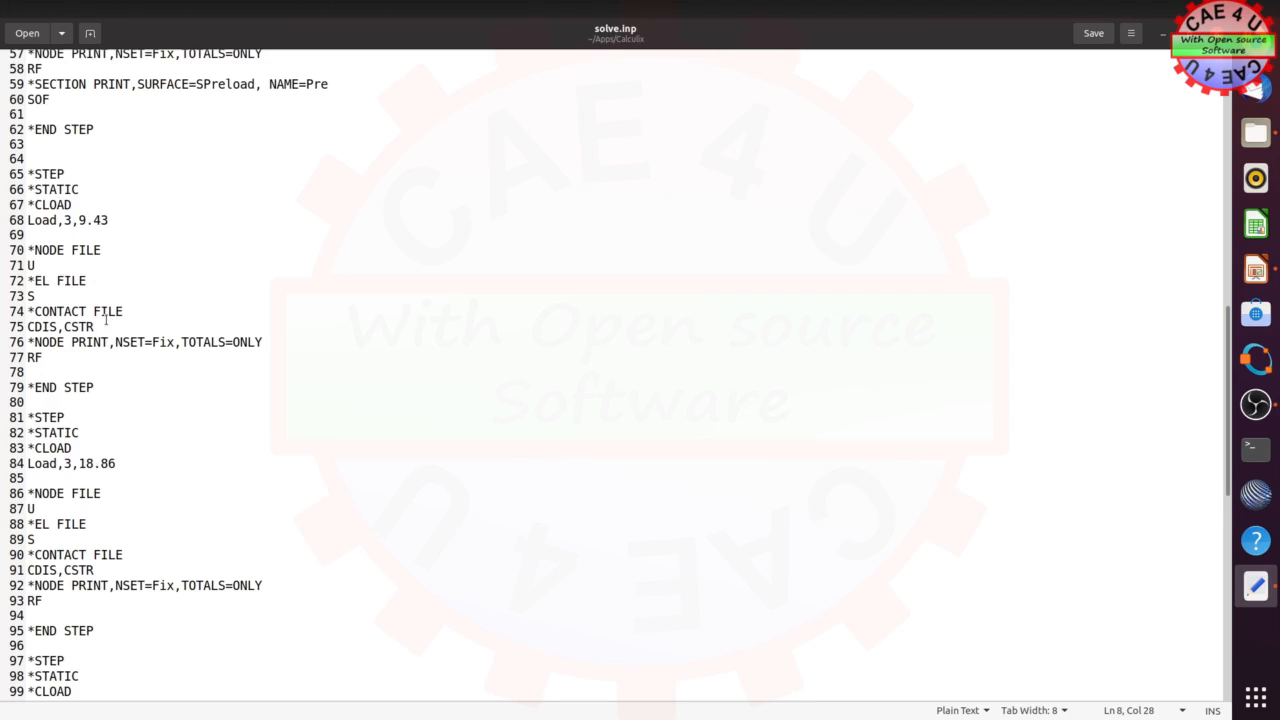
scroll(105, 318, down, 7)
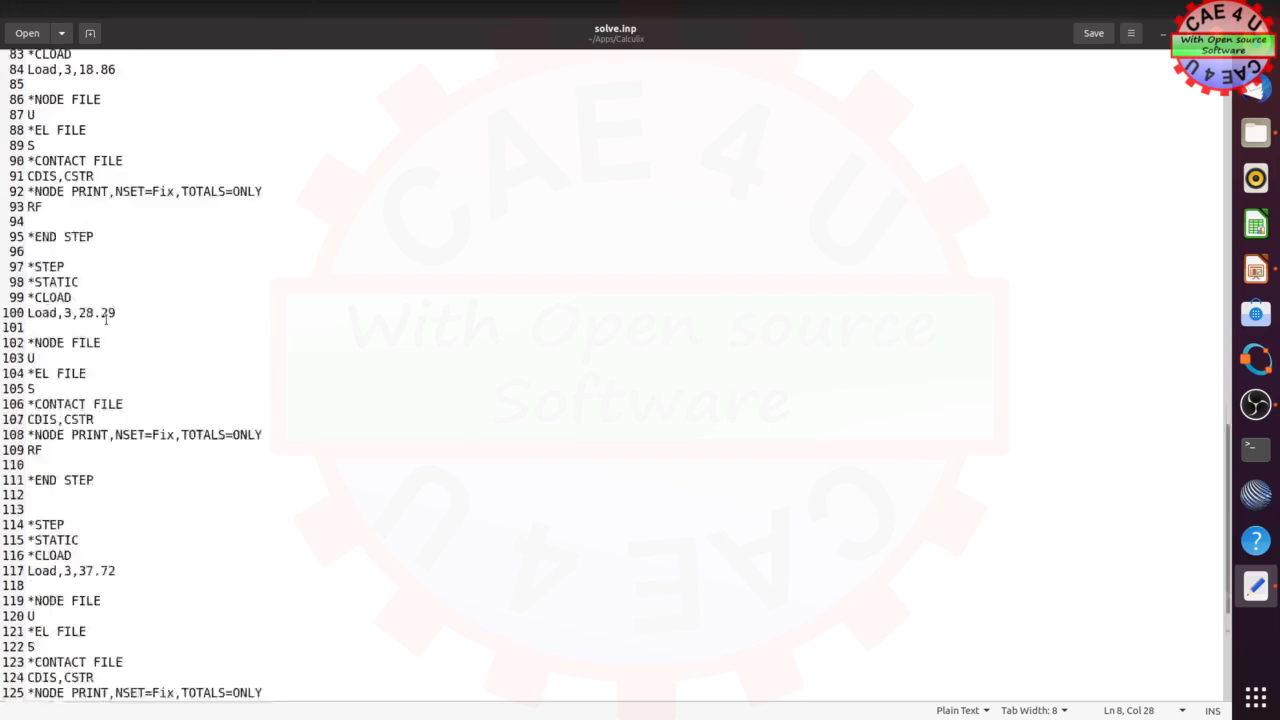
scroll(105, 318, down, 2)
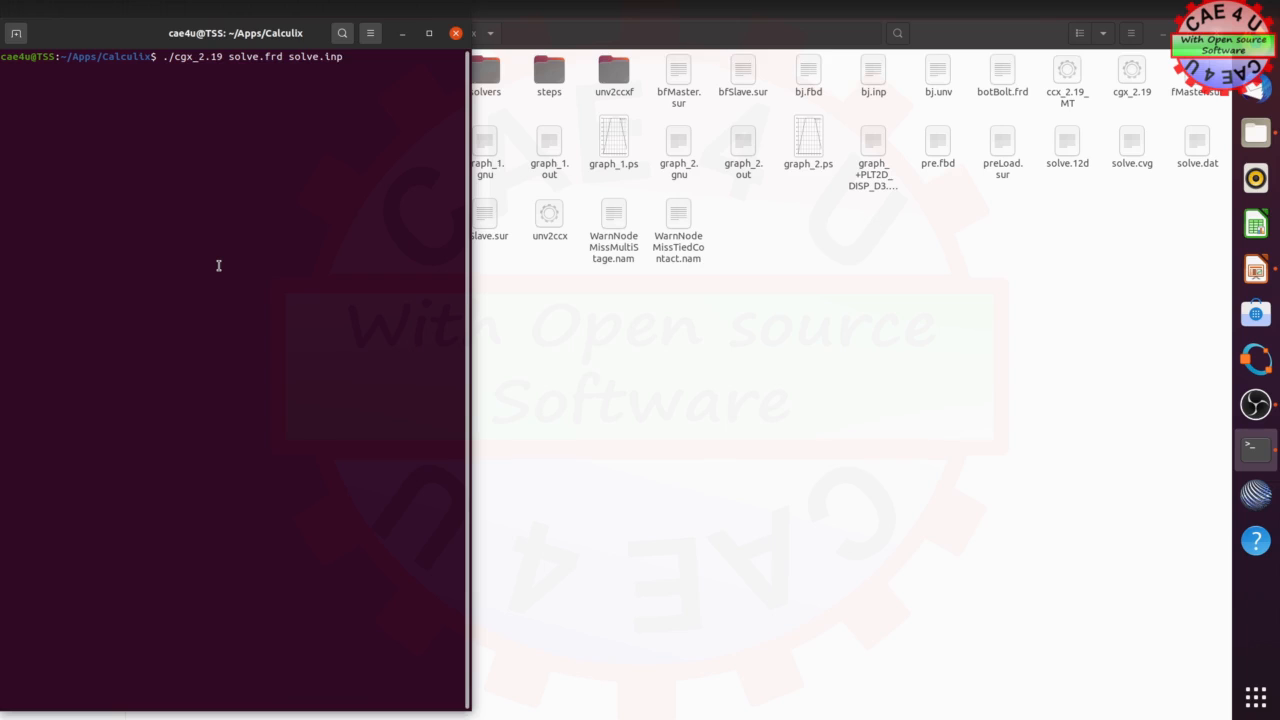
Launch CalculiX GraphiX with ./cgx_2.19 solve.frd solve.inp, rotate the joint upright, and list its sets with prnt se.
key(Return)
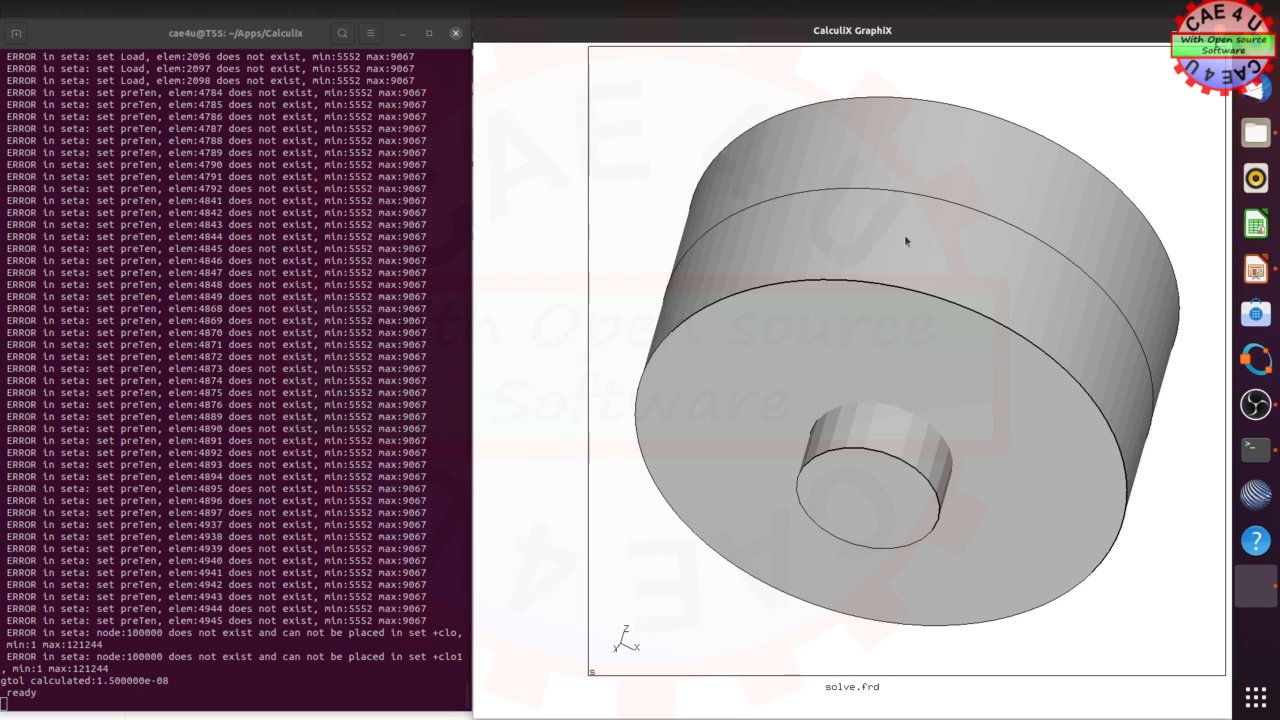
drag(891, 196, 820, 417)
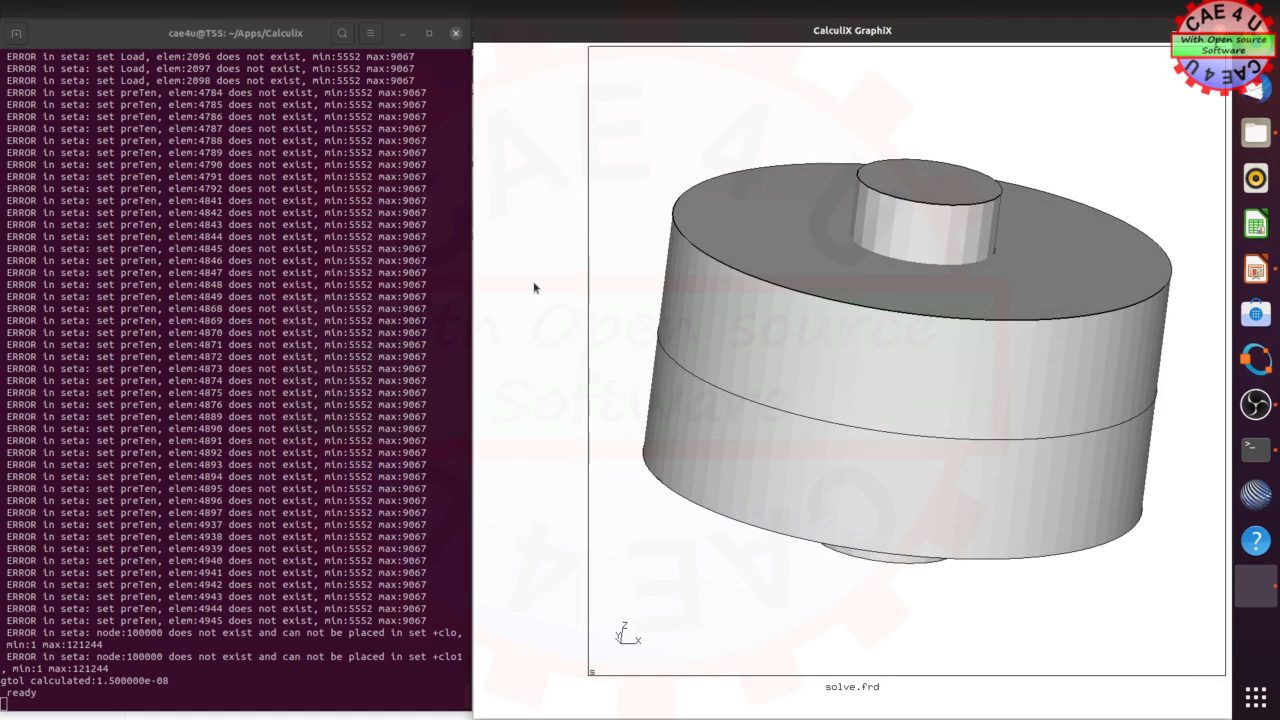
text(prnt se)
key(Return)
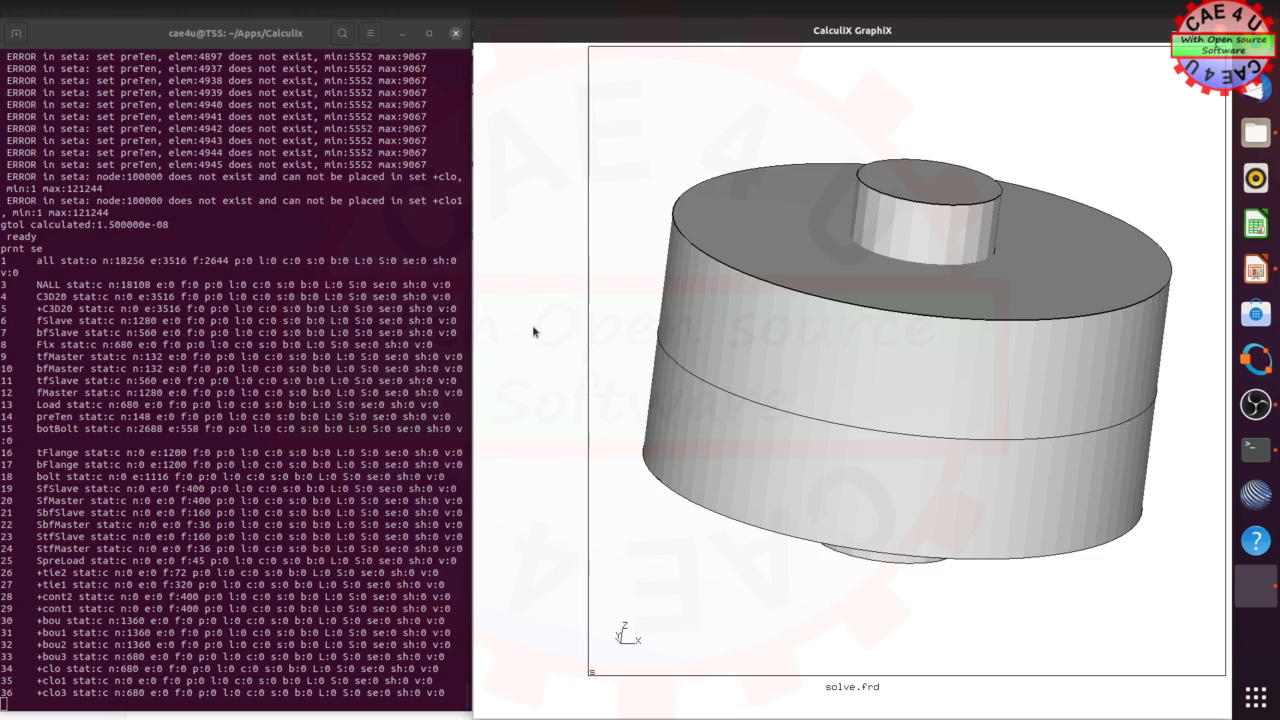
Plot only the elements of the bolt set with plot e bolt and turn off the model edges.
text(plot)
text(e bolt)
key(Return)
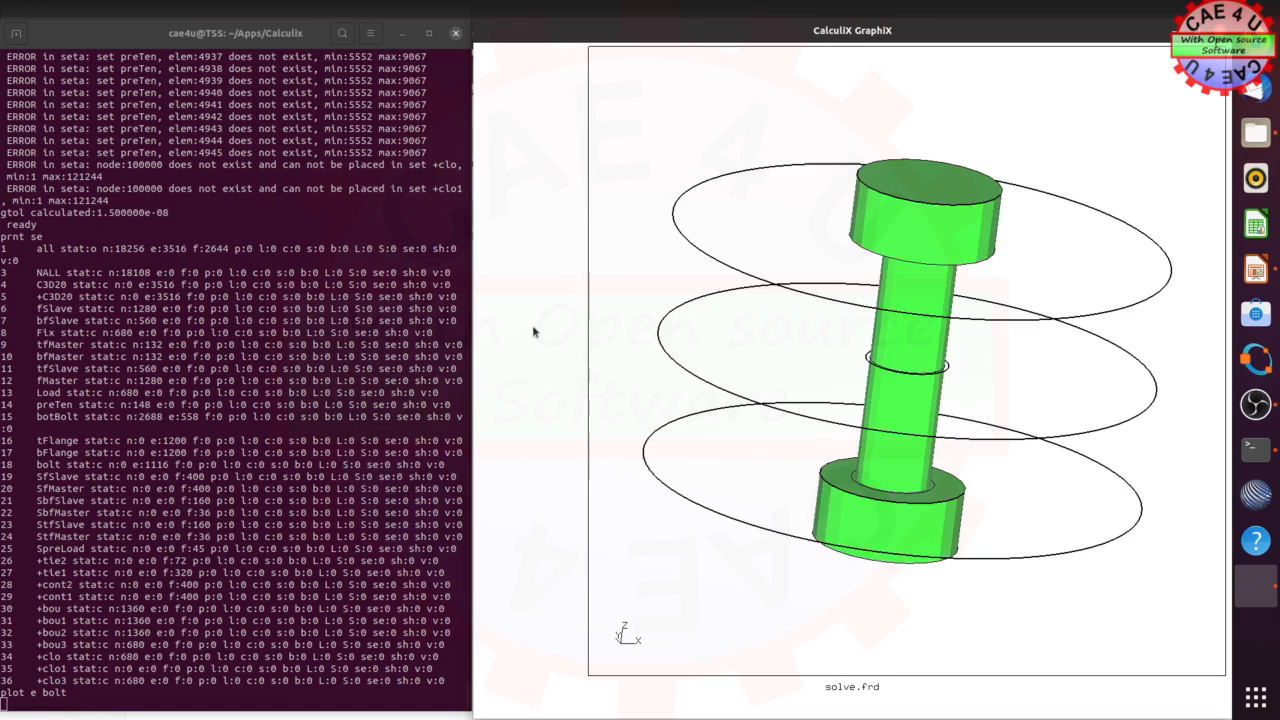
click(510, 207)
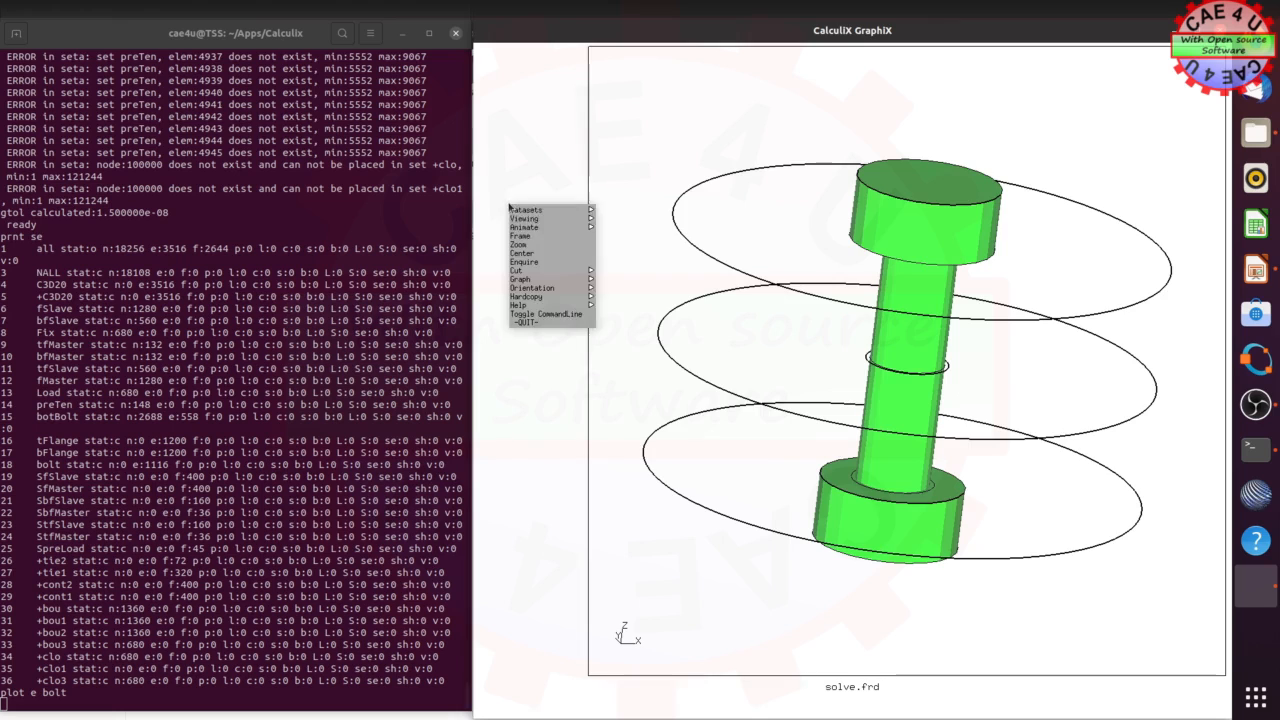
mouse_move(557, 220)
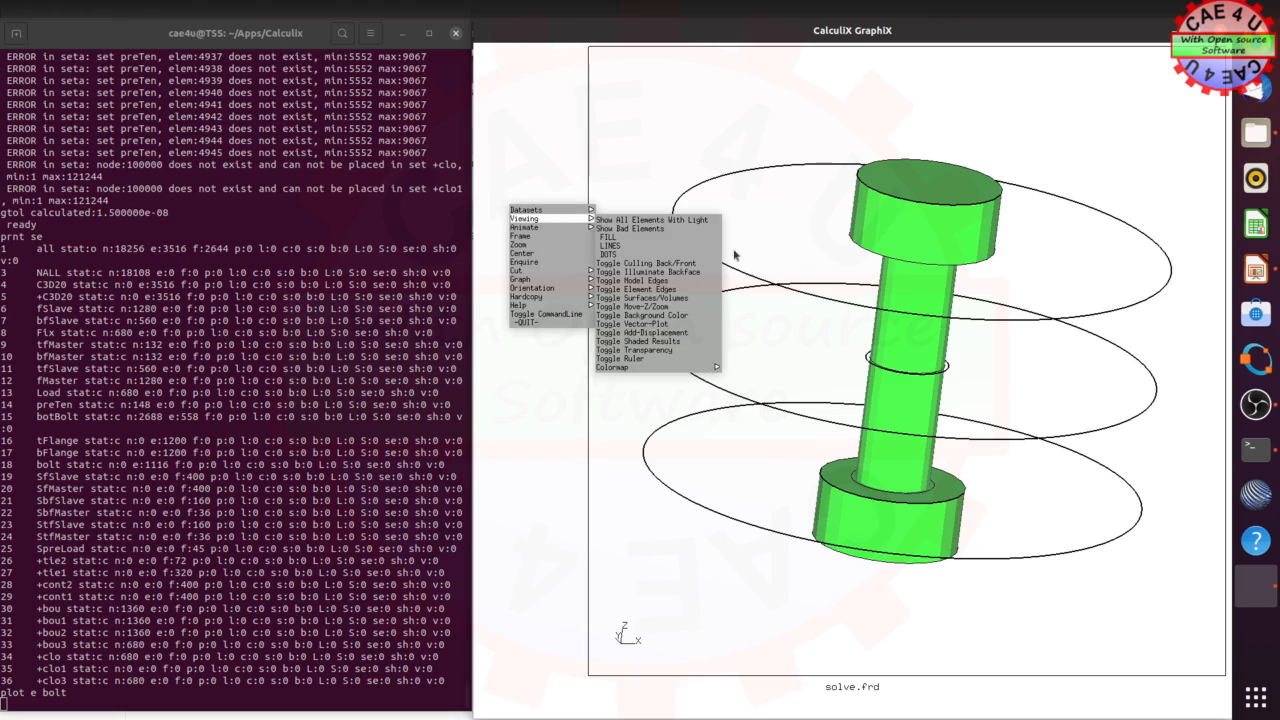
click(684, 280)
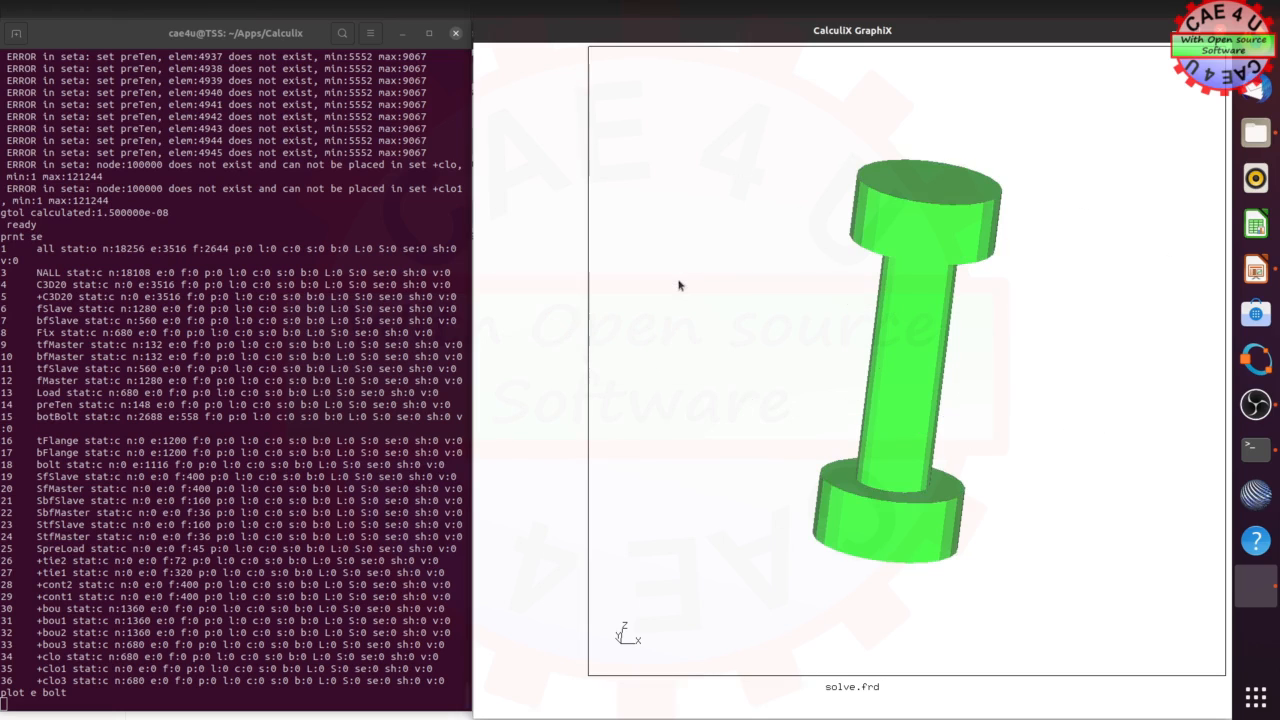
Orient the bolt to the -x view, and switch it to the -y view.
click(509, 228)
mouse_move(543, 305)
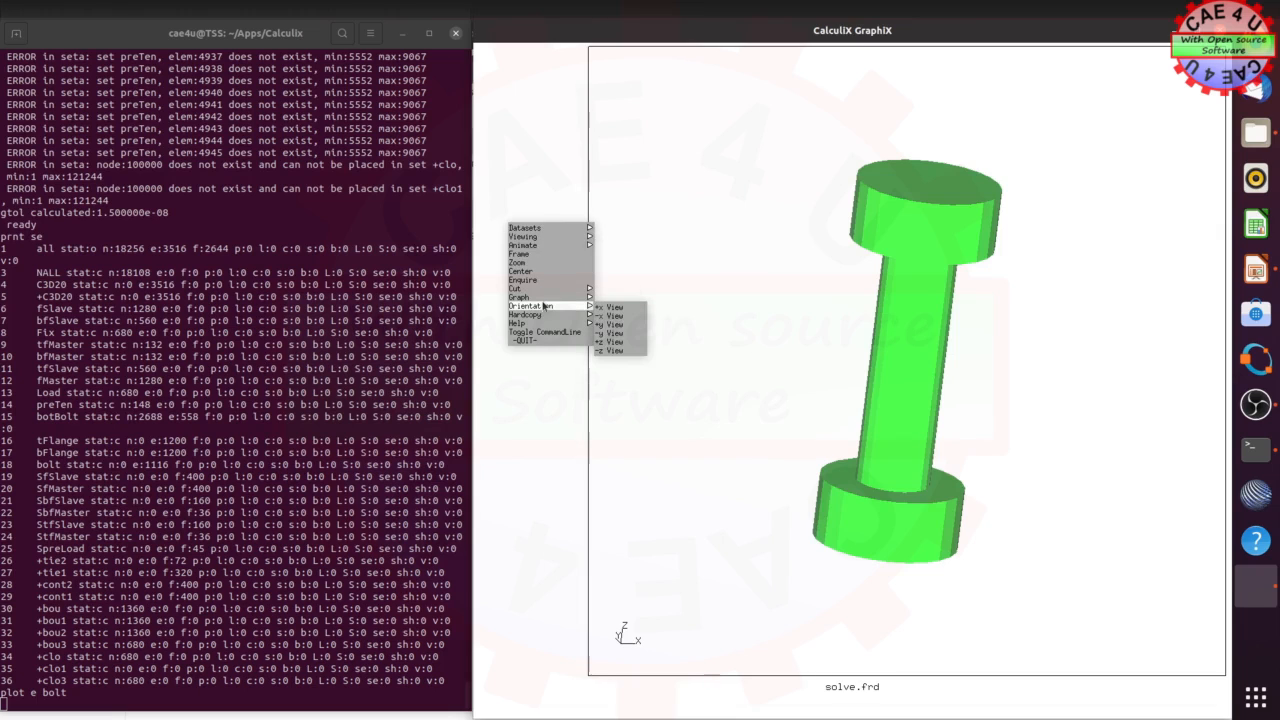
click(615, 316)
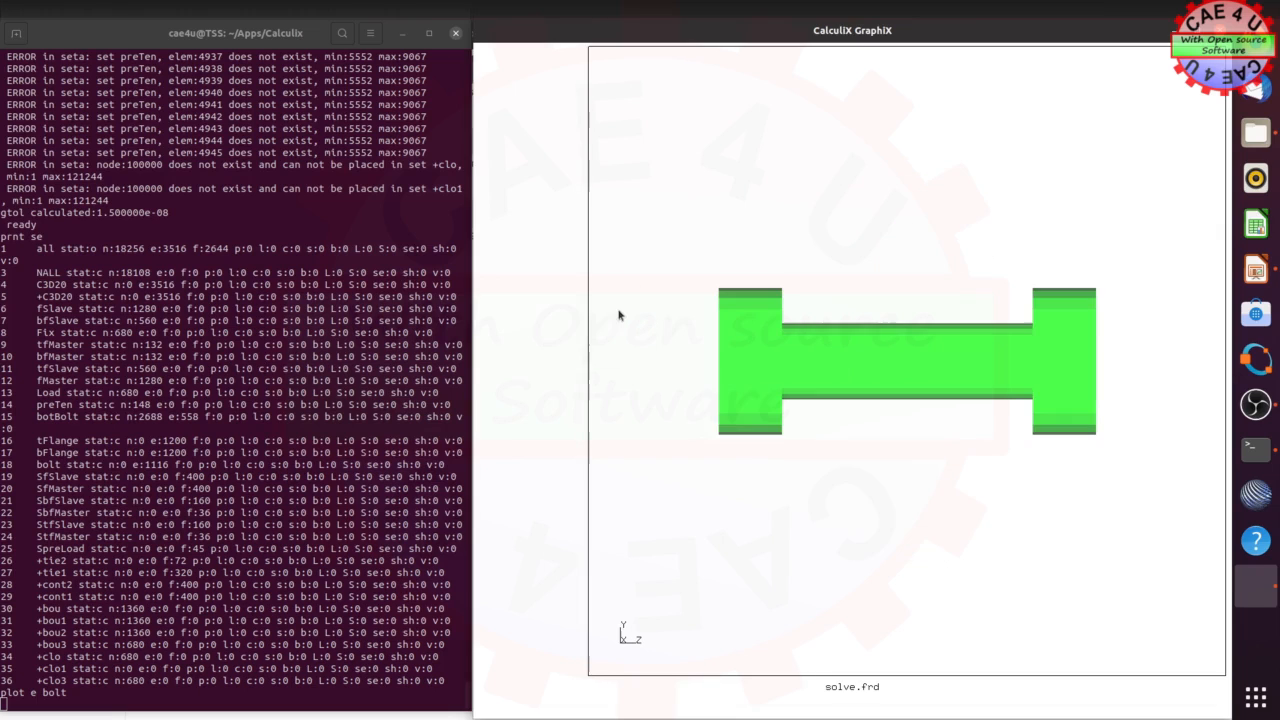
click(509, 234)
mouse_move(541, 303)
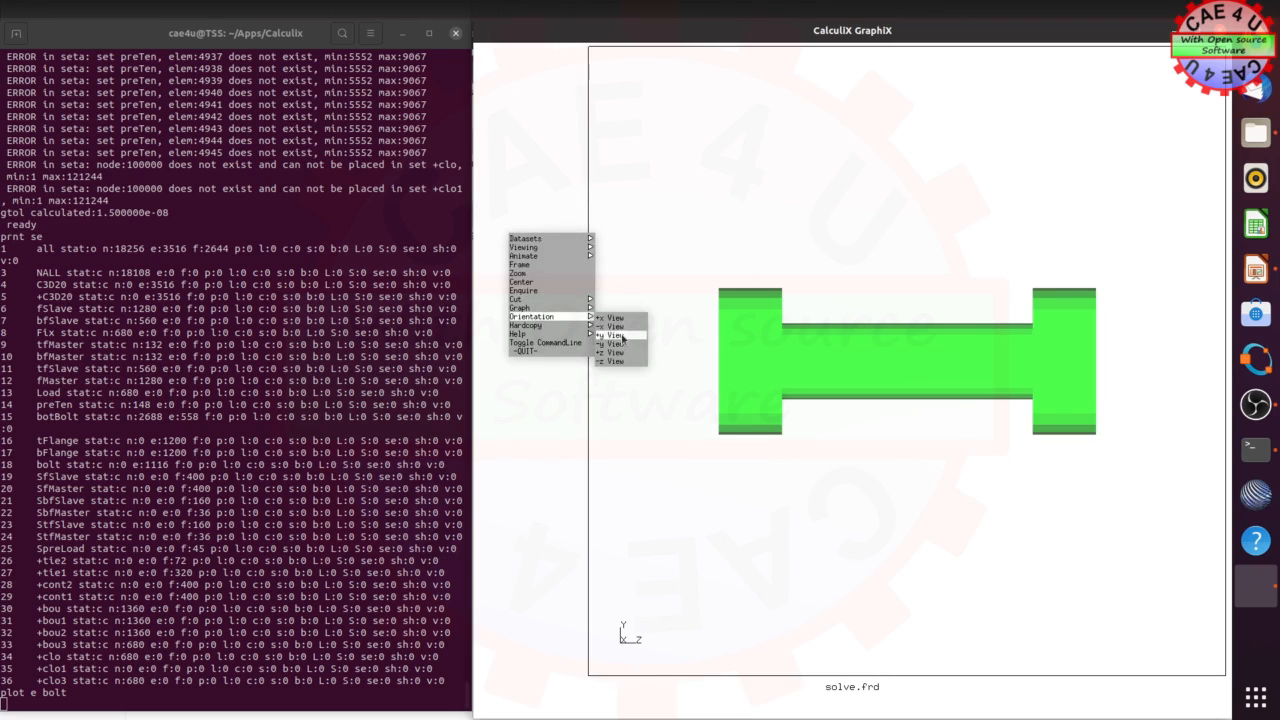
click(618, 343)
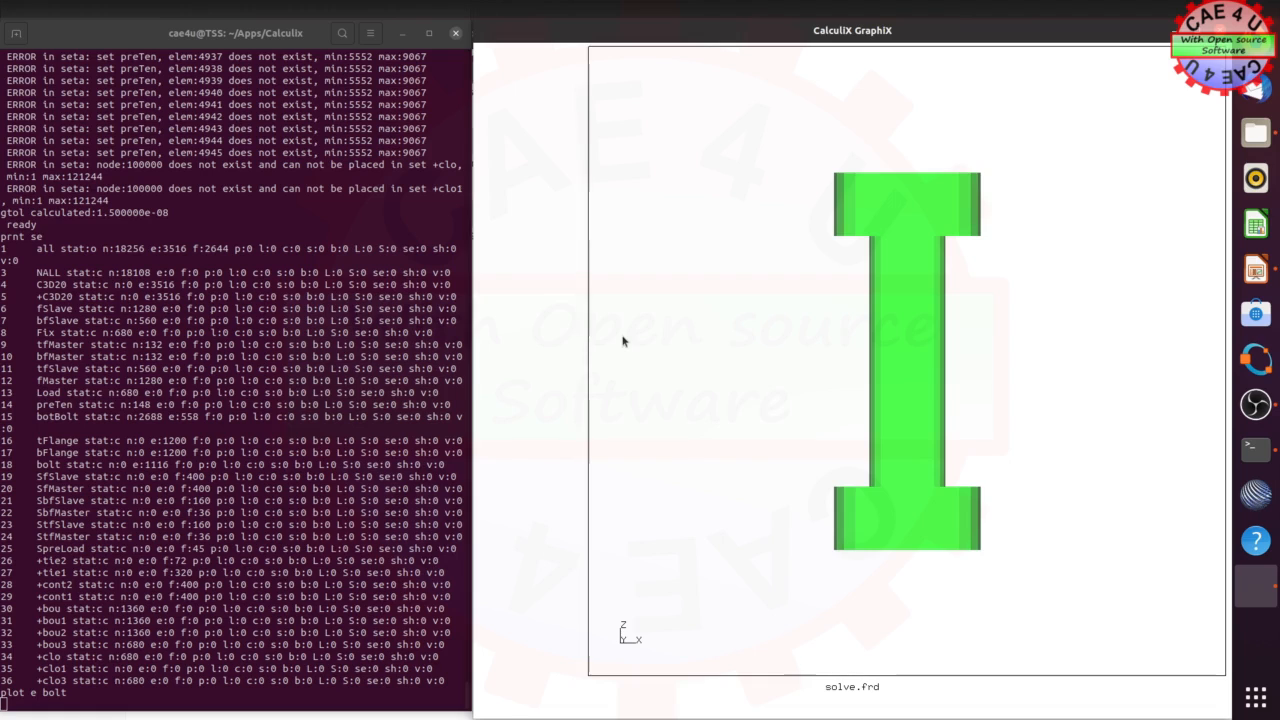
Show the D3 displacement of the first result set, time 1.0, as a contour plot on the bolt.
click(517, 258)
mouse_move(522, 261)
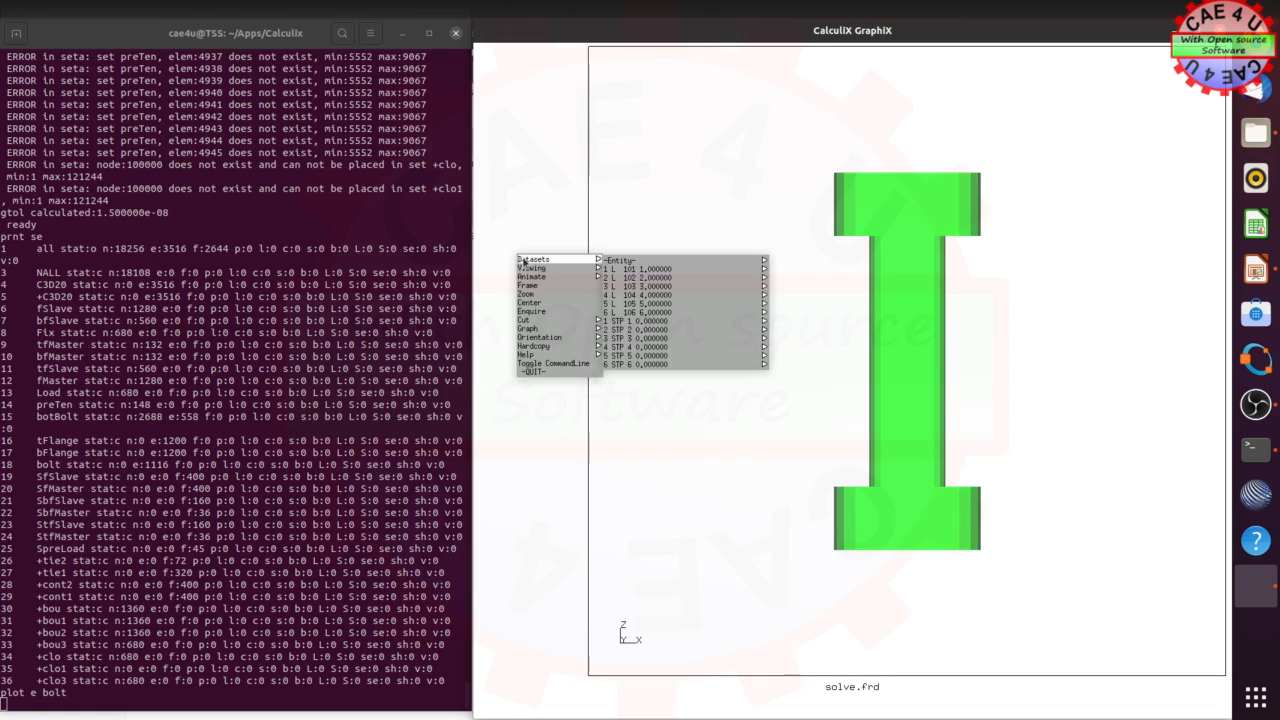
mouse_move(688, 268)
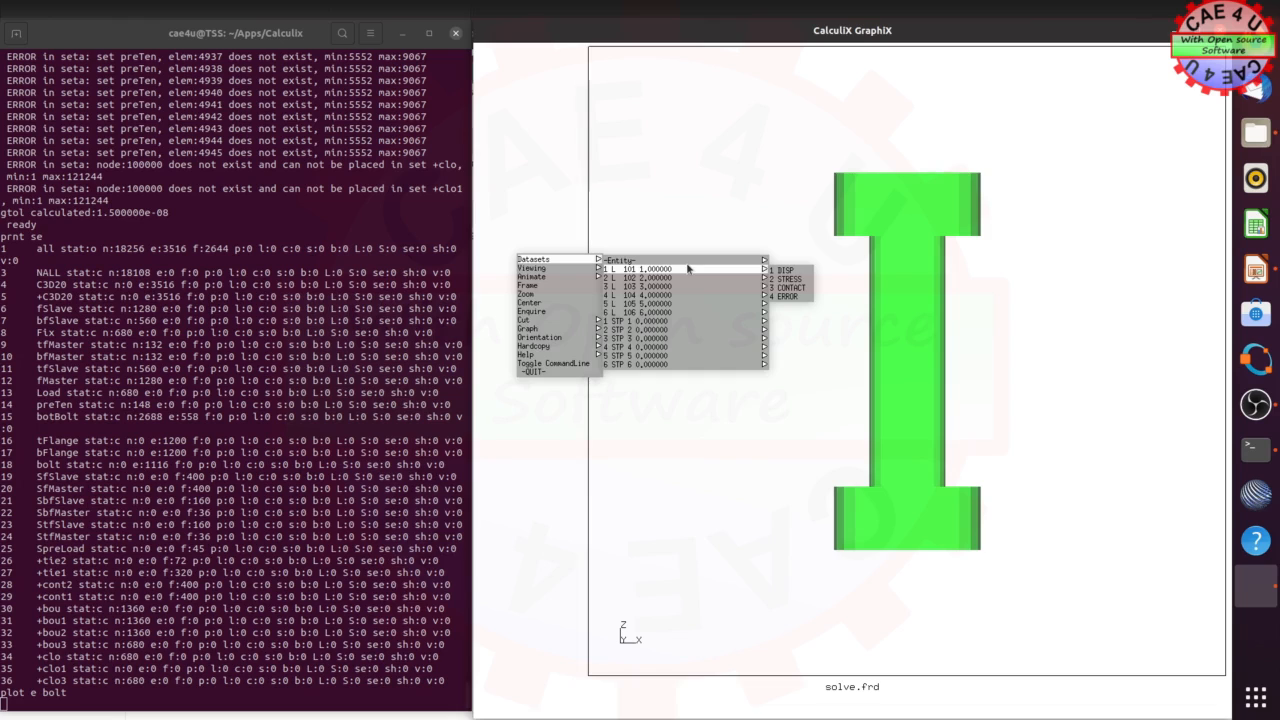
mouse_move(756, 258)
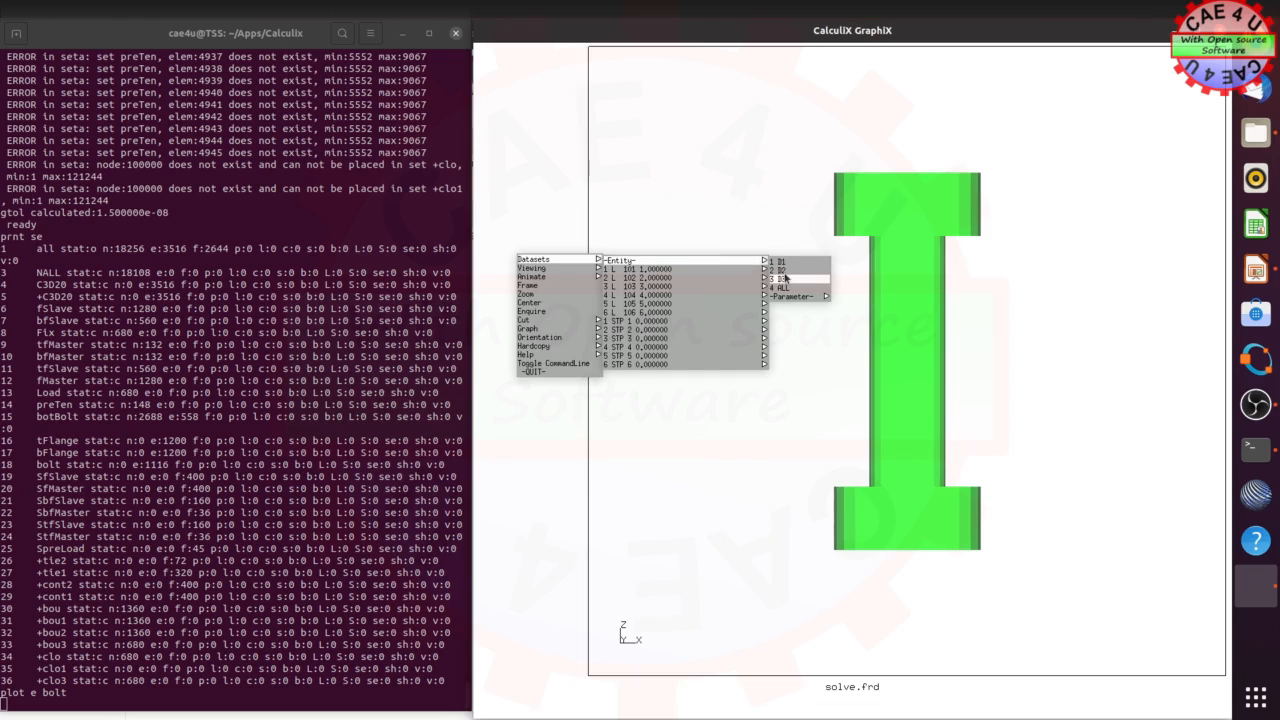
click(785, 278)
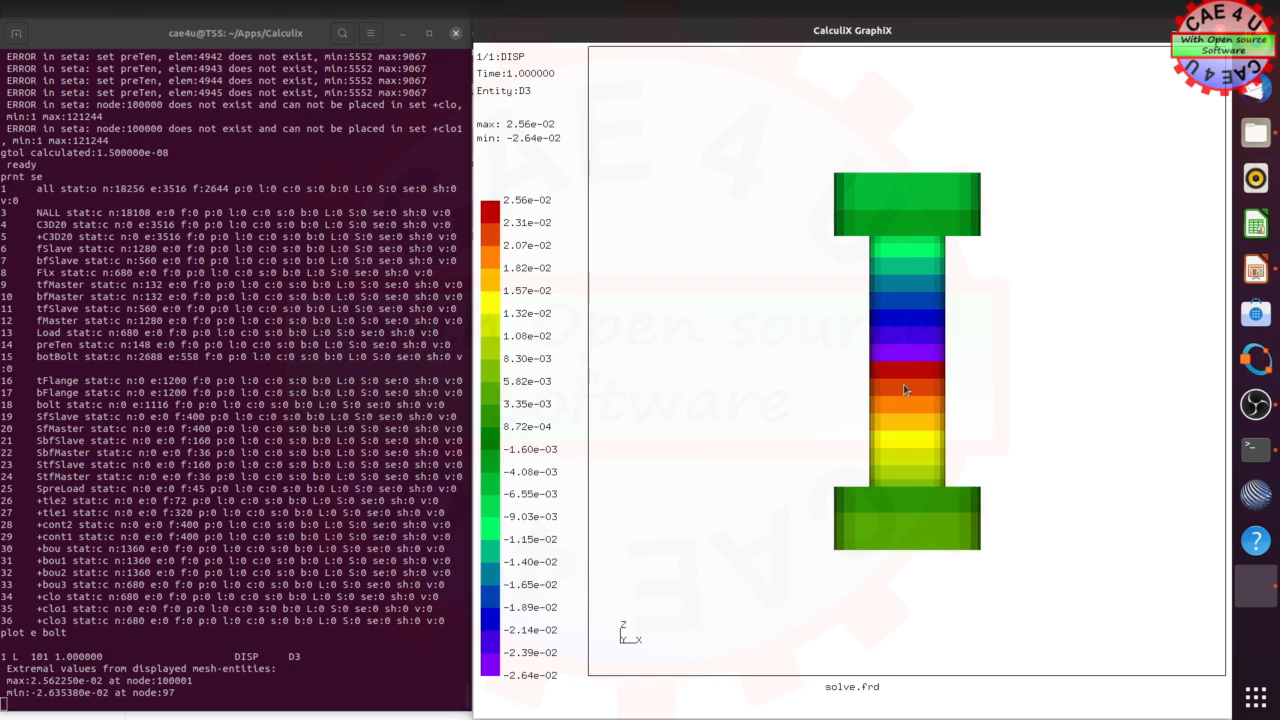
Switch the bolt's contour plot to the SZZ component of the STRESS results at time 1.0.
click(567, 256)
mouse_move(576, 259)
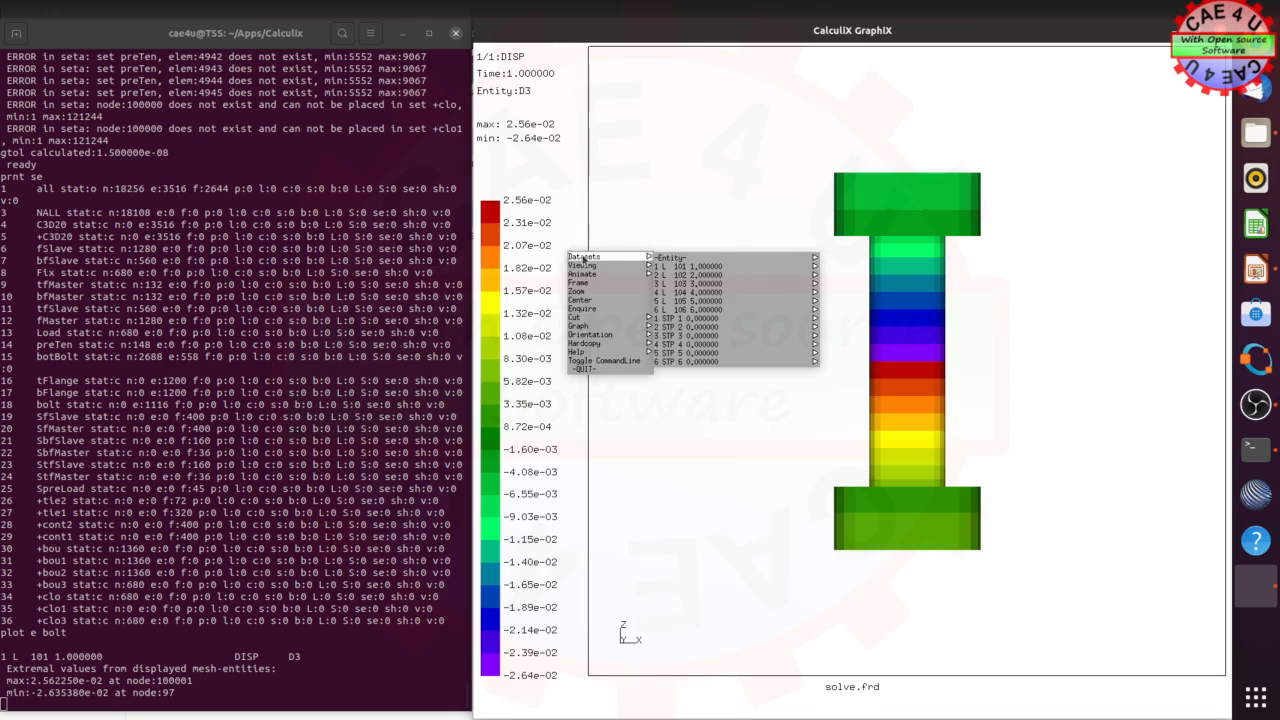
mouse_move(808, 262)
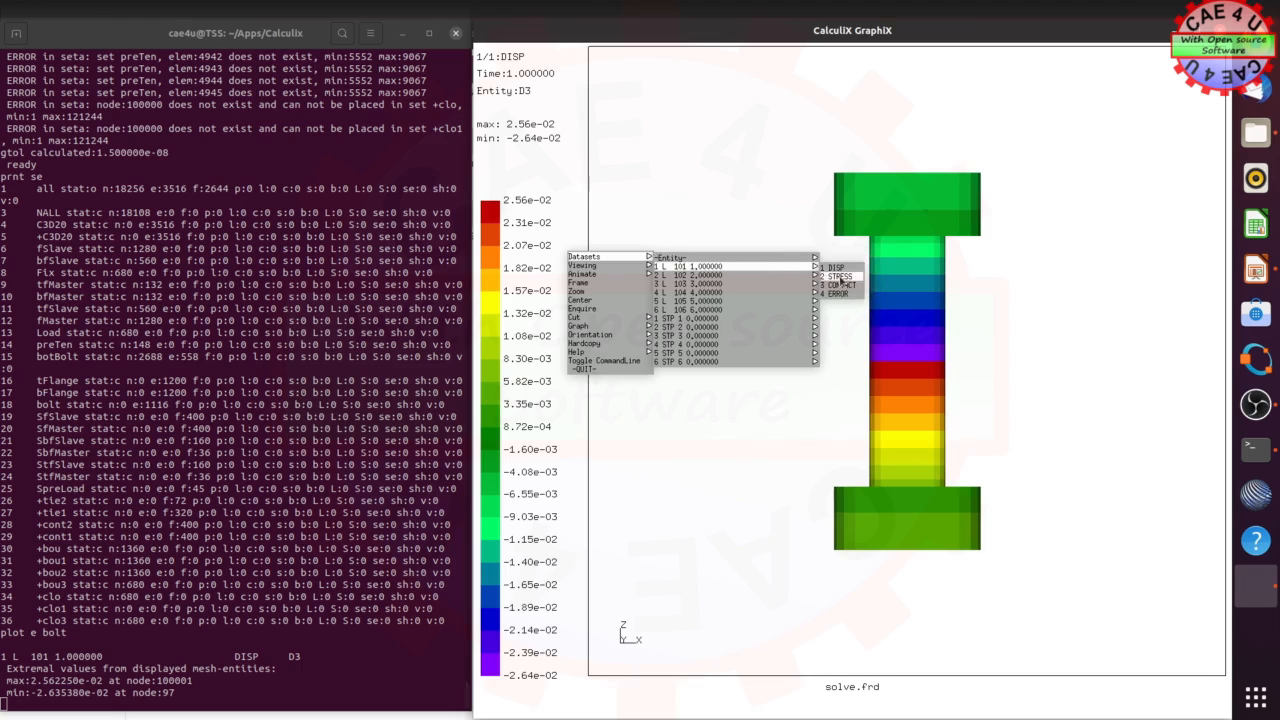
click(840, 284)
click(567, 253)
mouse_move(573, 255)
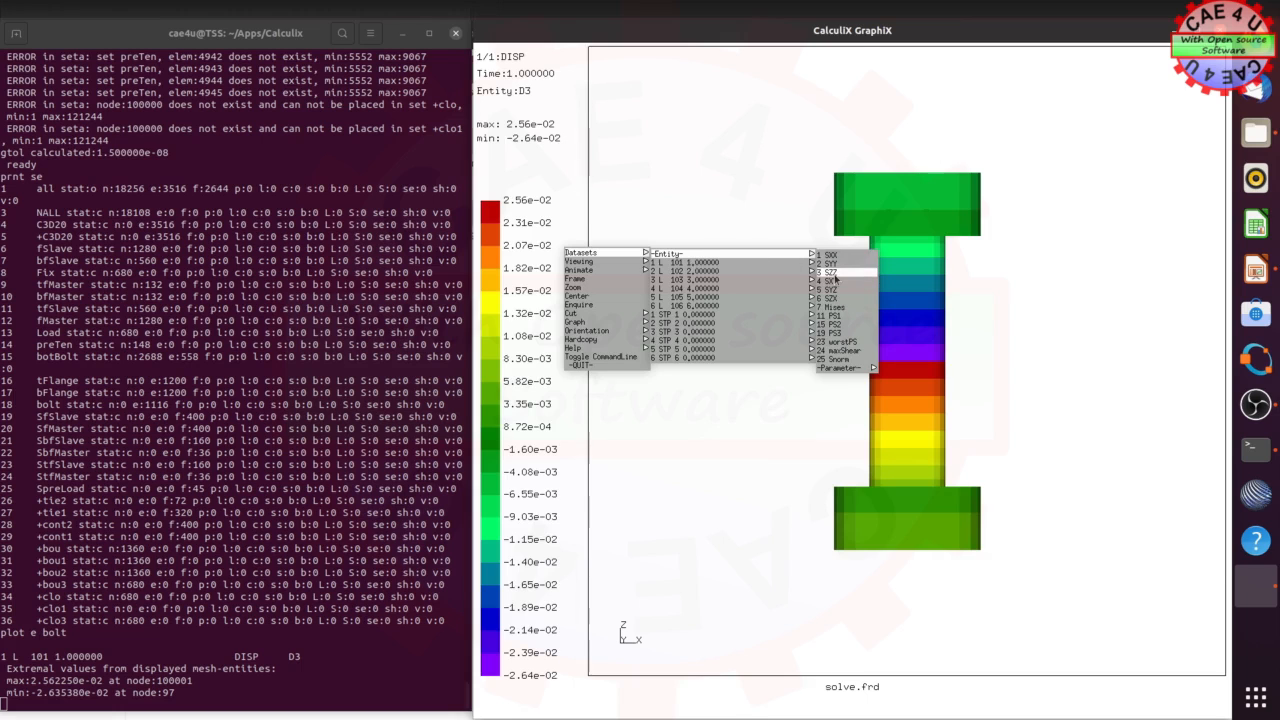
click(834, 274)
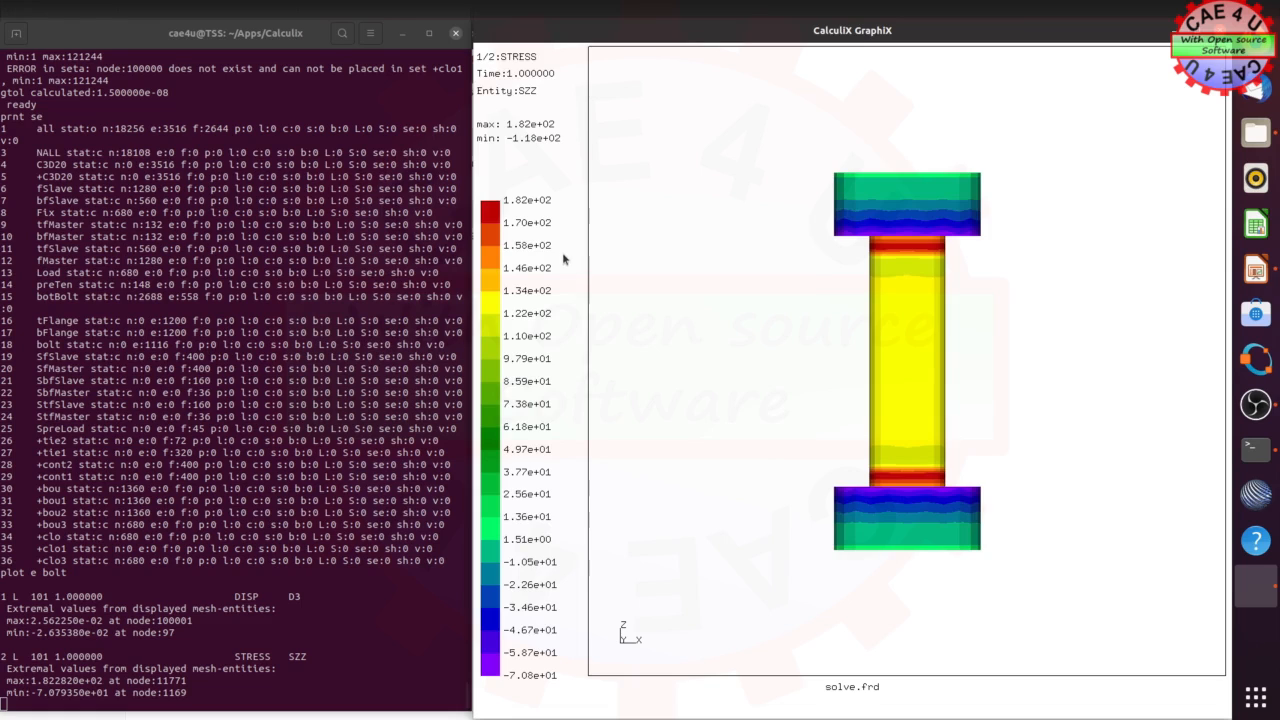
Plot the elements of the whole joint with plot e tFlange, plus e bFlange and plus e bolt.
text(plot )
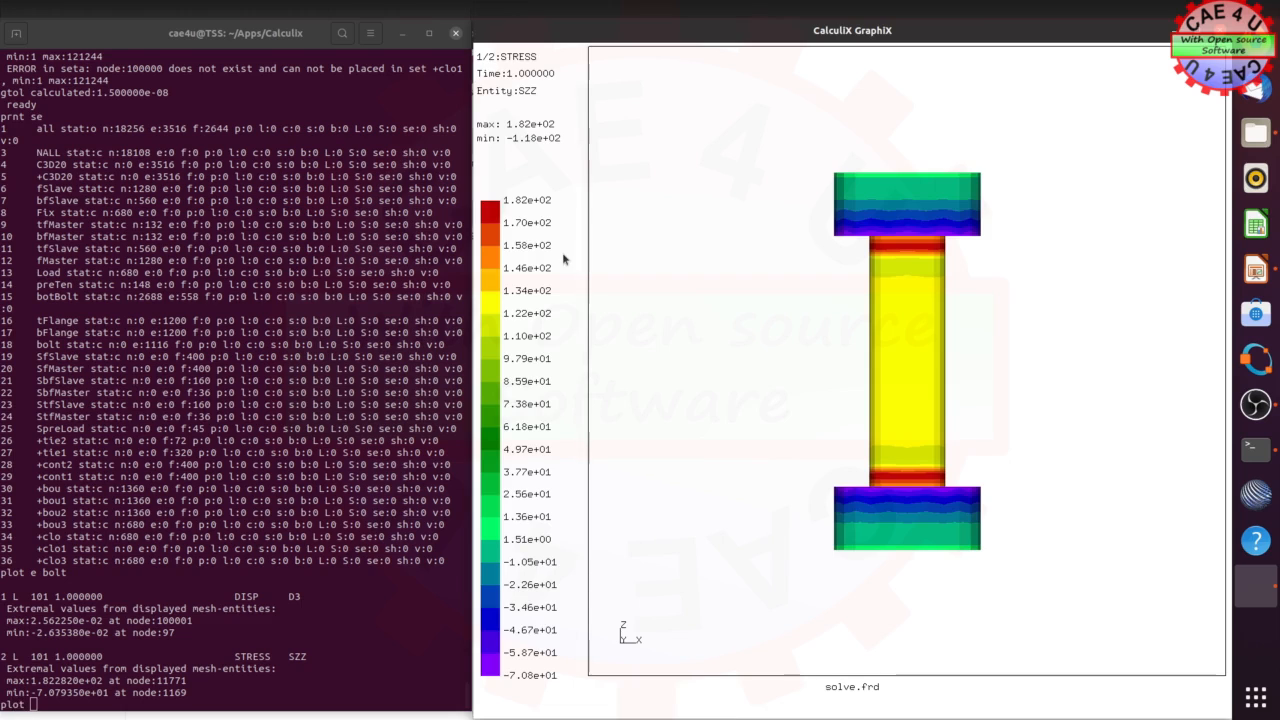
text(e )
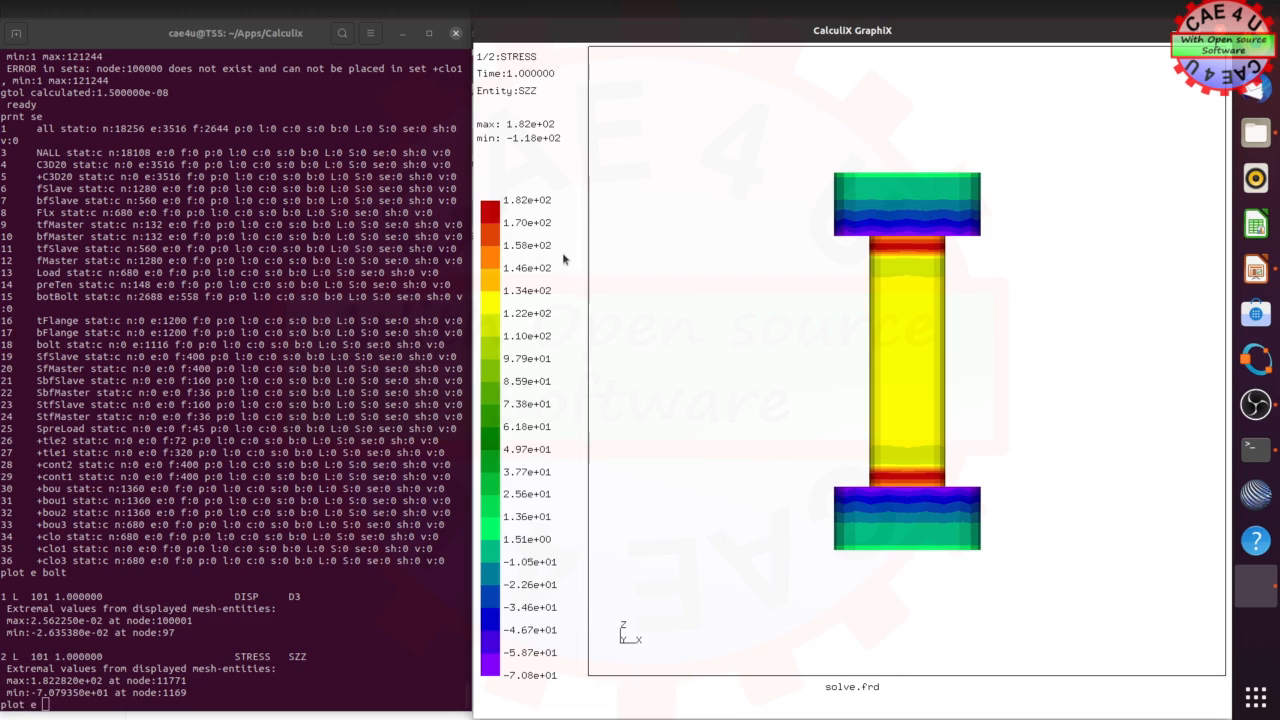
text(tFlange)
key(Return)
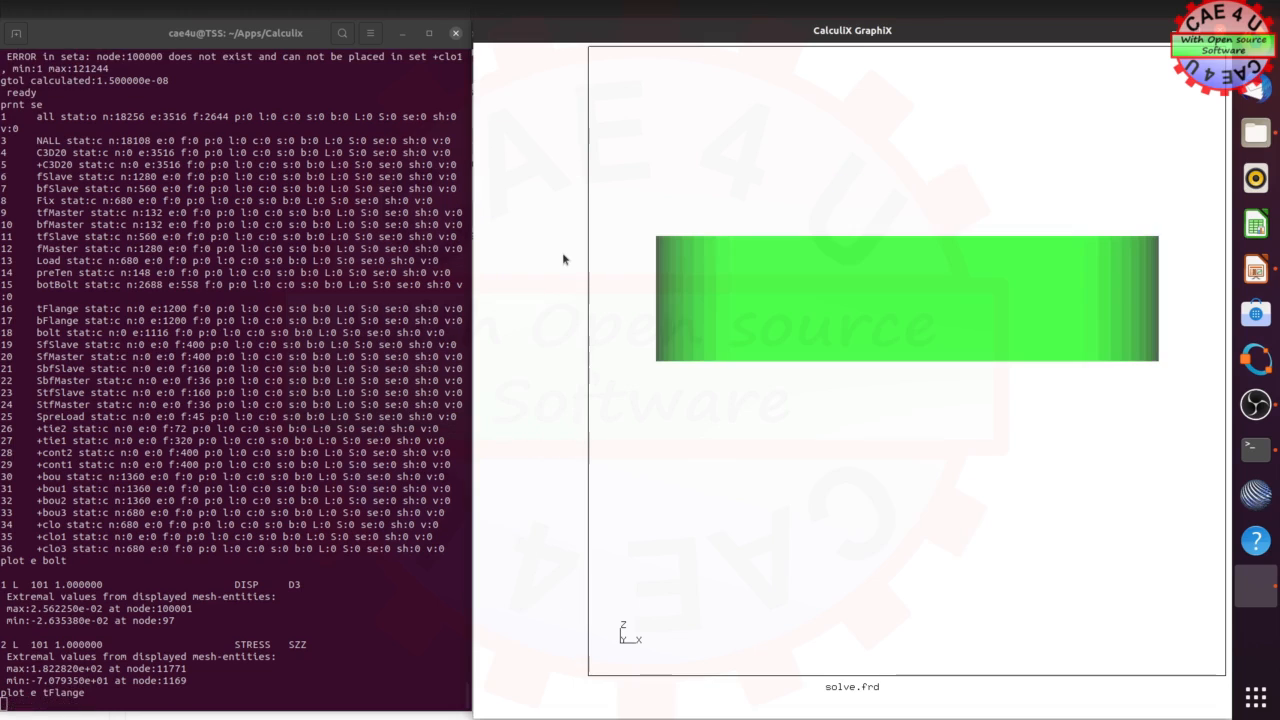
text(plus e )
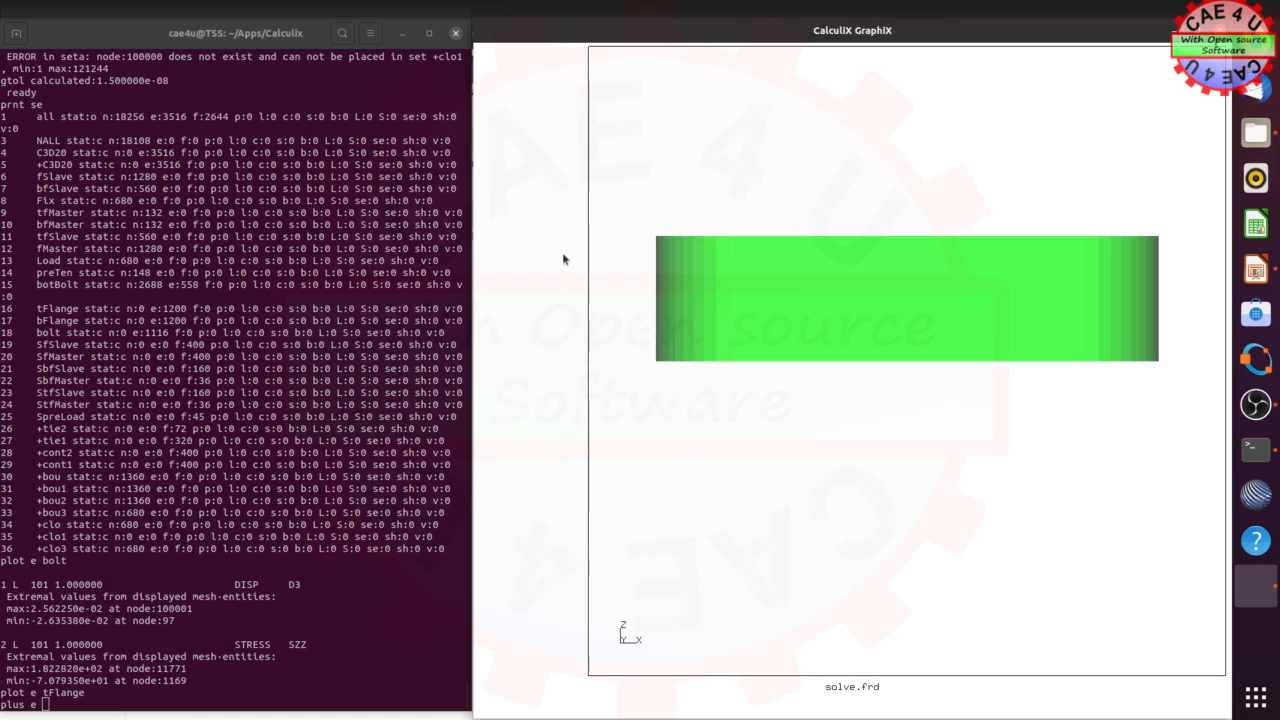
text(bFlange)
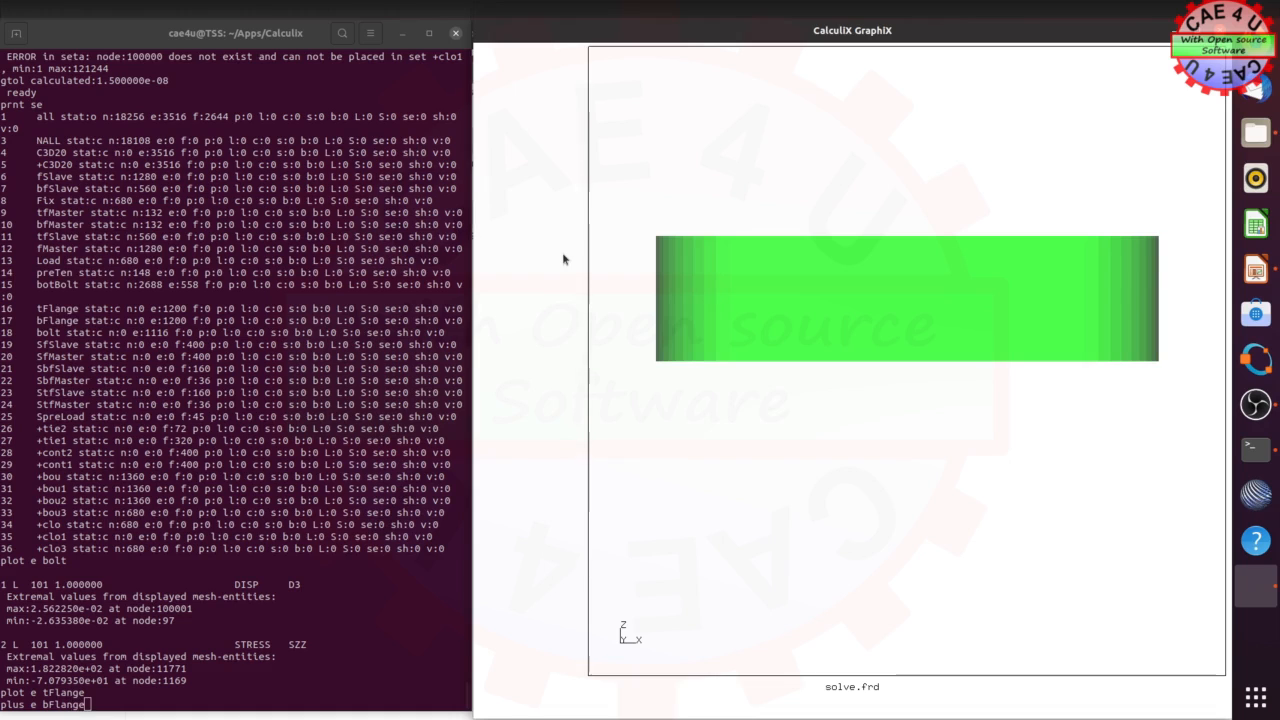
key(Return)
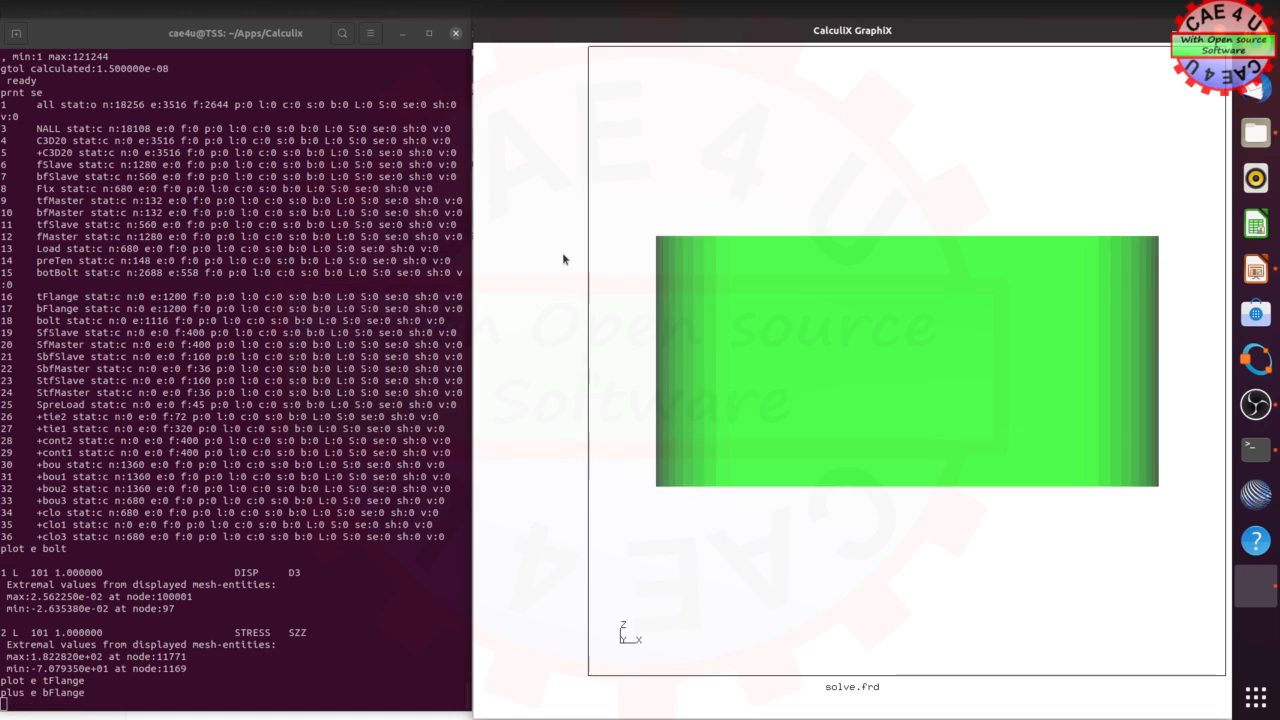
text(plus e )
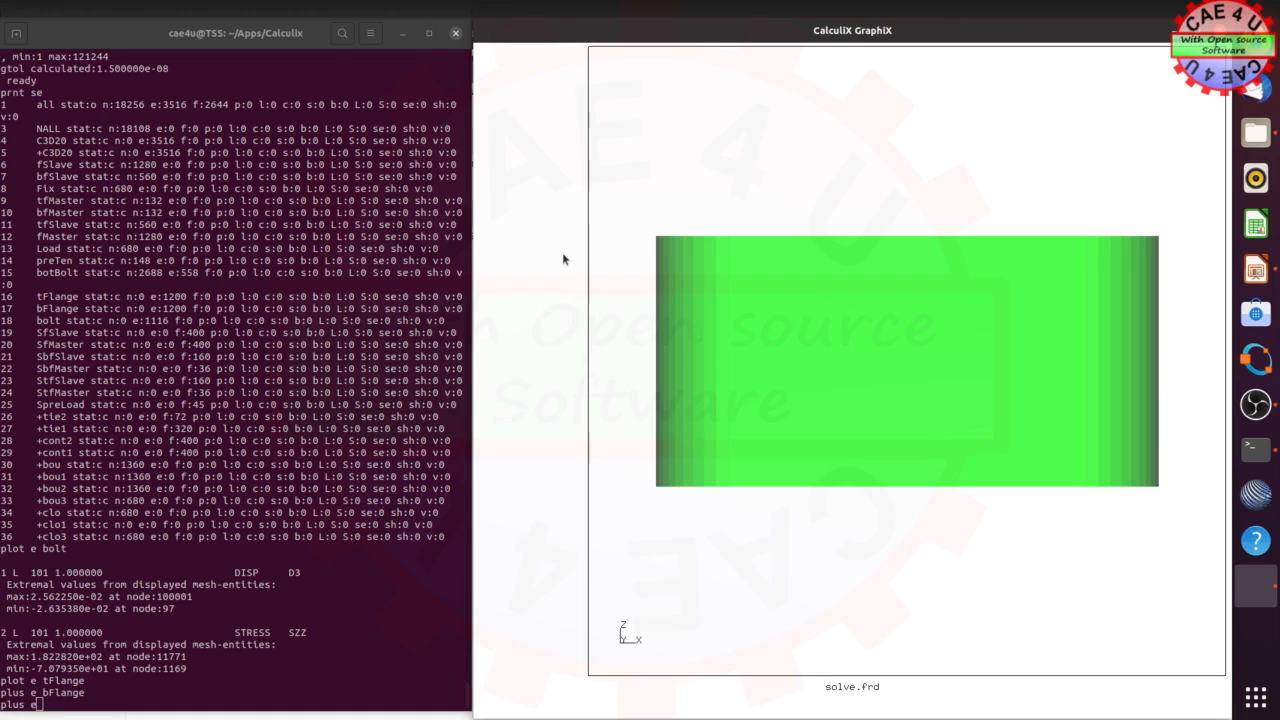
text(bolt)
key(Return)
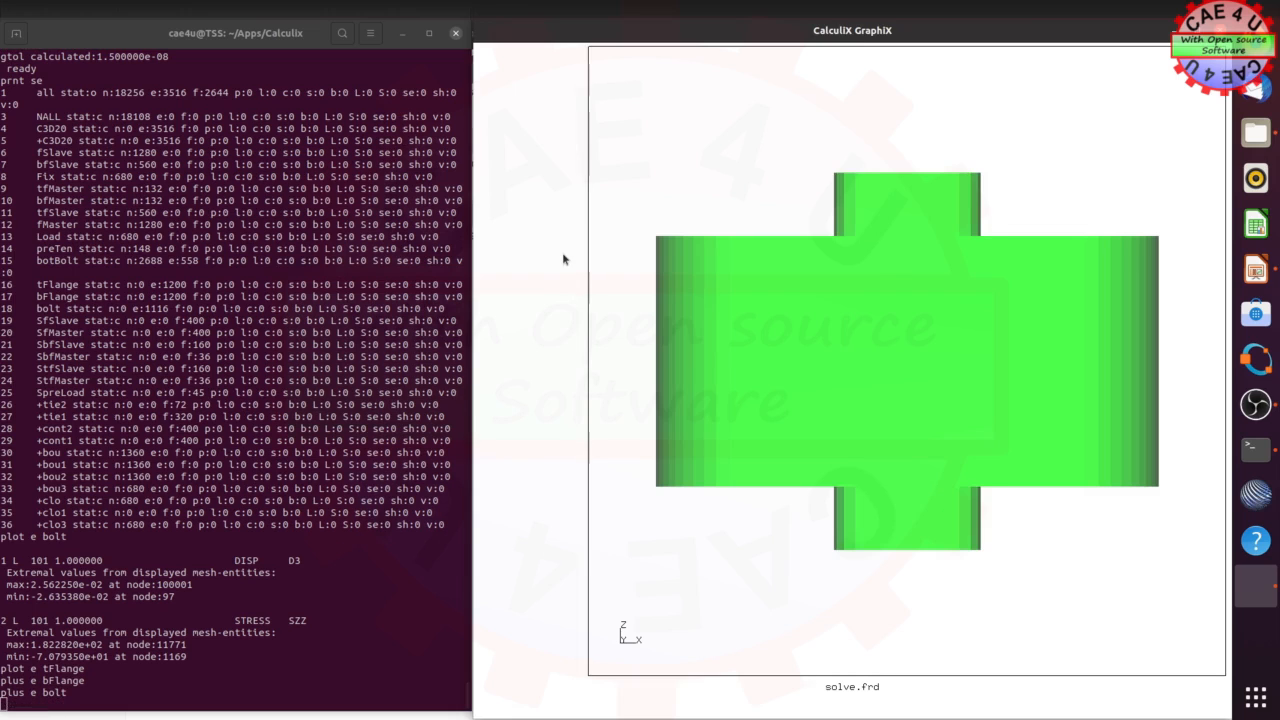
Show the SZZ stress at time 1.0 on the full joint and tilt it to reveal the upper flange and bolt head.
click(534, 243)
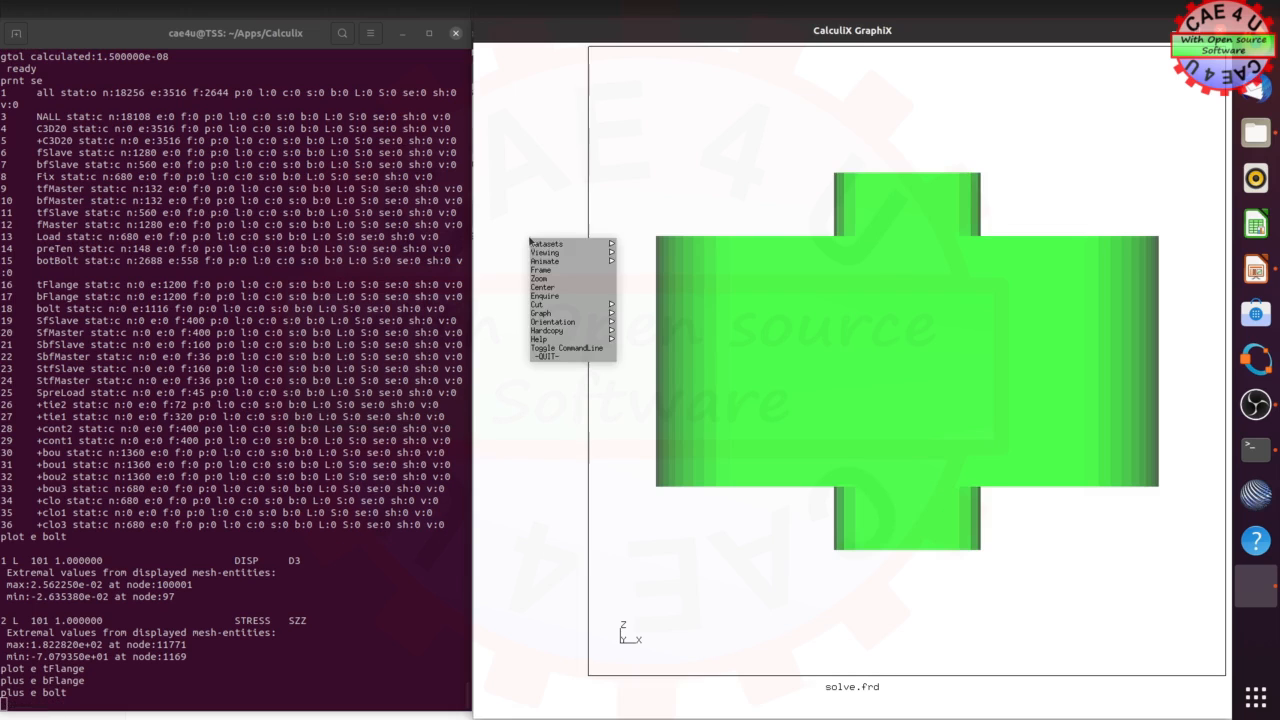
mouse_move(535, 244)
mouse_move(702, 254)
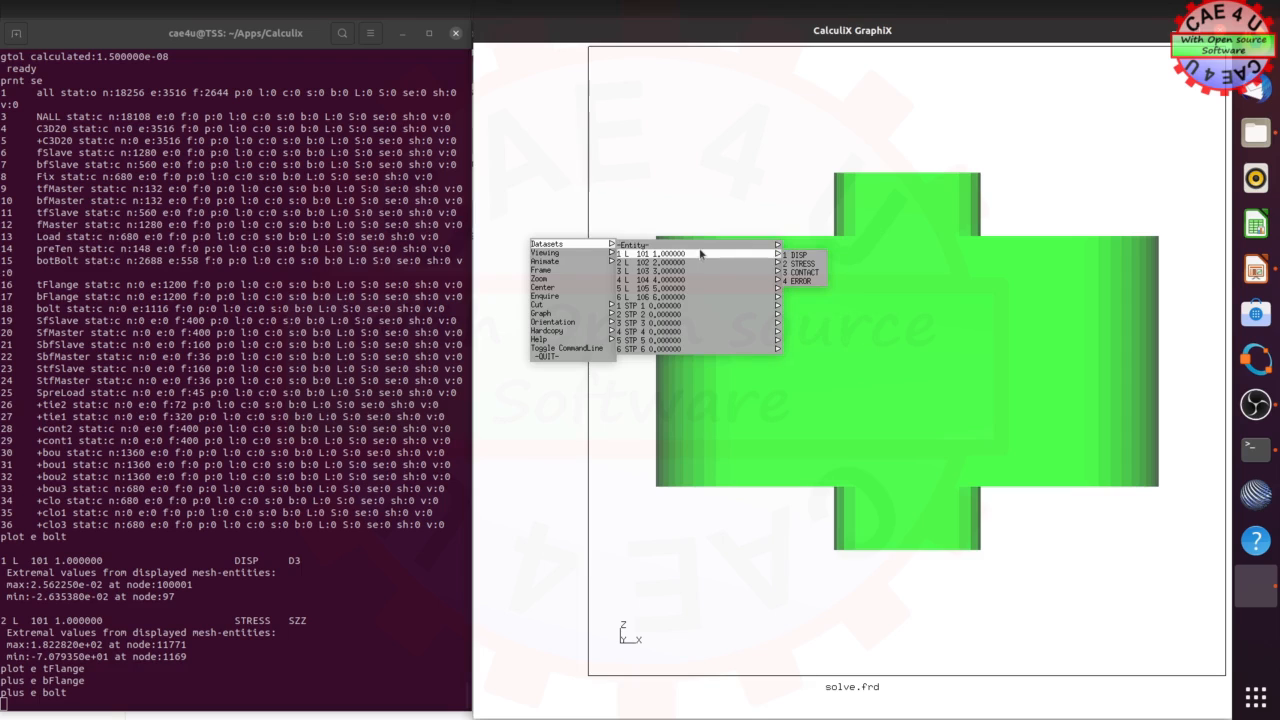
click(806, 268)
click(519, 237)
mouse_move(521, 237)
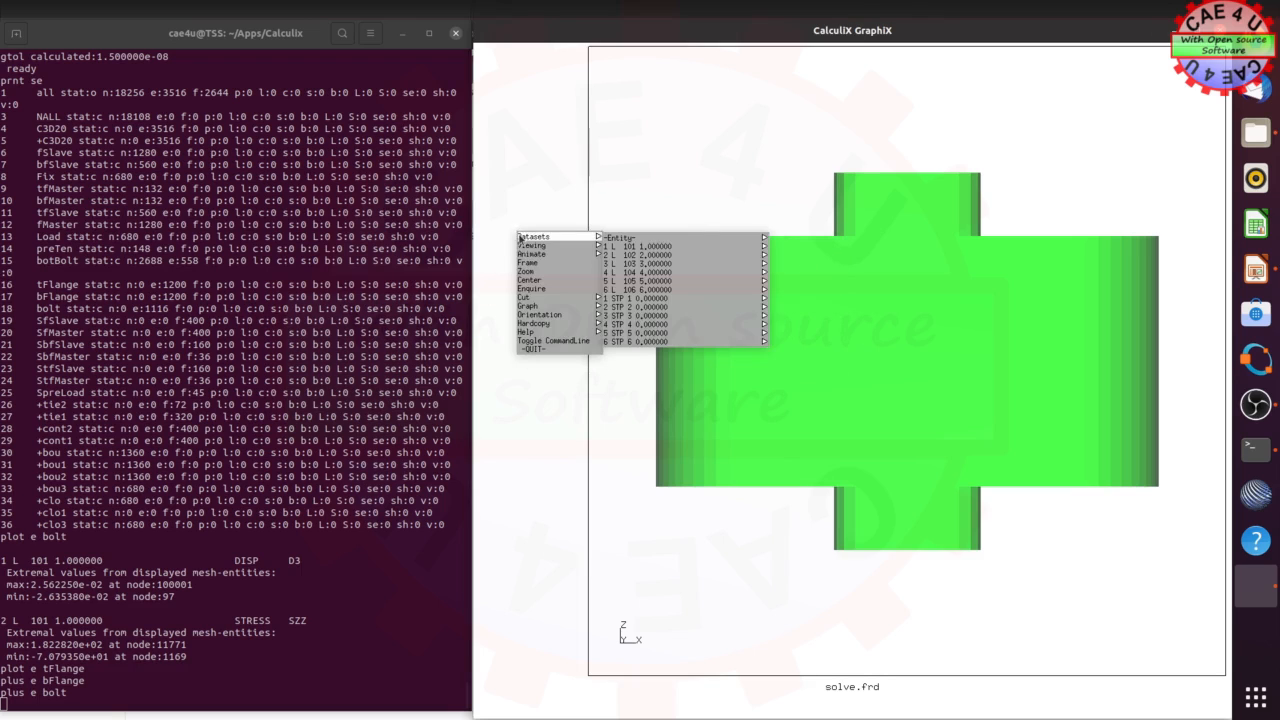
mouse_move(700, 246)
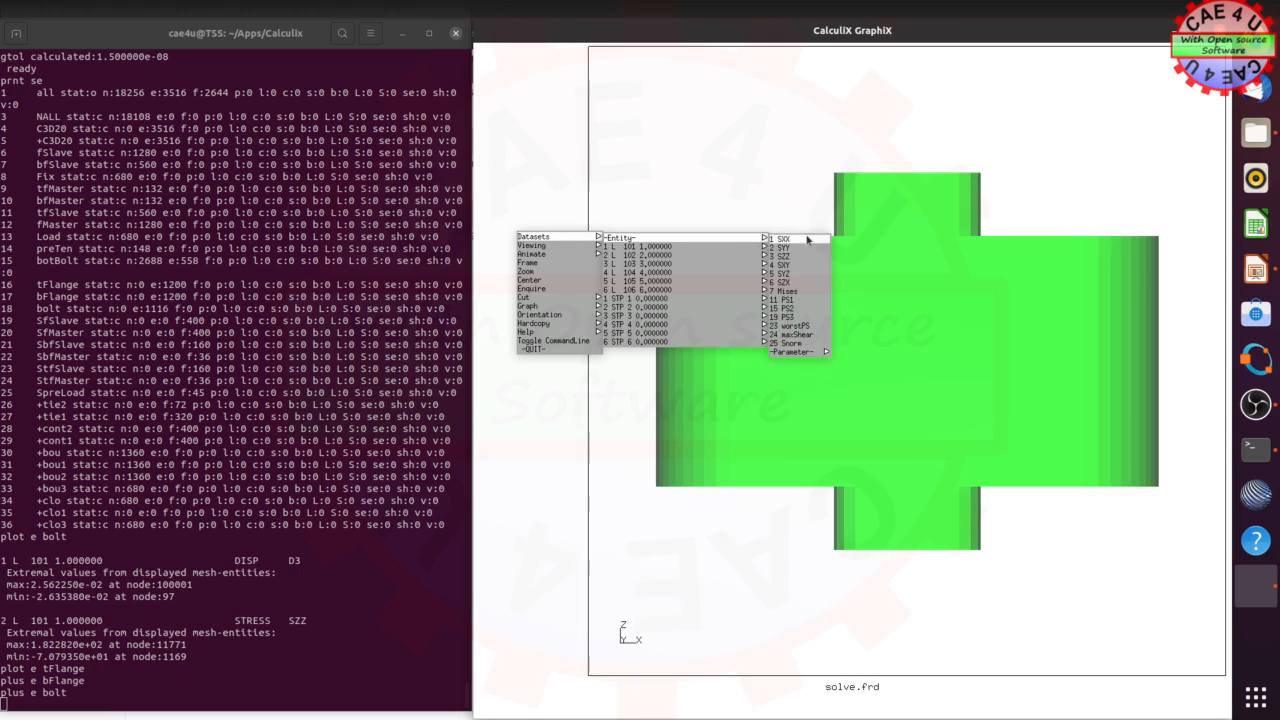
click(799, 257)
drag(781, 241, 750, 278)
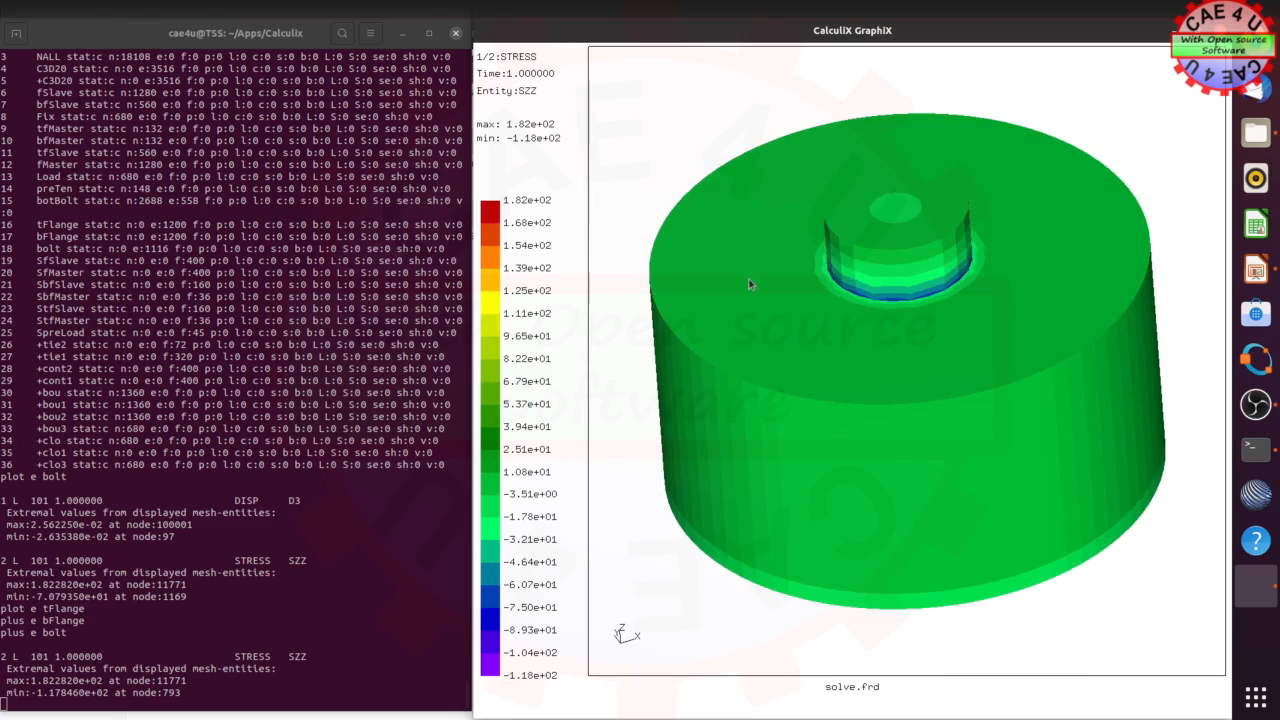
Turn on the element edges and orient the joint so the mesh around the bolt head is in view.
click(566, 245)
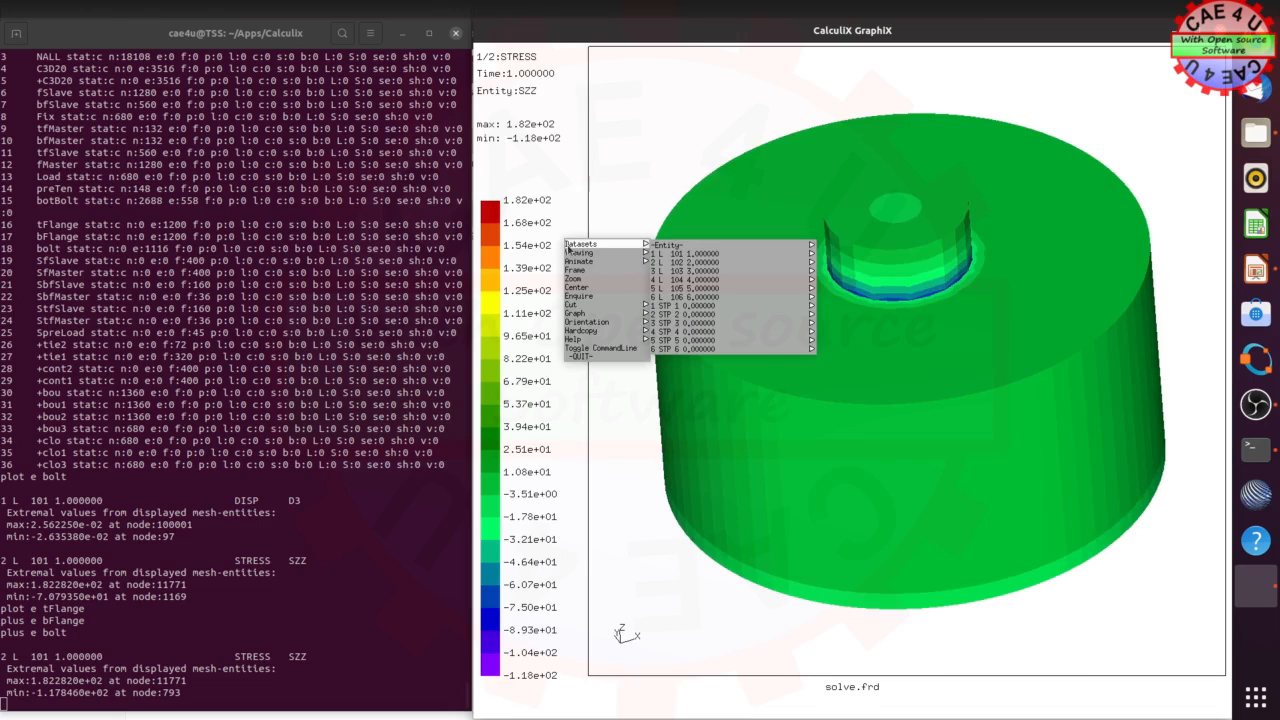
mouse_move(694, 245)
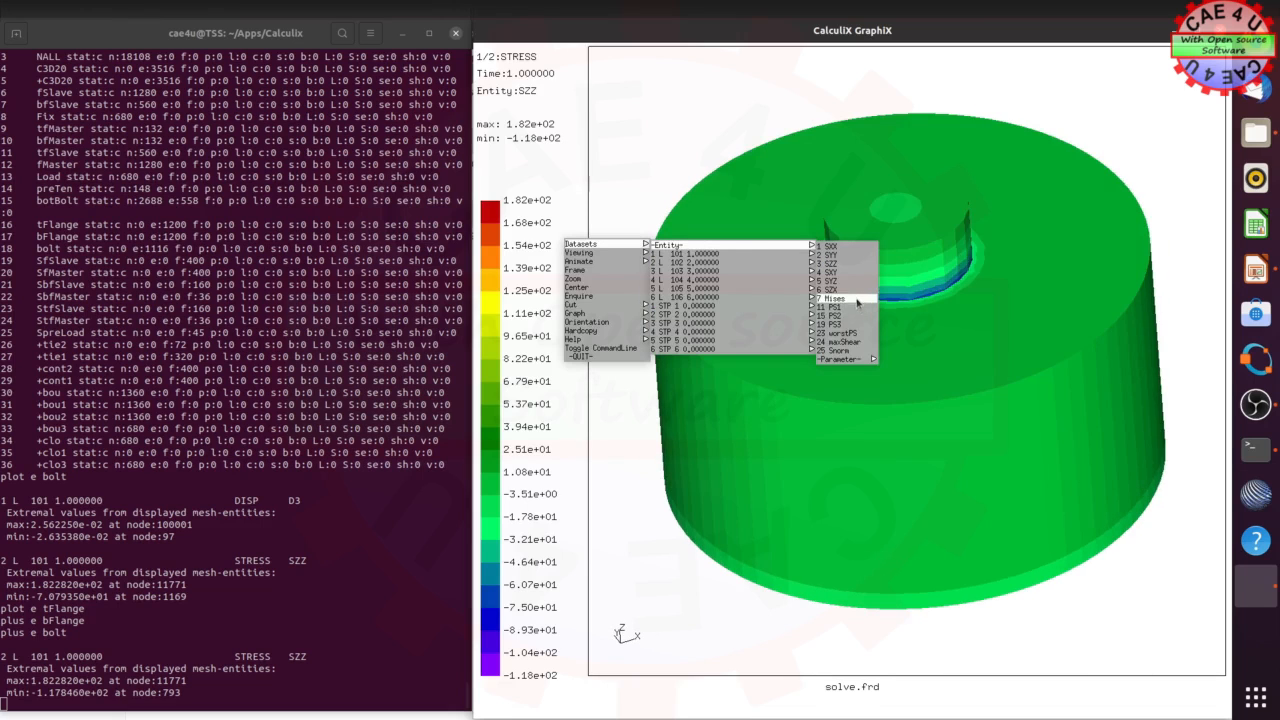
mouse_move(622, 256)
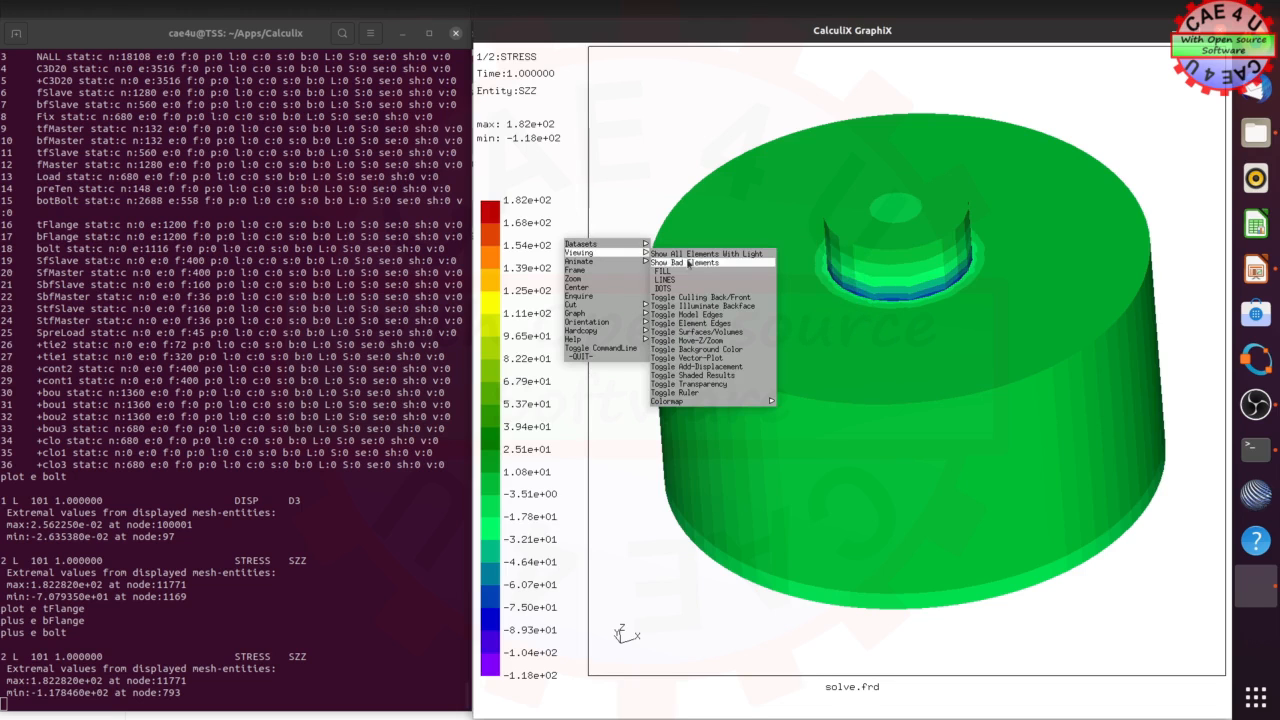
click(733, 323)
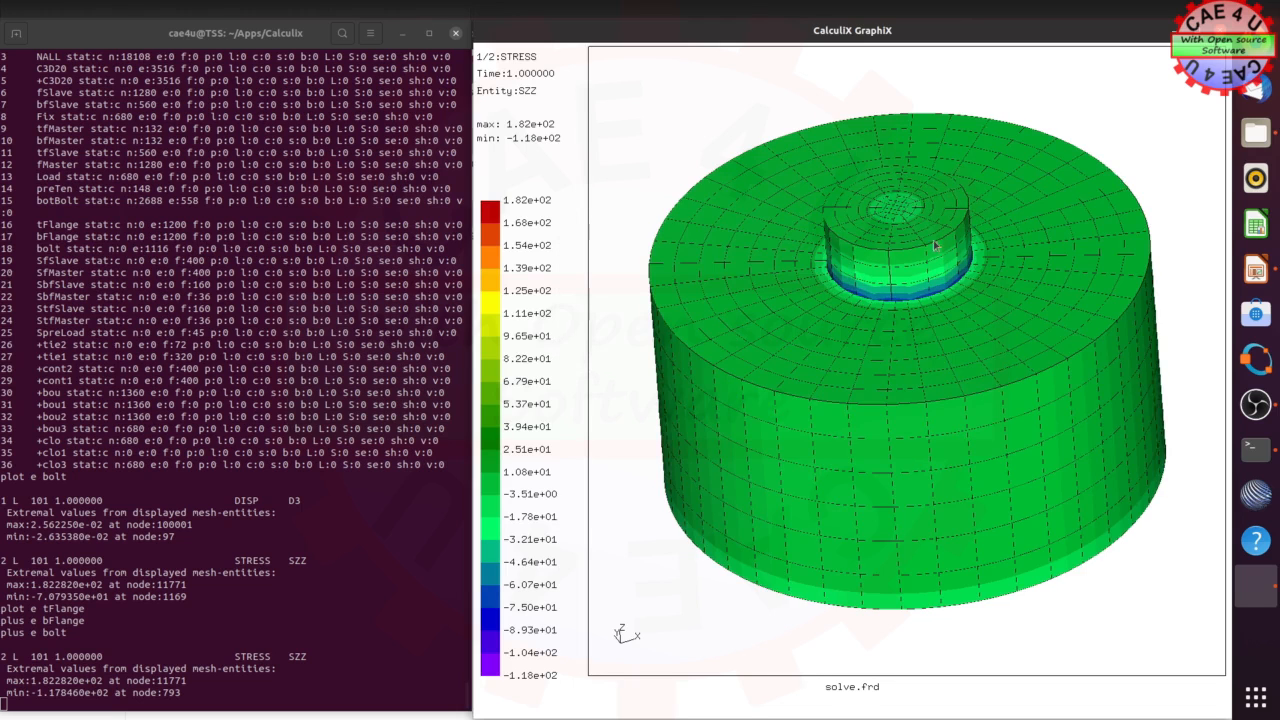
drag(929, 229, 964, 325)
drag(888, 383, 932, 407)
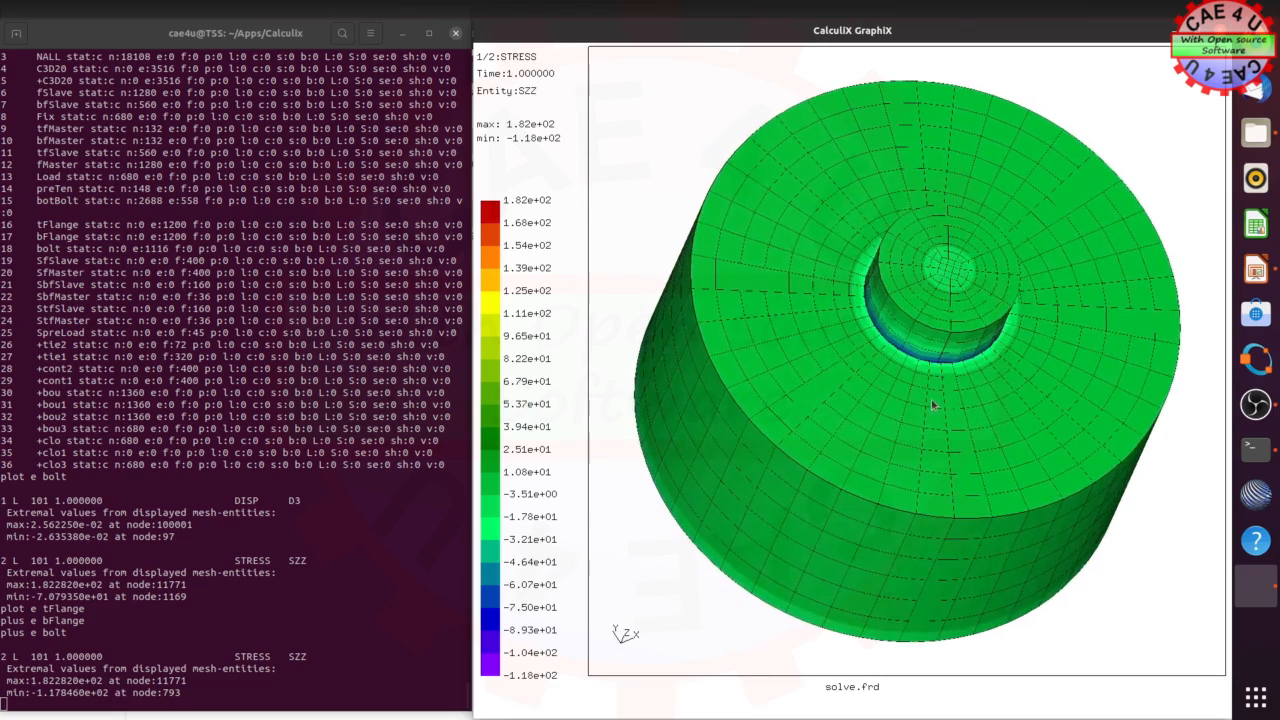
Set the cutting plane's first node at the bolt head, at x -17.5, y 0, z 40.
click(561, 339)
mouse_move(590, 412)
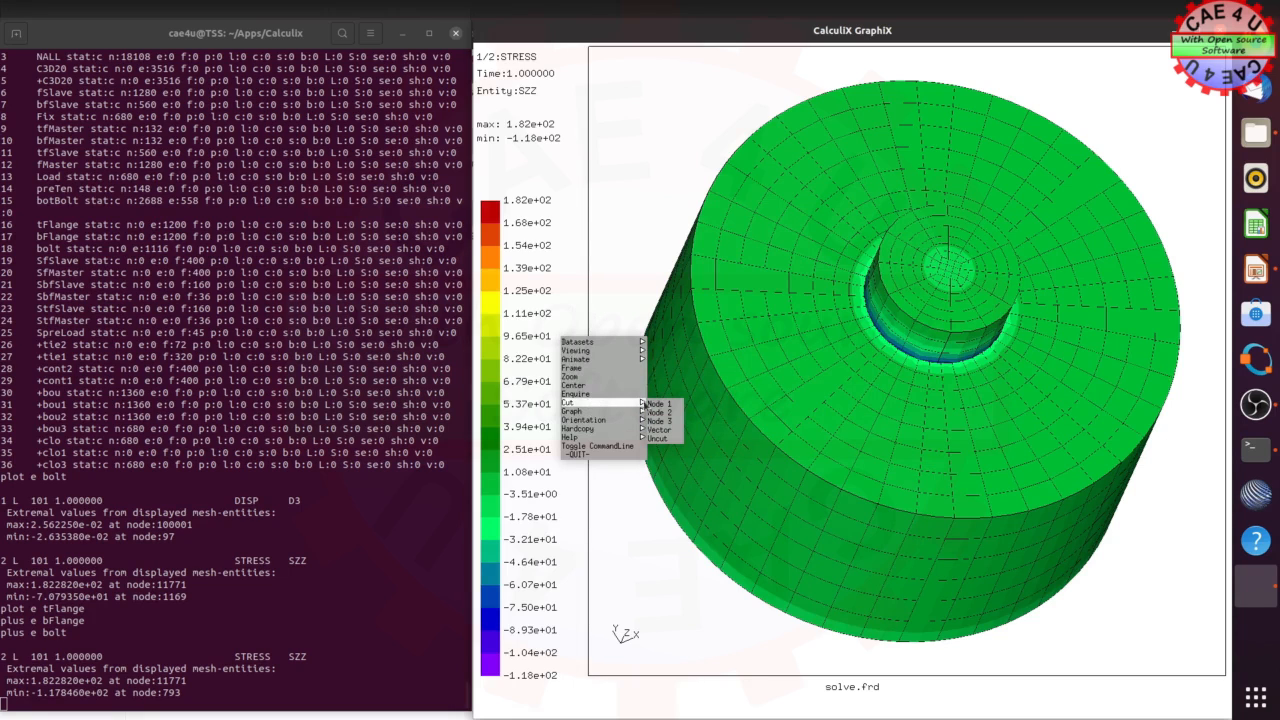
click(658, 404)
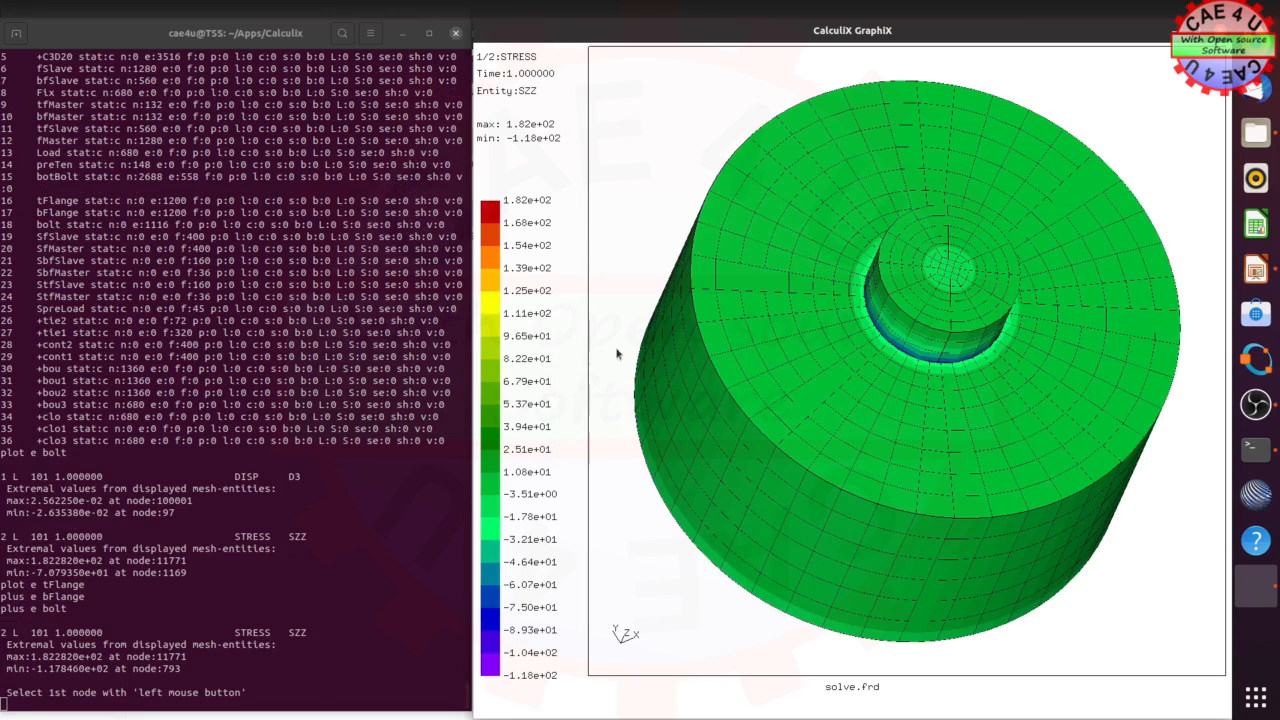
click(883, 307)
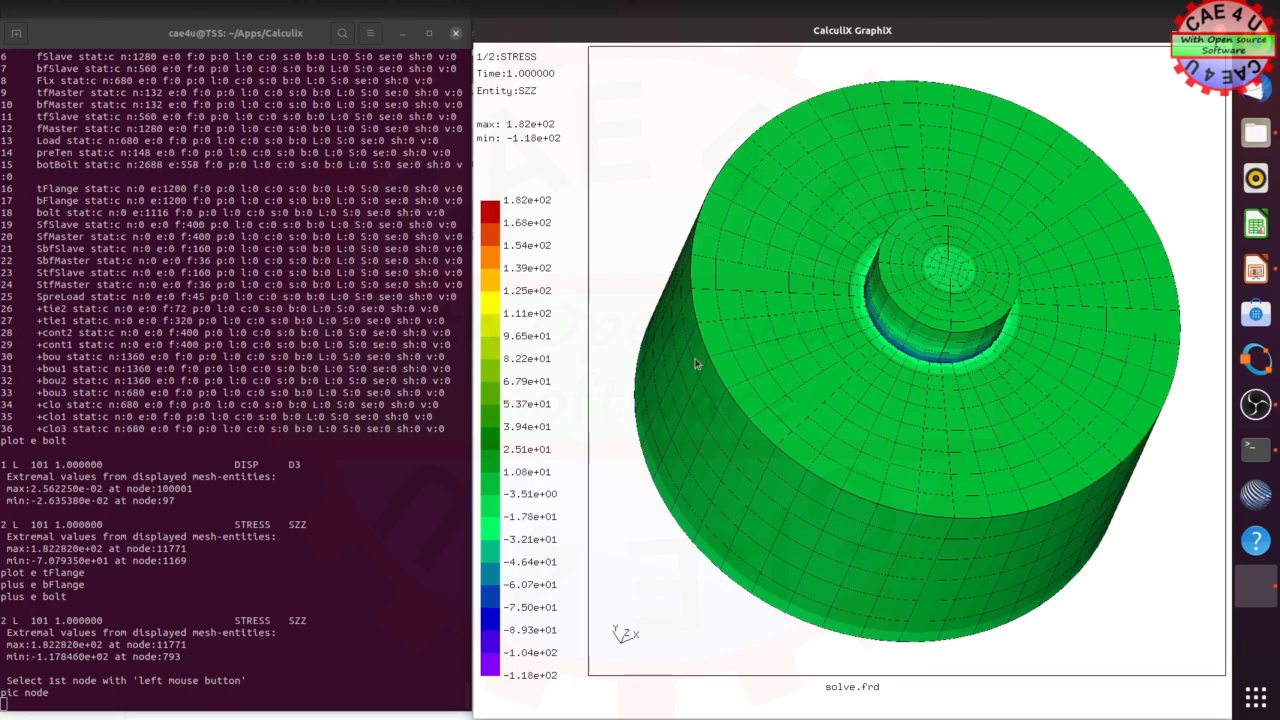
click(792, 319)
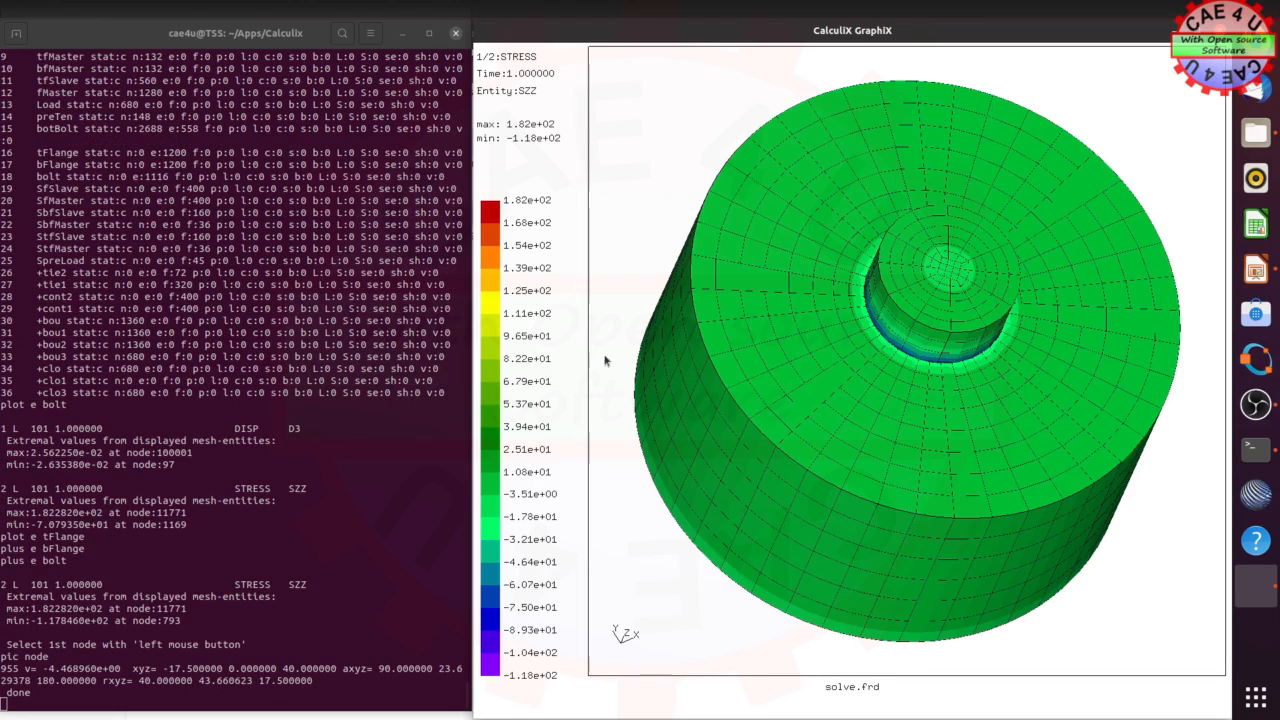
Set the cutting plane's second node at the bolt head, at about x -14.67, y 0, z 45.
click(563, 358)
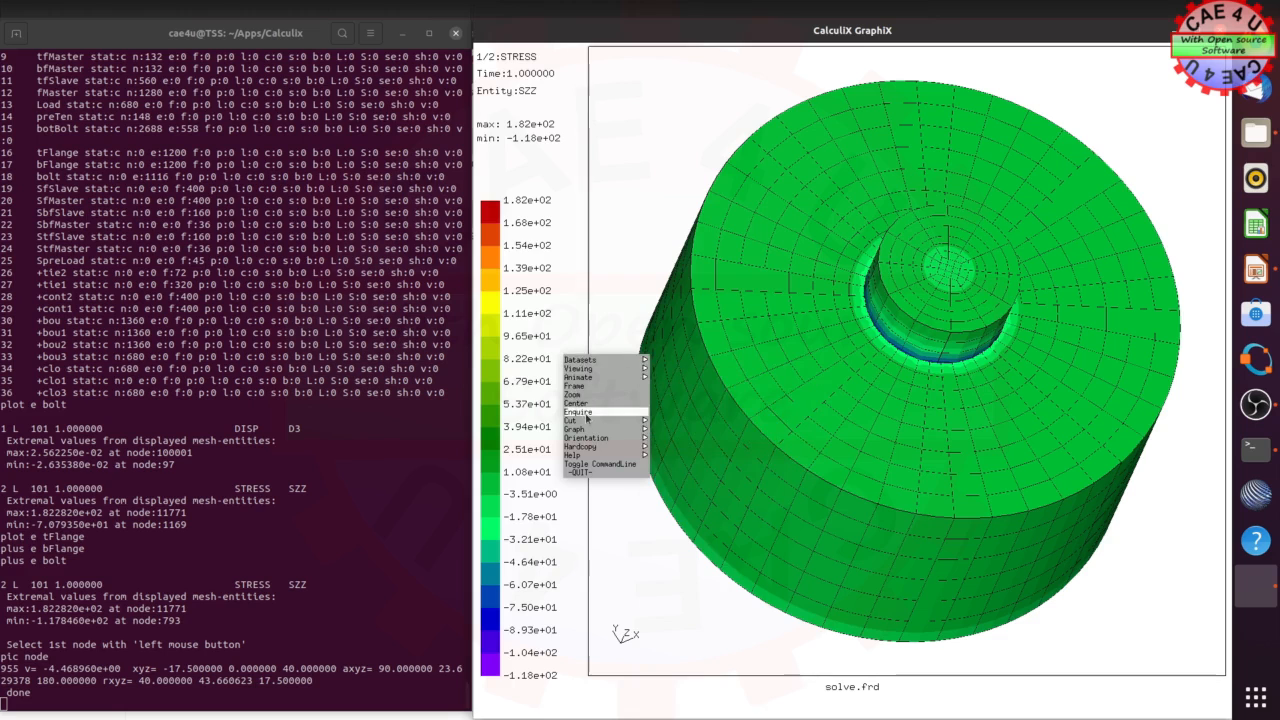
mouse_move(593, 420)
click(673, 431)
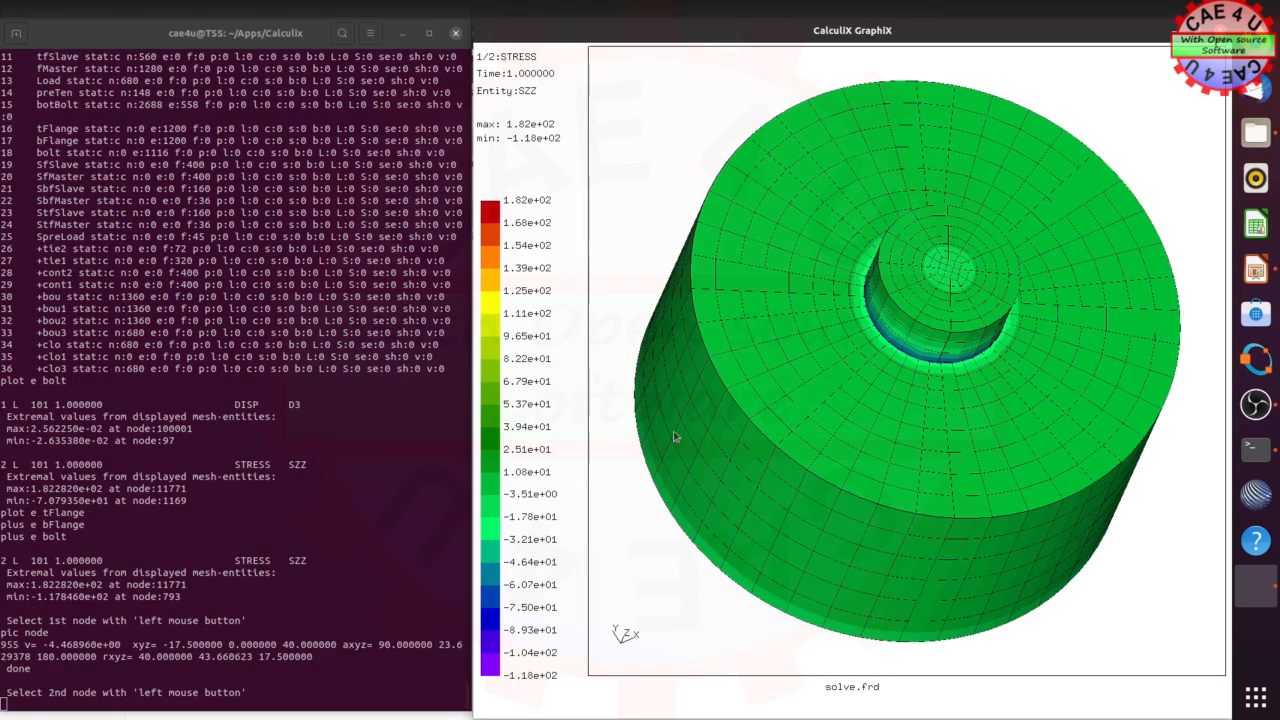
click(900, 294)
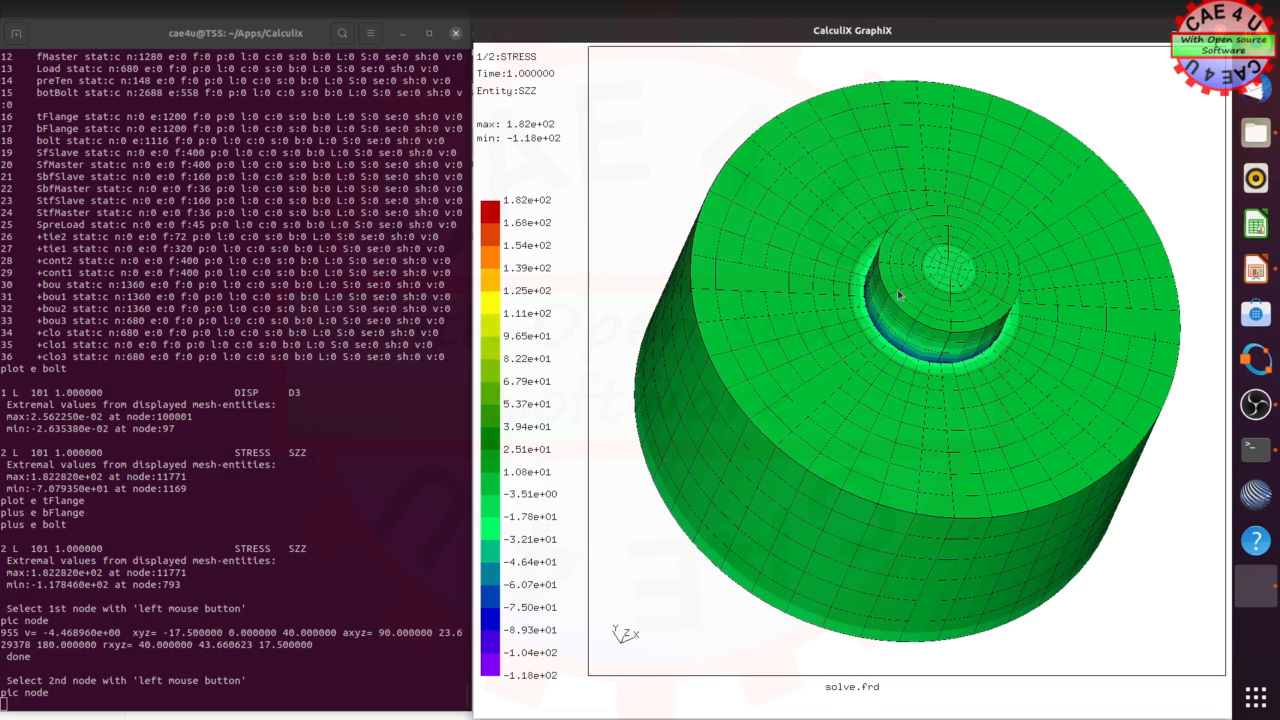
click(899, 294)
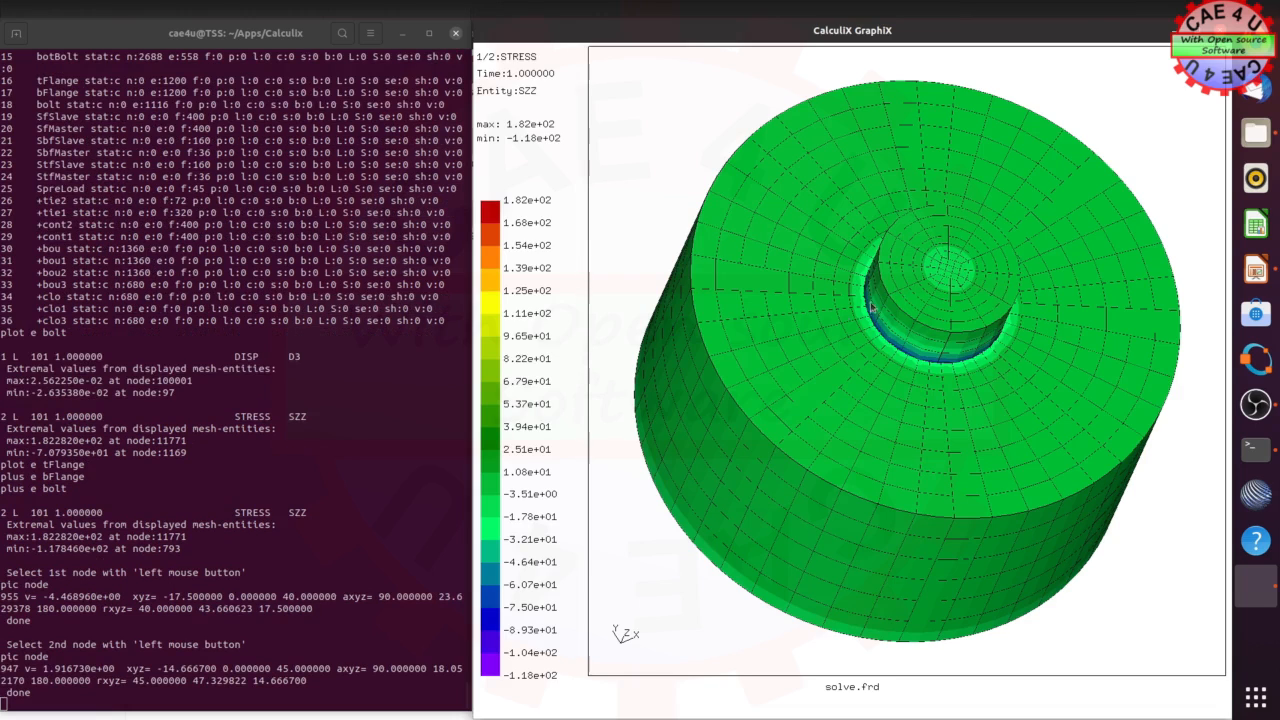
Set the cutting plane's third node at the bolt head, at x -9, y 0, z 45, to create the section.
click(571, 376)
mouse_move(627, 441)
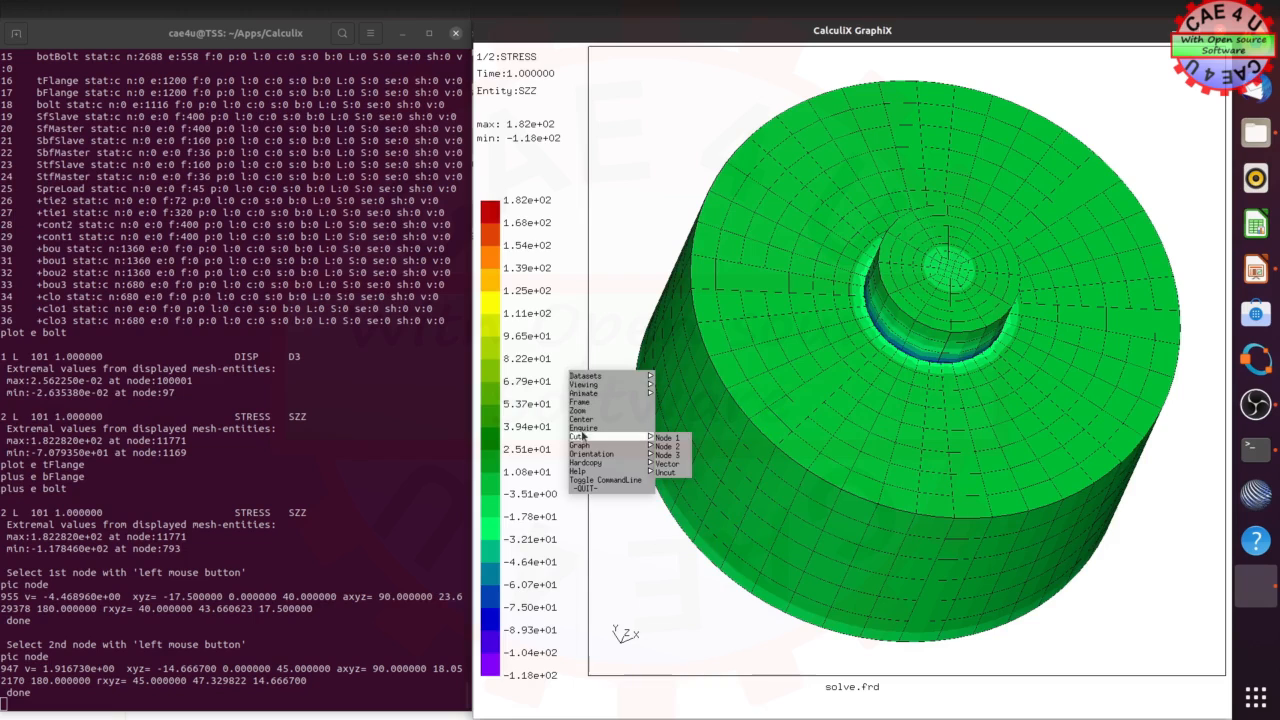
click(667, 455)
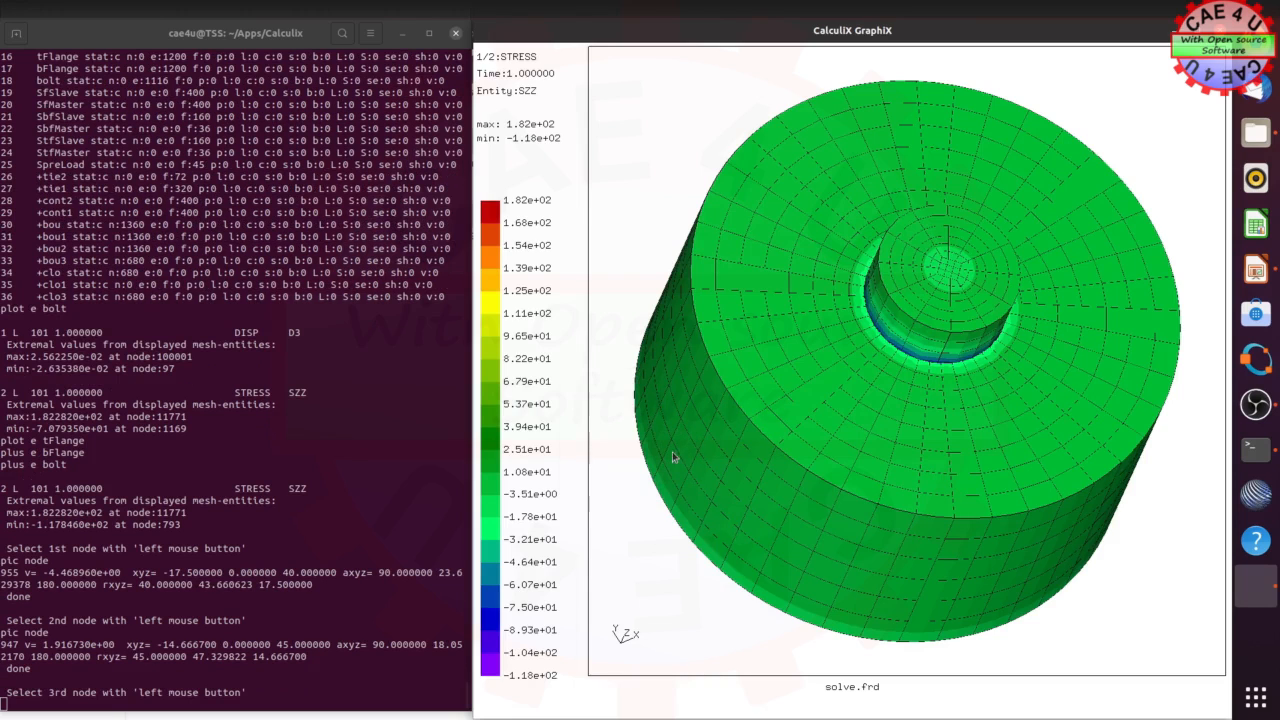
click(919, 287)
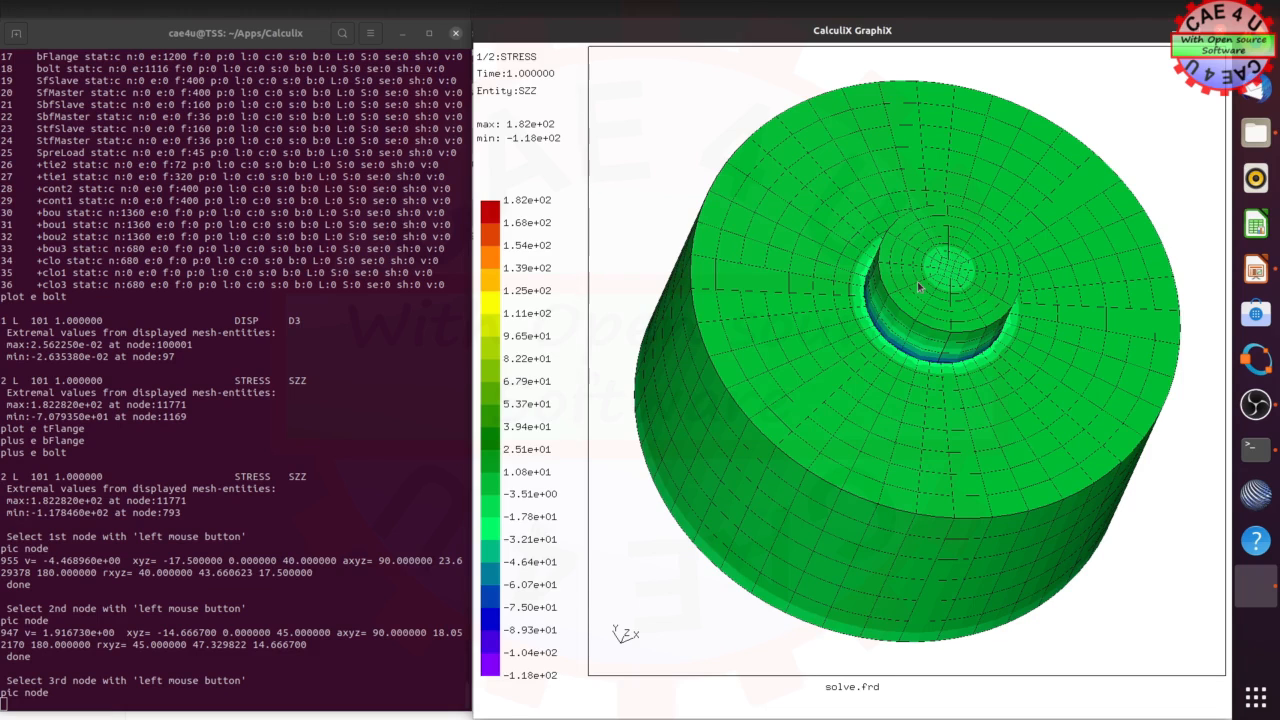
click(918, 287)
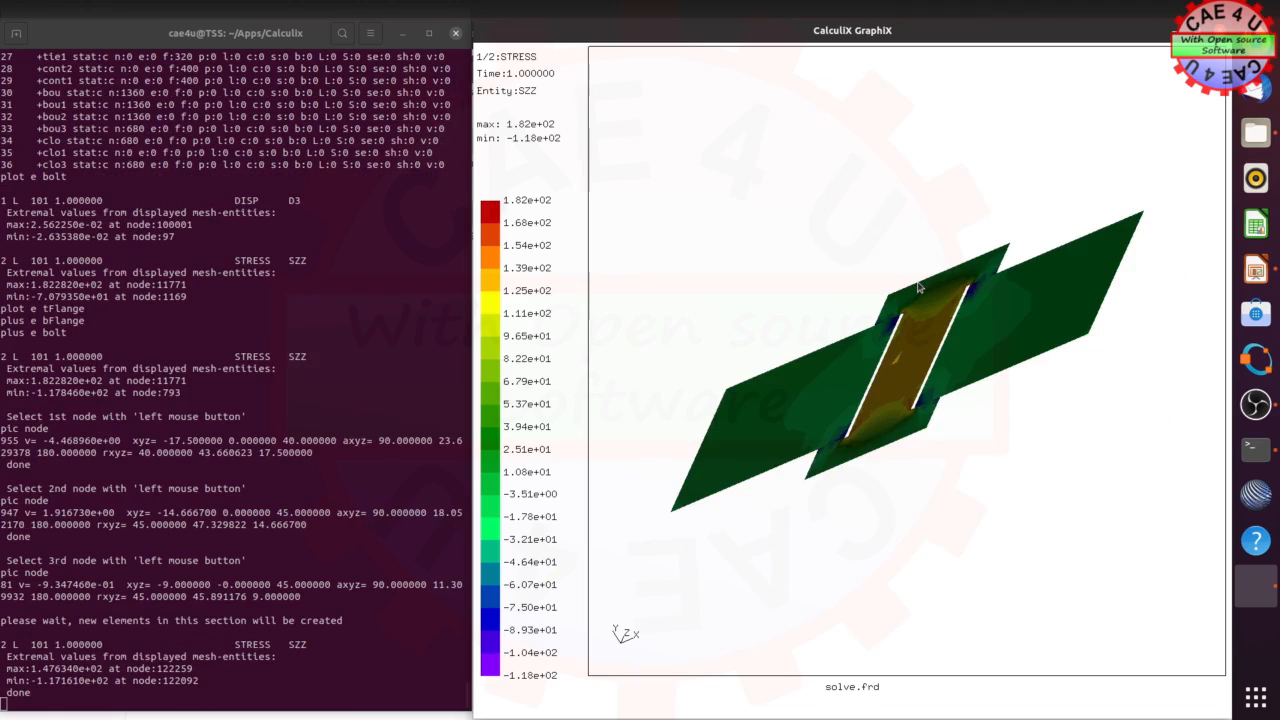
Orient the section to the +y view and turn off shading of the SZZ stress results.
click(561, 356)
mouse_move(587, 428)
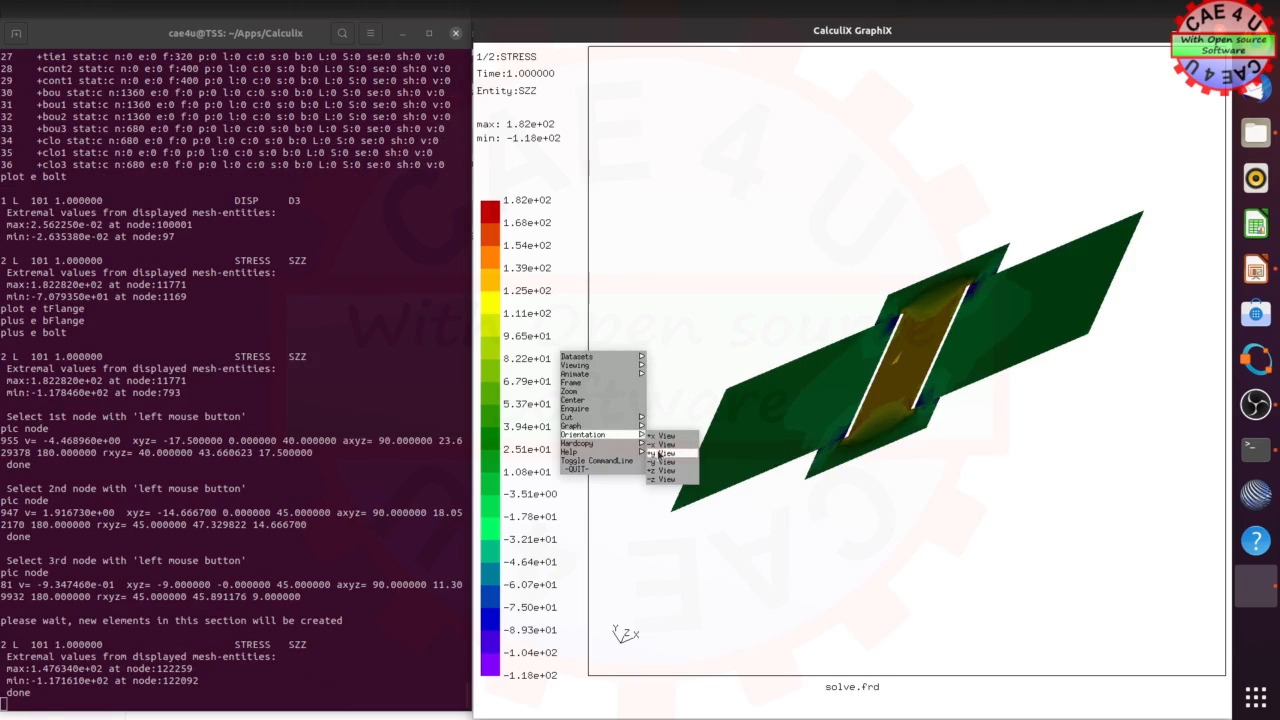
click(659, 454)
click(569, 361)
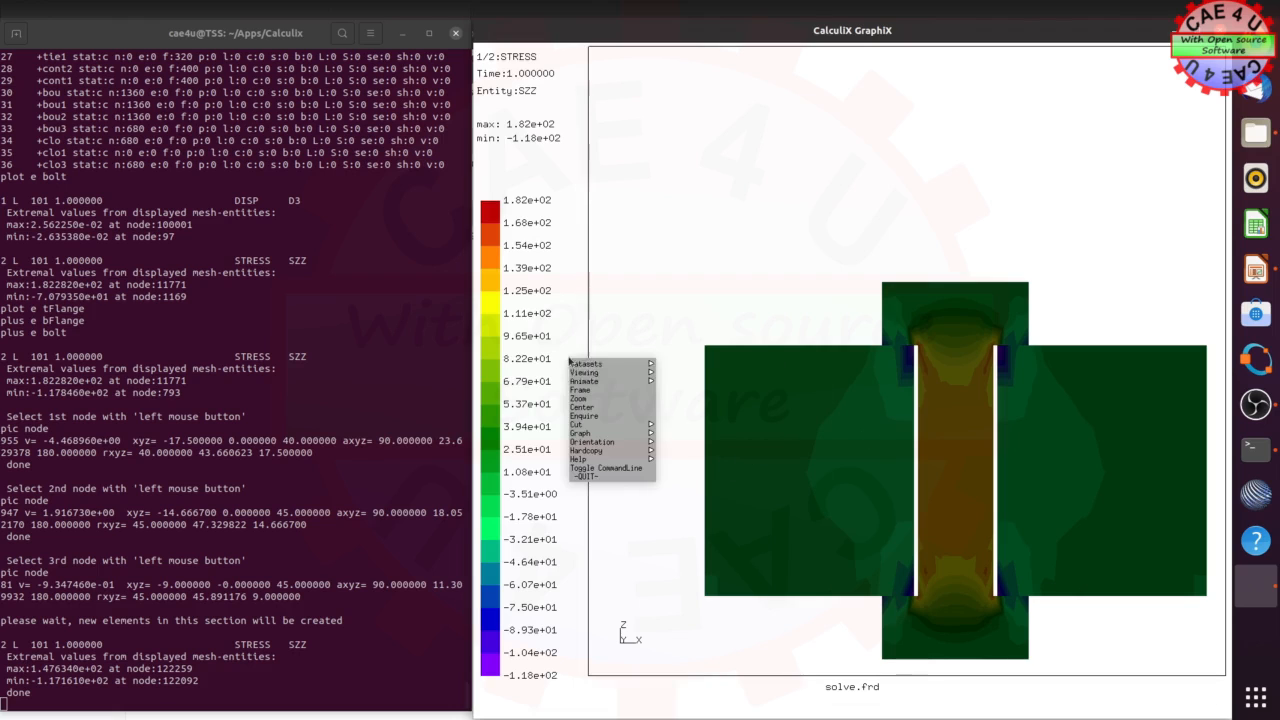
mouse_move(628, 375)
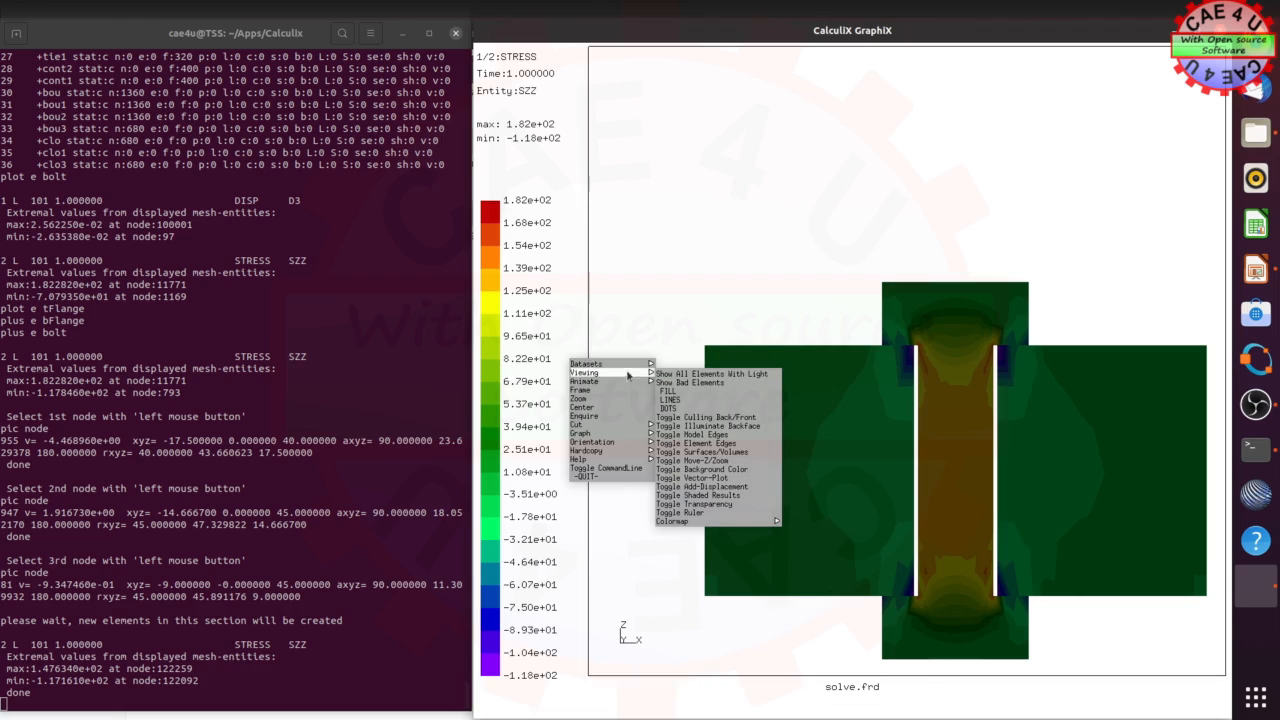
click(721, 496)
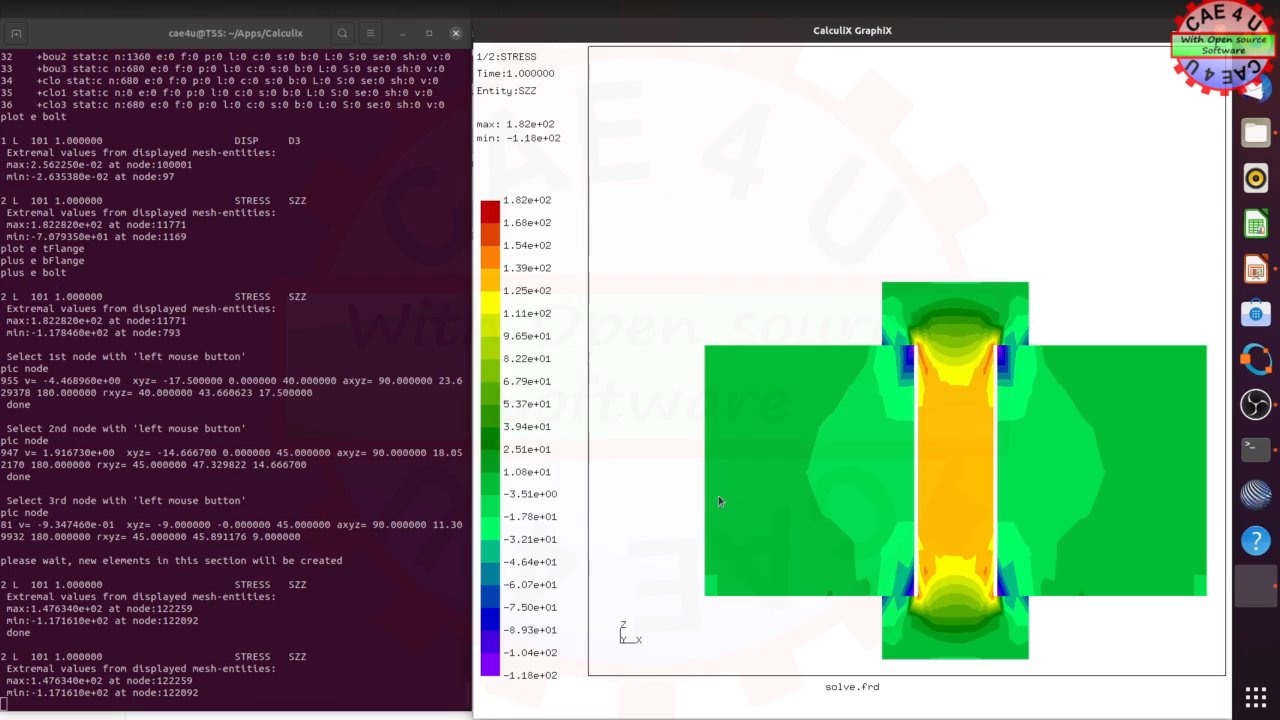
Frame the section in the window and turn on the model edges.
click(566, 266)
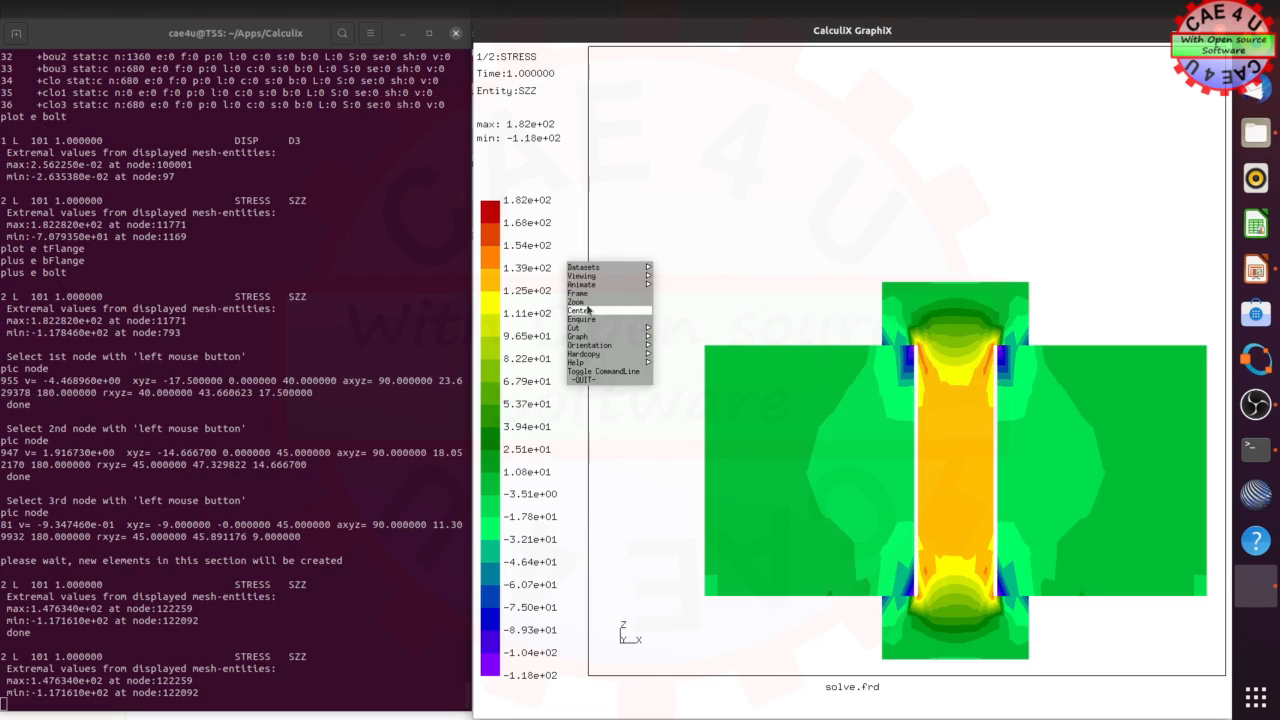
click(590, 295)
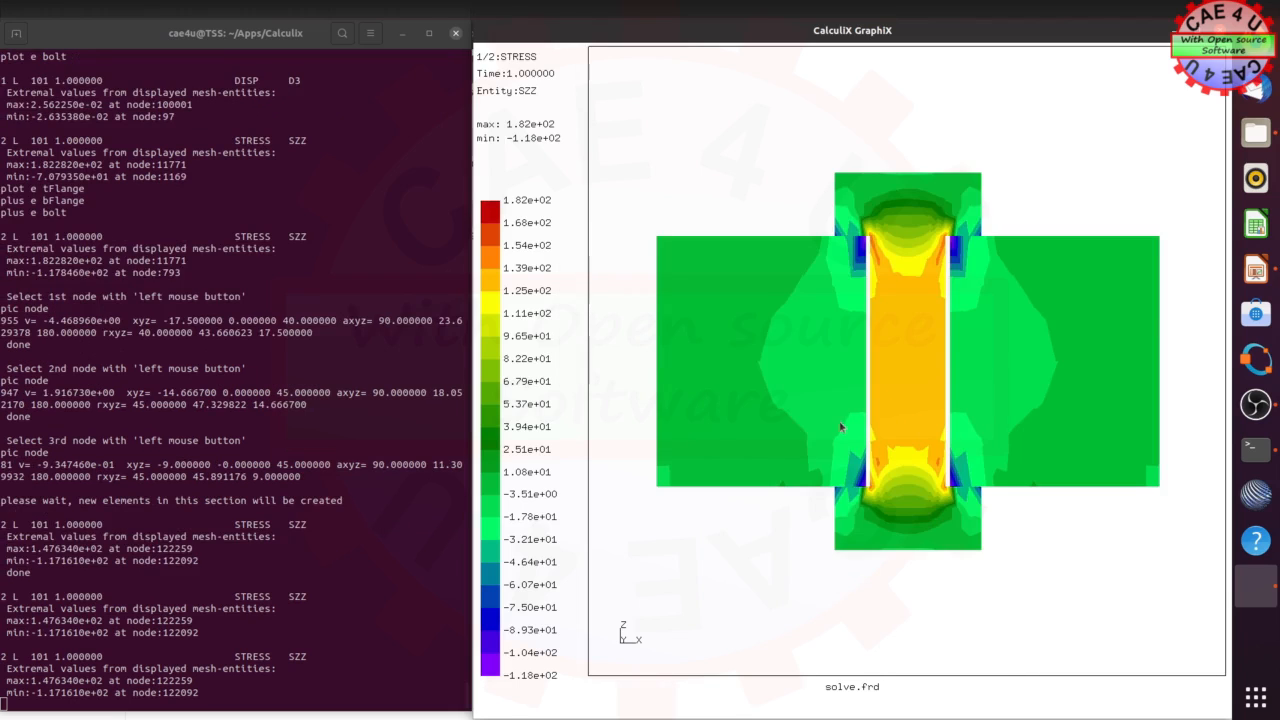
click(567, 288)
mouse_move(580, 299)
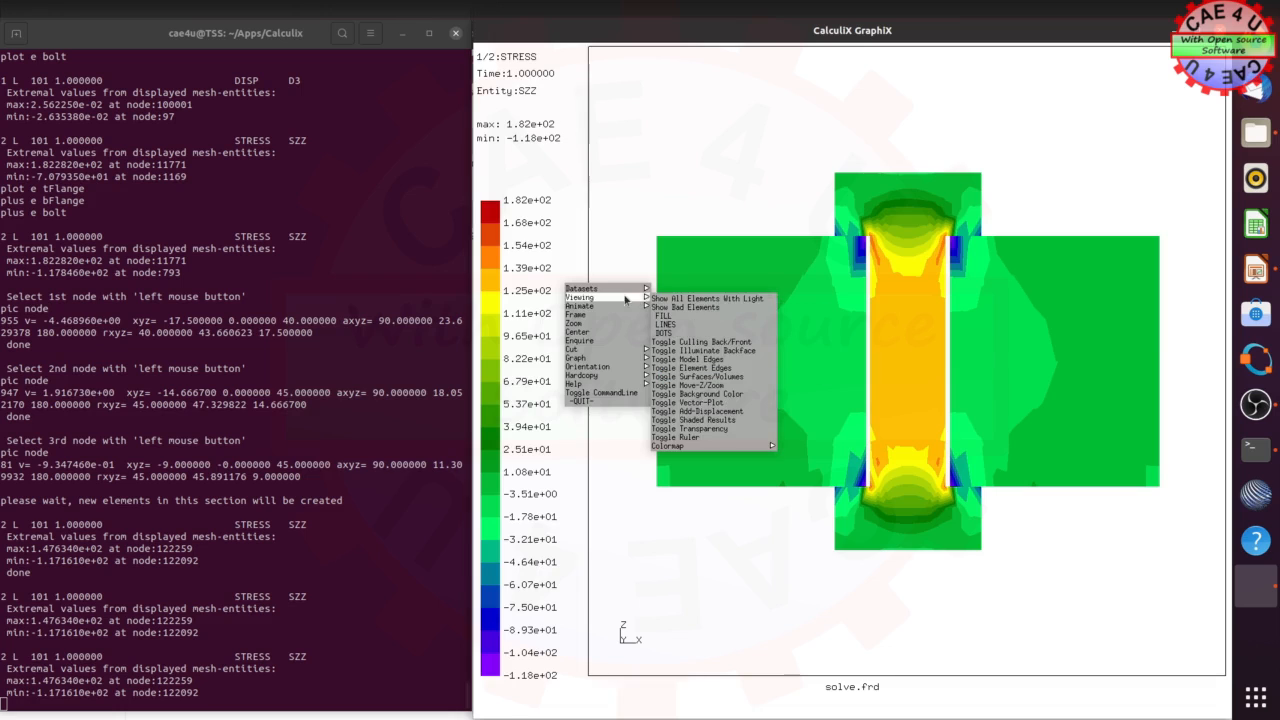
click(708, 360)
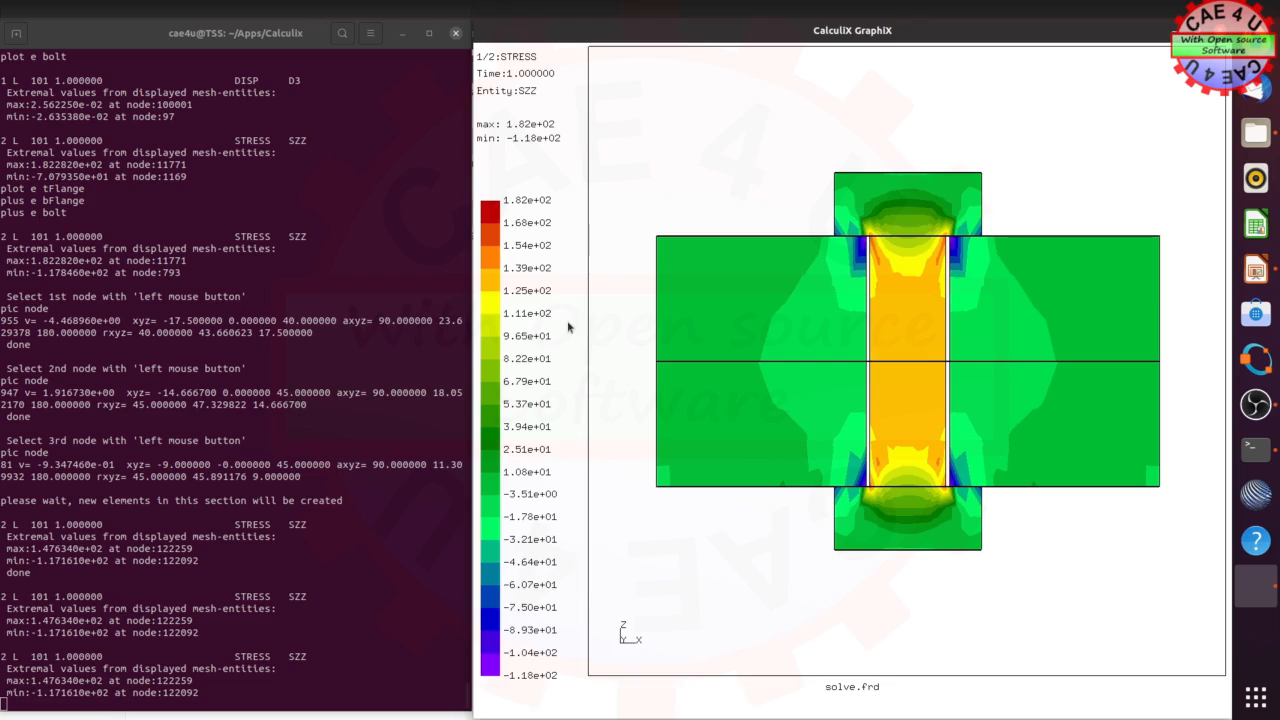
Plot only the tFlange elements and tilt the upper flange to reveal its underside.
text(plot e tFlange)
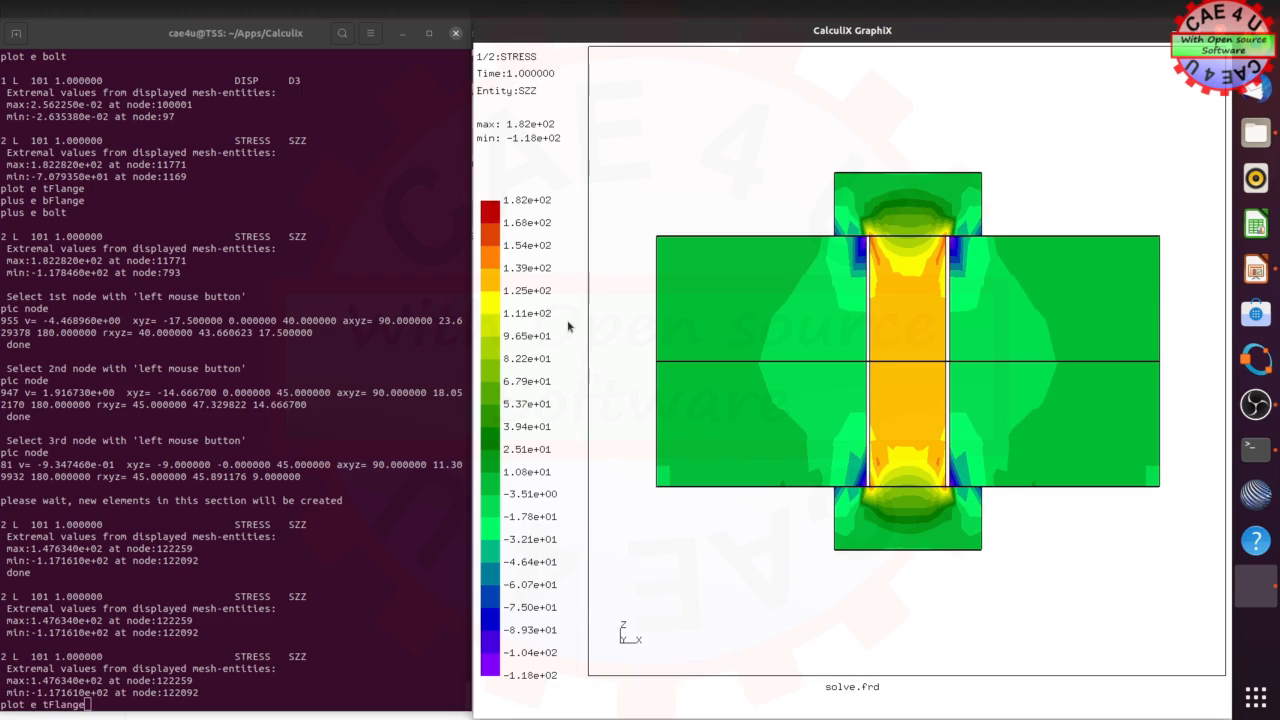
key(Return)
drag(896, 386, 914, 262)
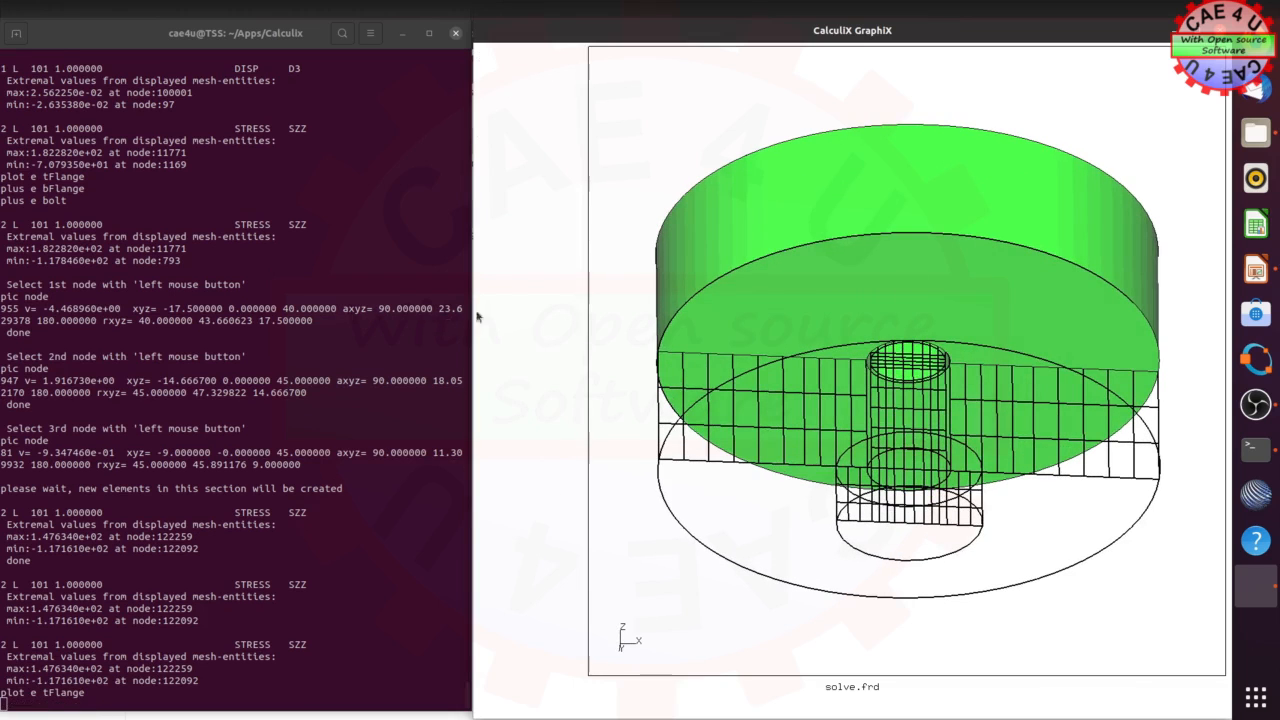
Show the CPRESS contact pressure at time 1.0 on the upper flange.
click(506, 287)
mouse_move(515, 290)
mouse_move(638, 294)
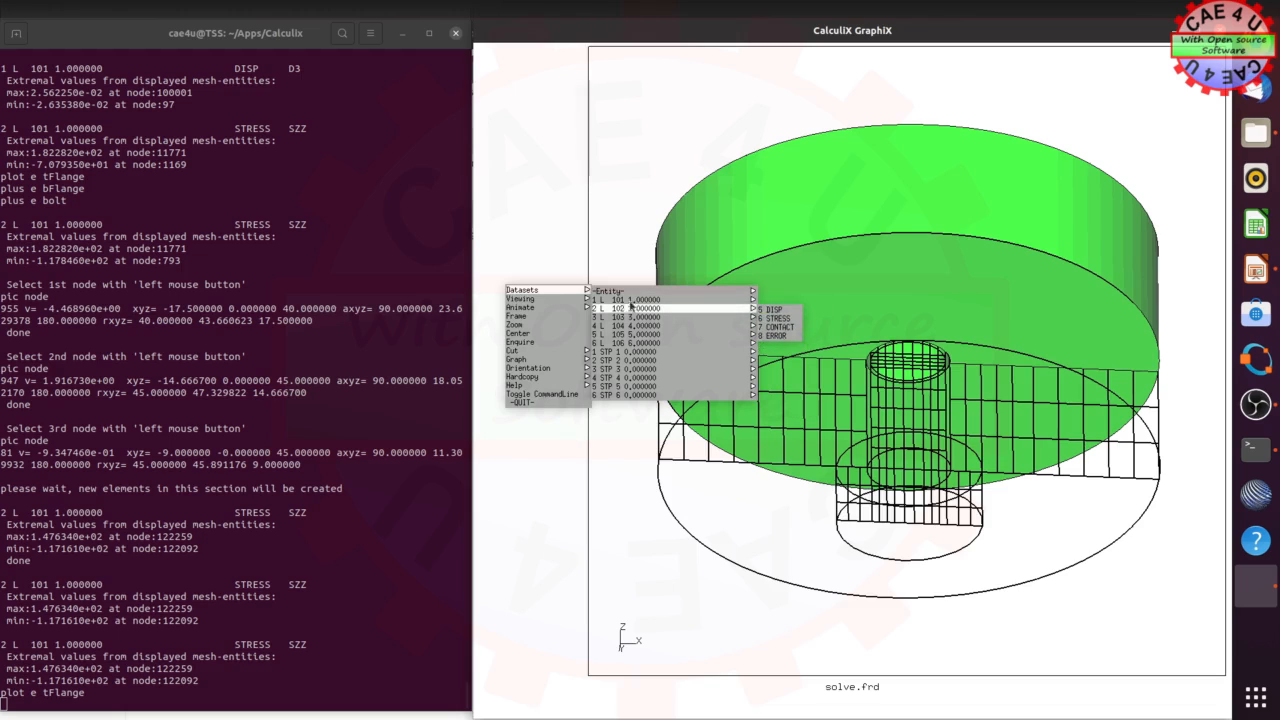
click(779, 318)
click(540, 285)
mouse_move(560, 285)
mouse_move(740, 285)
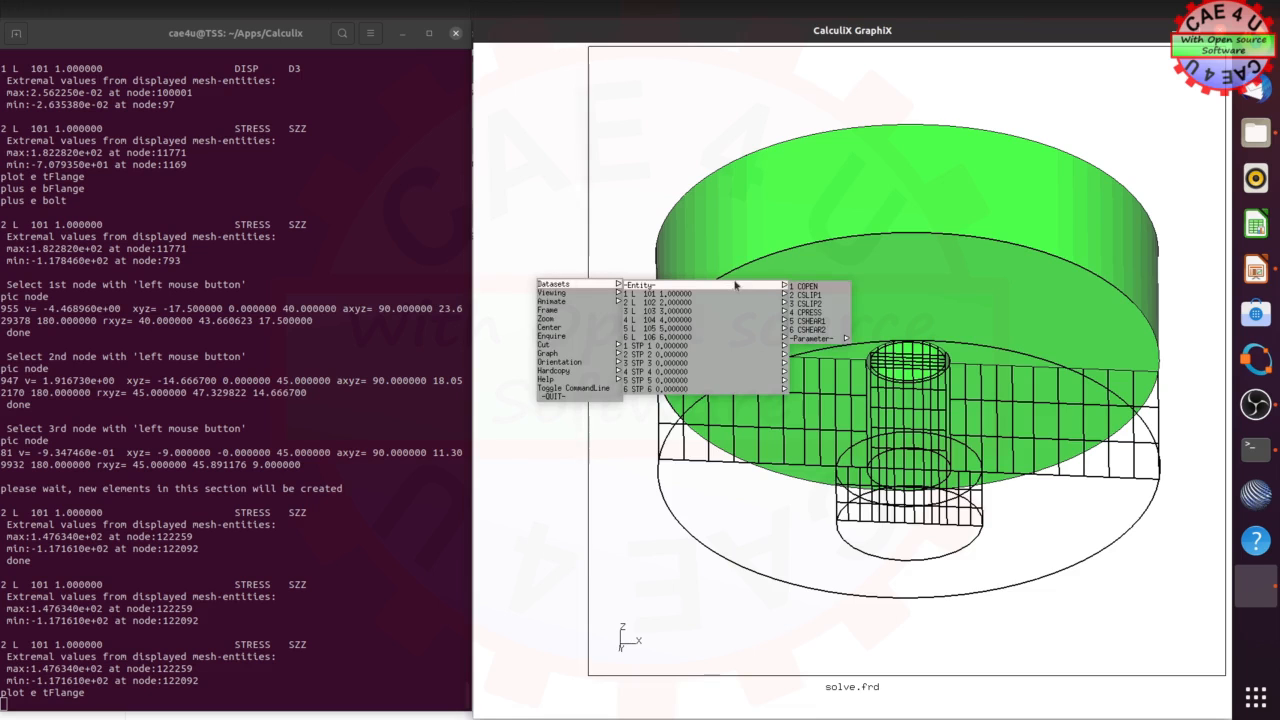
click(820, 317)
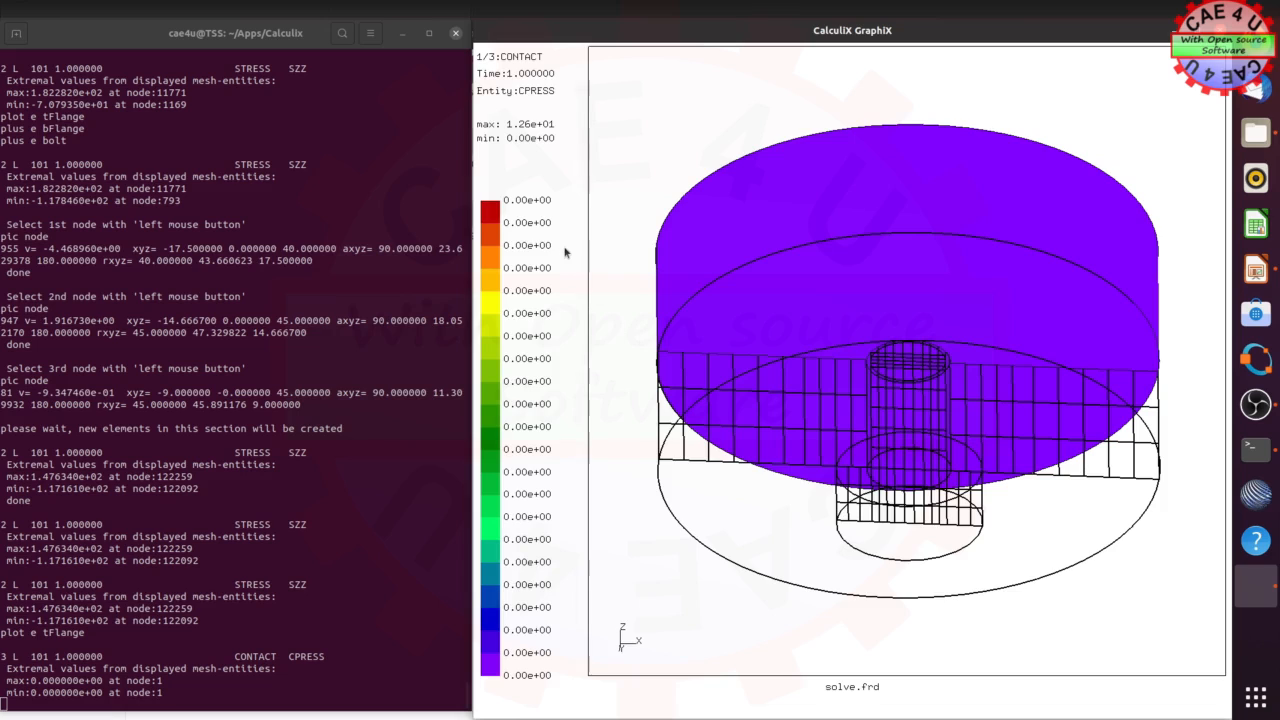
Plot only bFlange with the CPRESS contact pressure at time 1.0 and rotate it to show its upper face.
text(plot e bFlange)
key(Return)
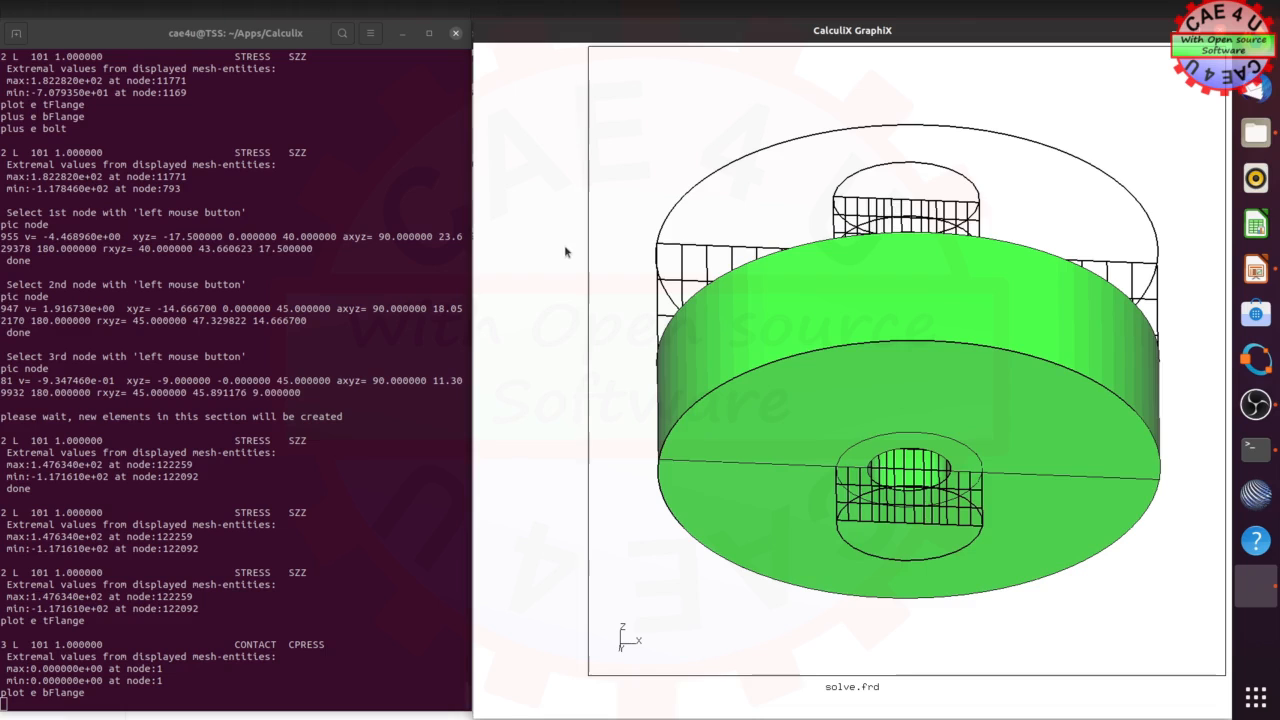
click(531, 263)
mouse_move(546, 273)
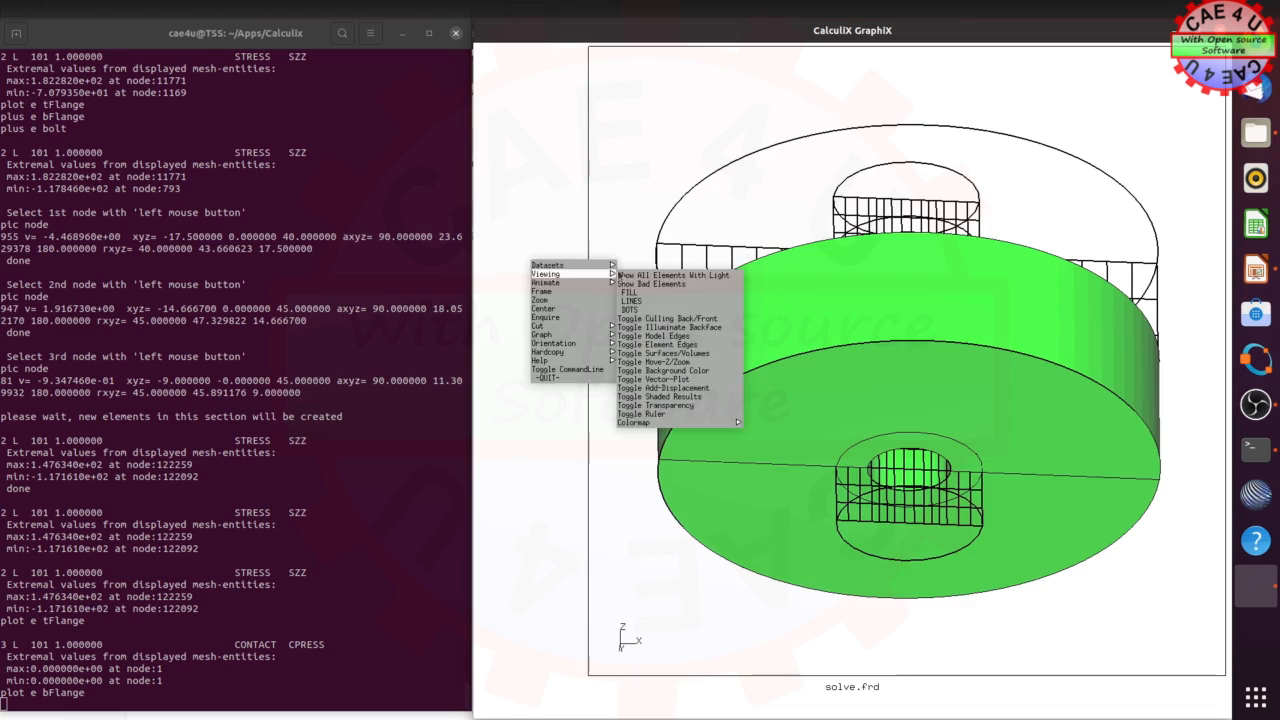
mouse_move(590, 265)
mouse_move(743, 267)
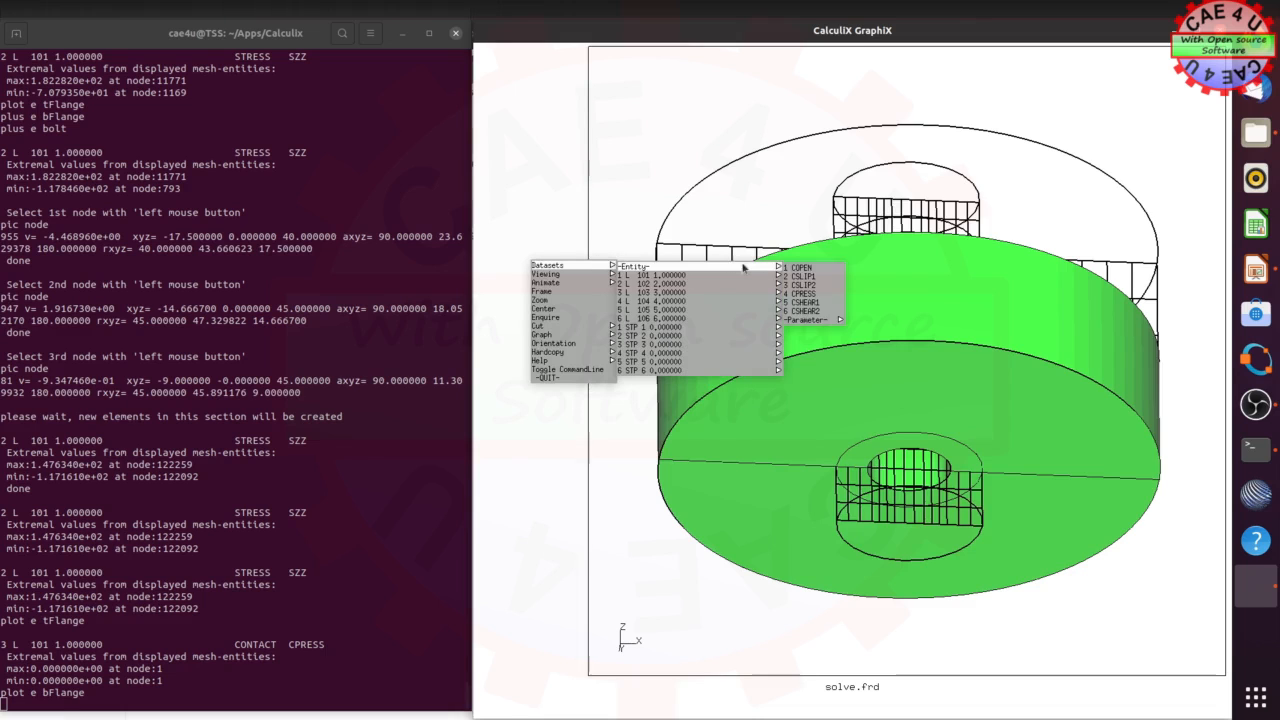
click(800, 293)
drag(962, 261, 955, 578)
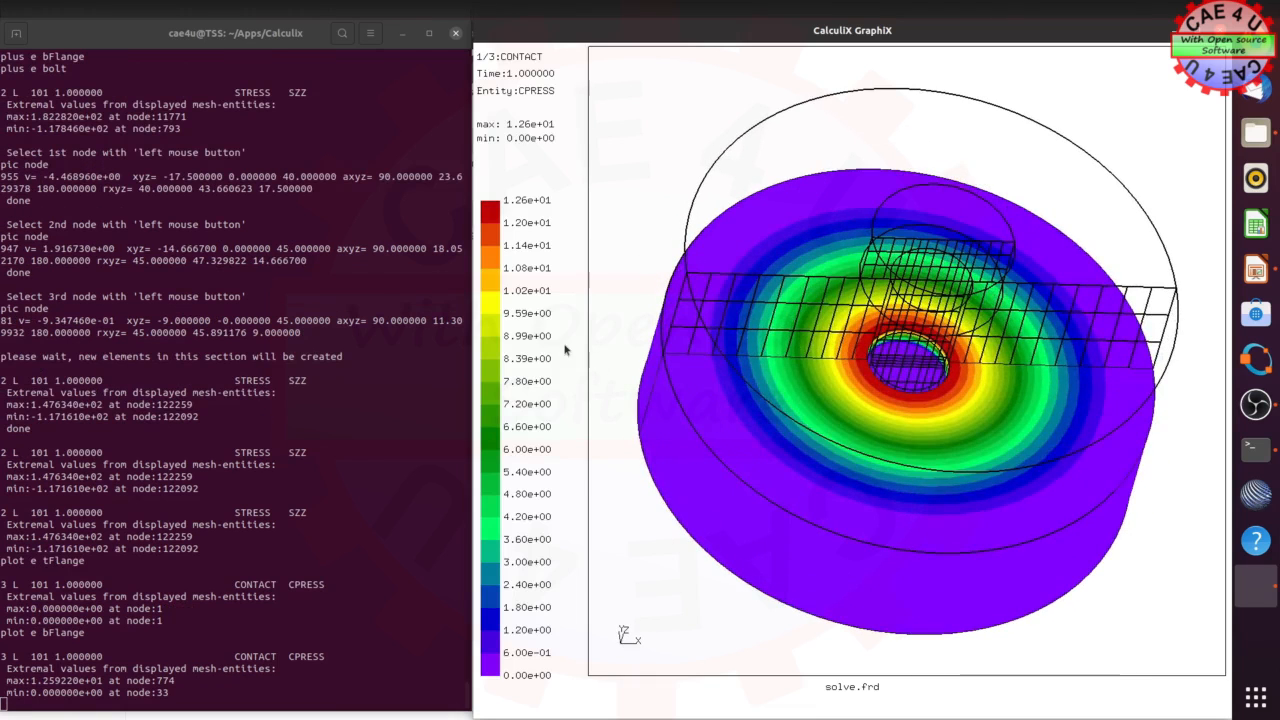
Remove the section cut from the model.
click(565, 349)
mouse_move(595, 411)
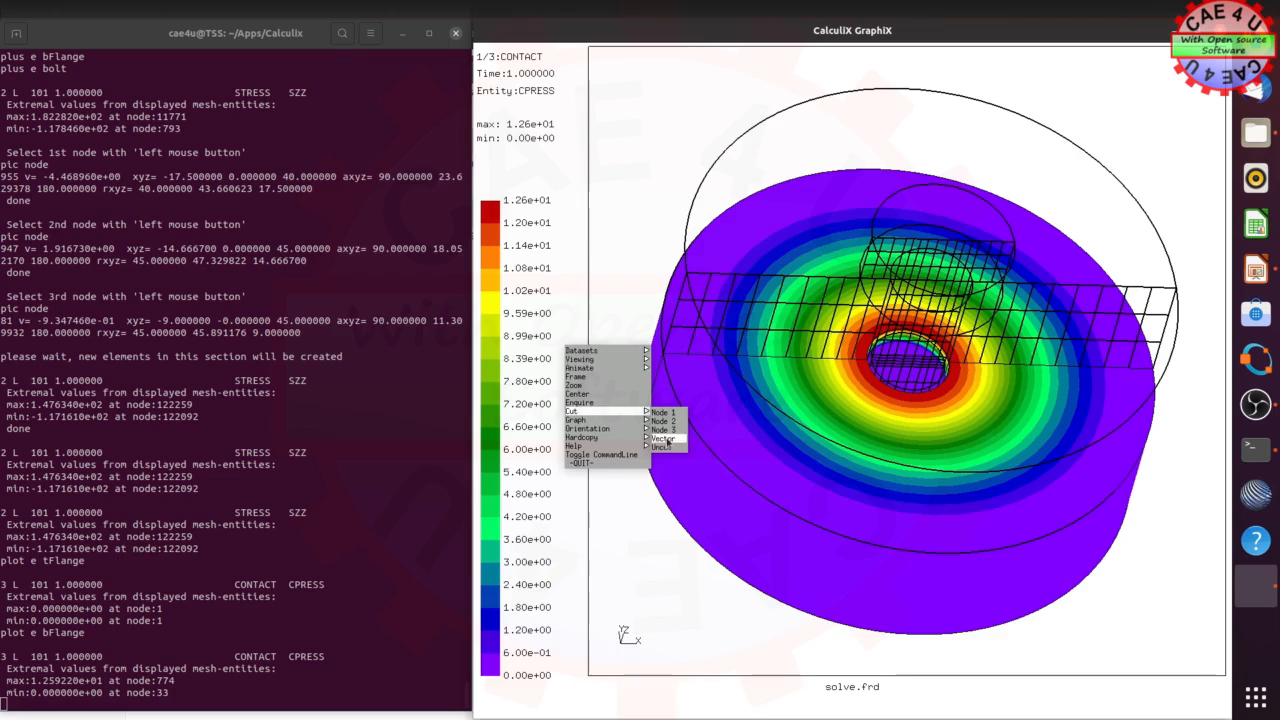
click(666, 447)
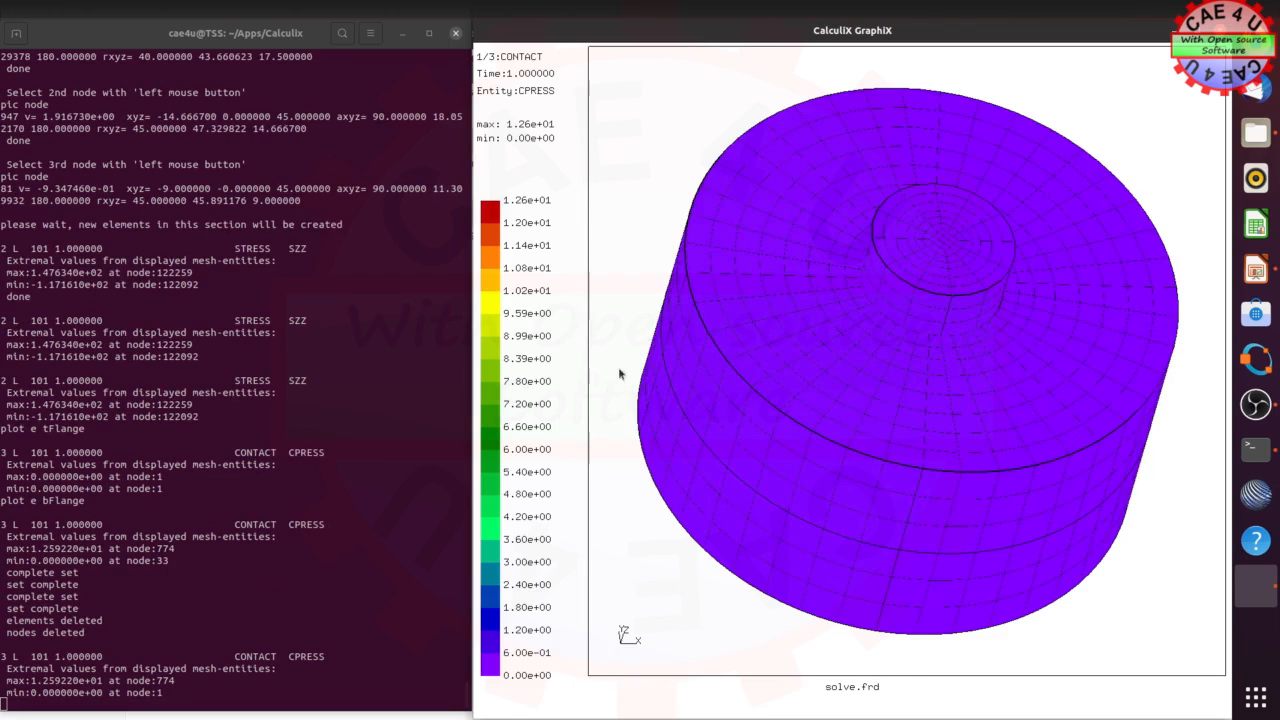
Plot the uncut upper flange's tFlange elements on their own.
text(plot e tflange)
key(Return)
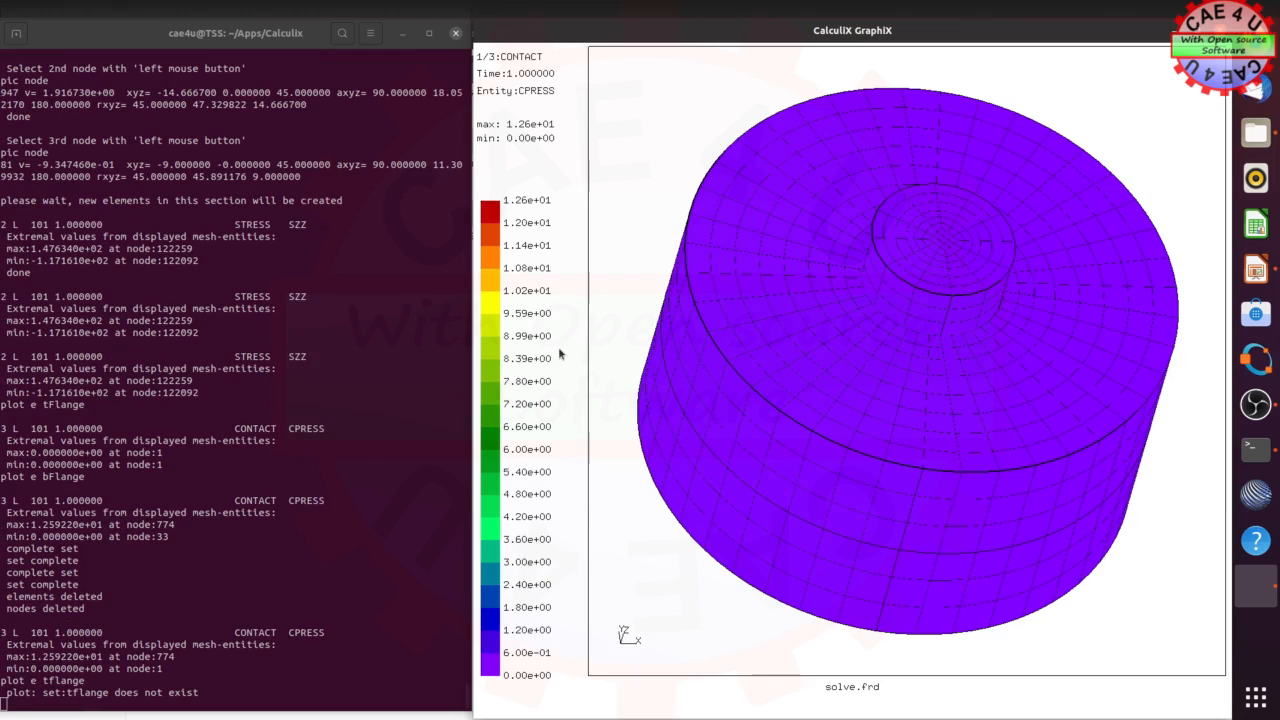
text(plot e tFlange)
key(Return)
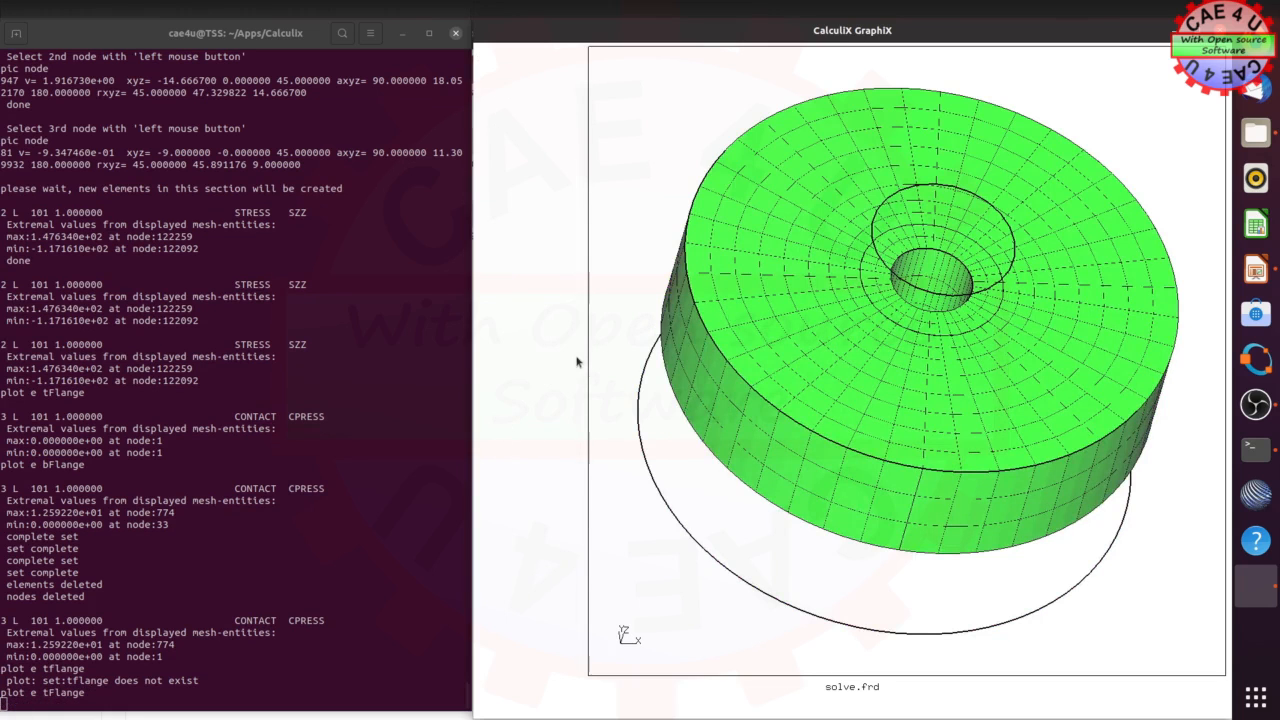
Plot the uncut bFlange elements with CPRESS contact pressure at time 1.0 and tilt them to show the contact face.
text(pl)
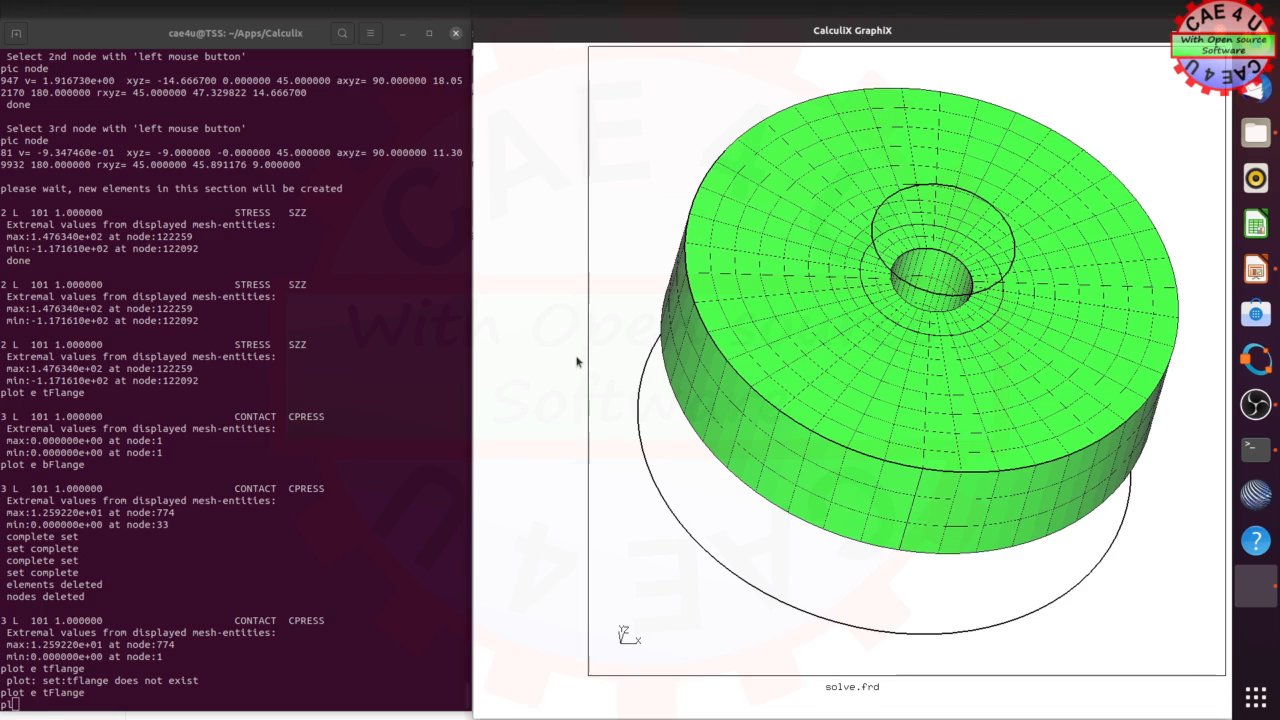
text(ot e bFlange)
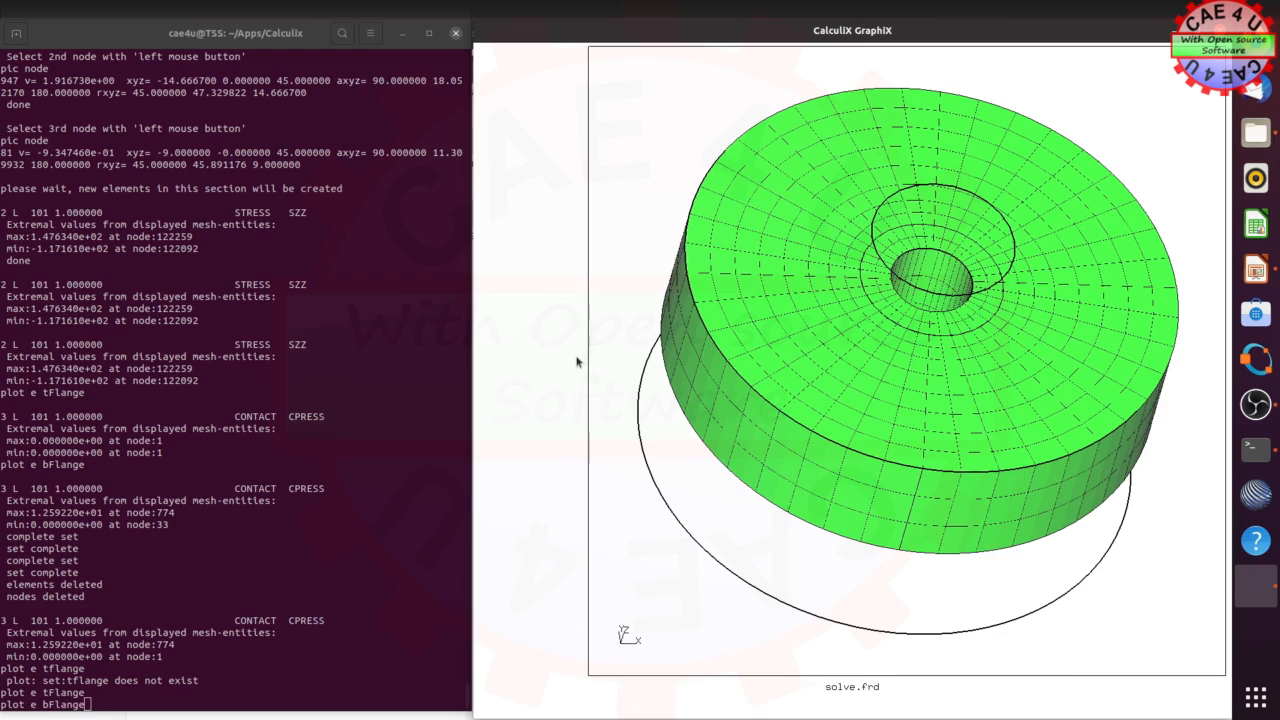
key(Return)
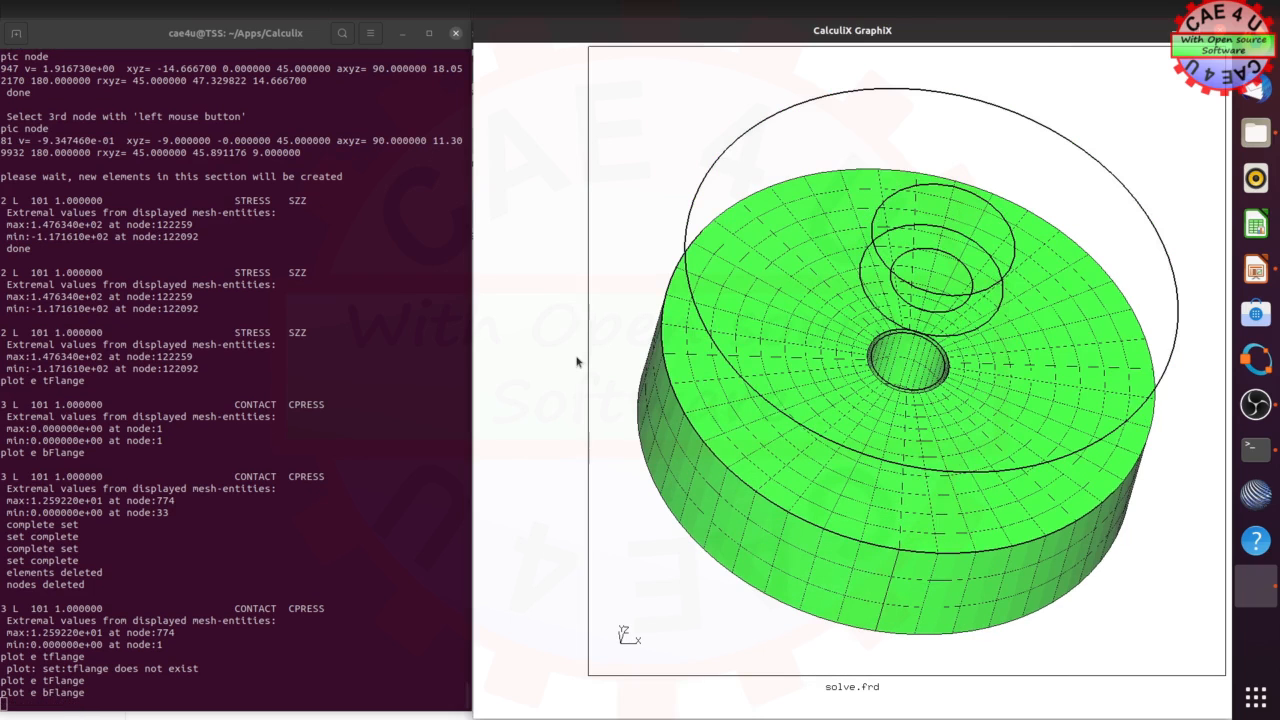
click(528, 332)
mouse_move(542, 333)
mouse_move(664, 337)
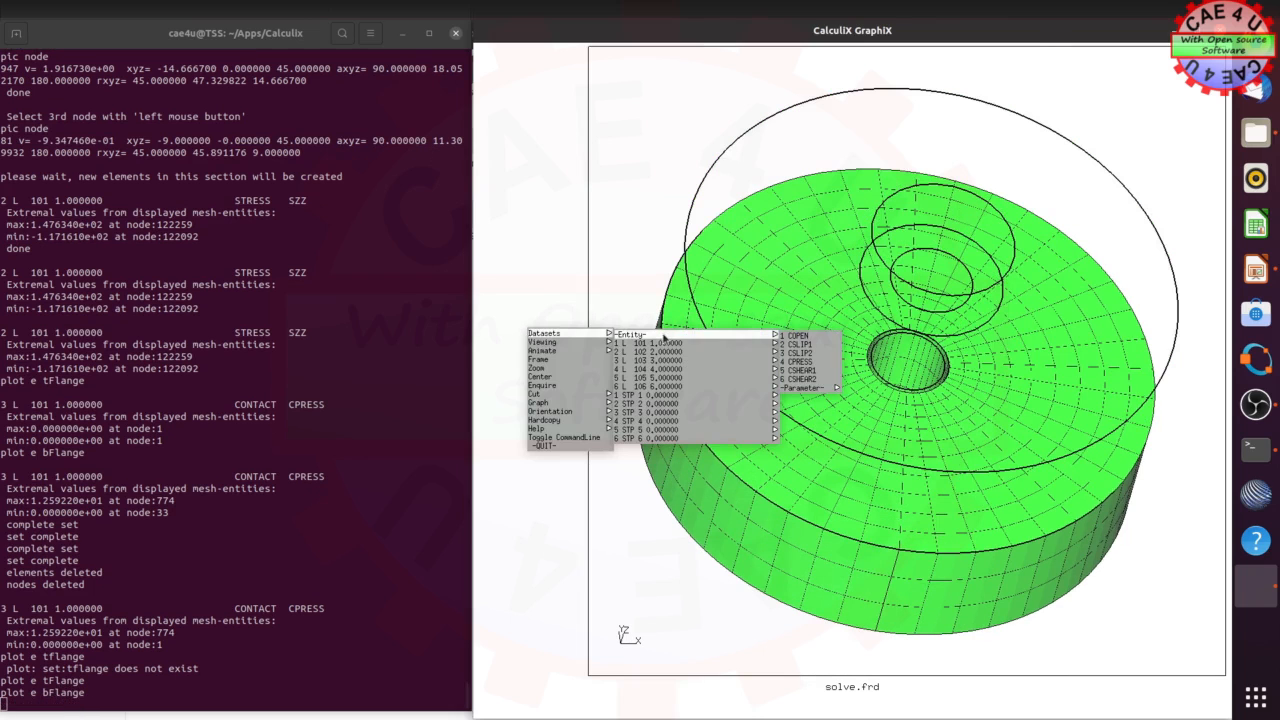
click(808, 361)
drag(998, 285, 969, 323)
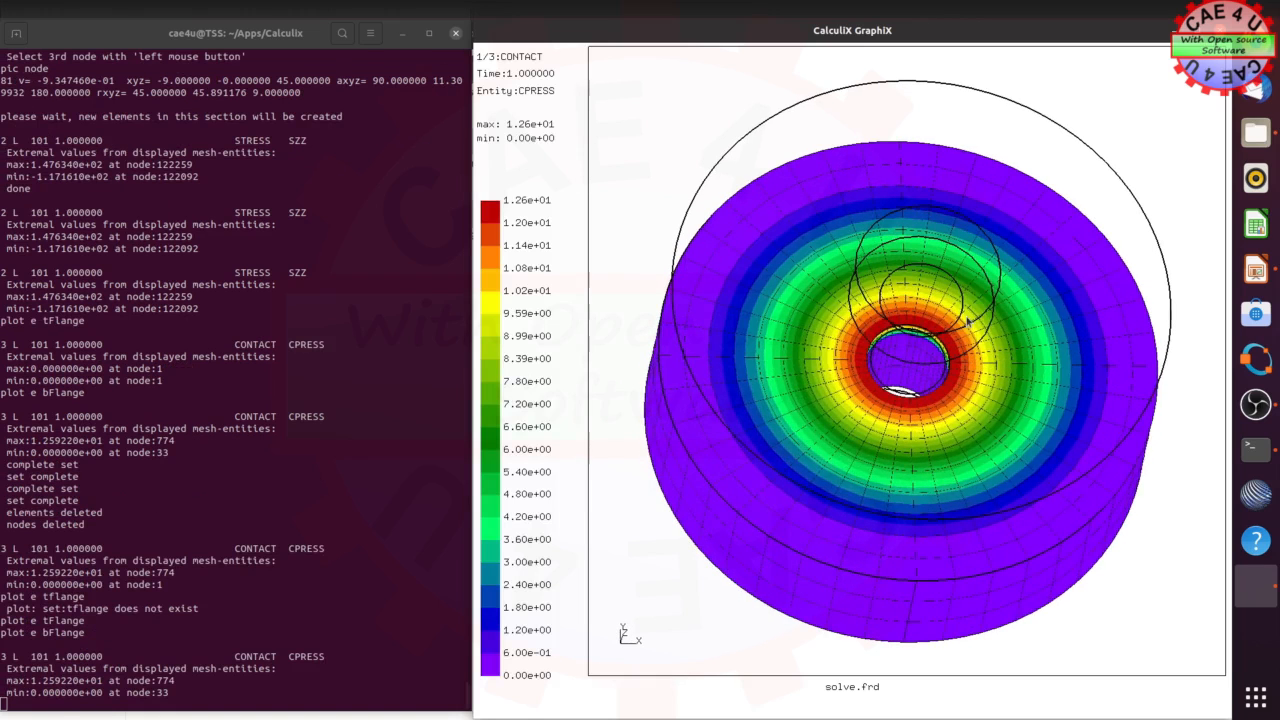
Turn off the model edges and turn the lower flange's contact face toward the viewer.
click(564, 287)
mouse_move(632, 293)
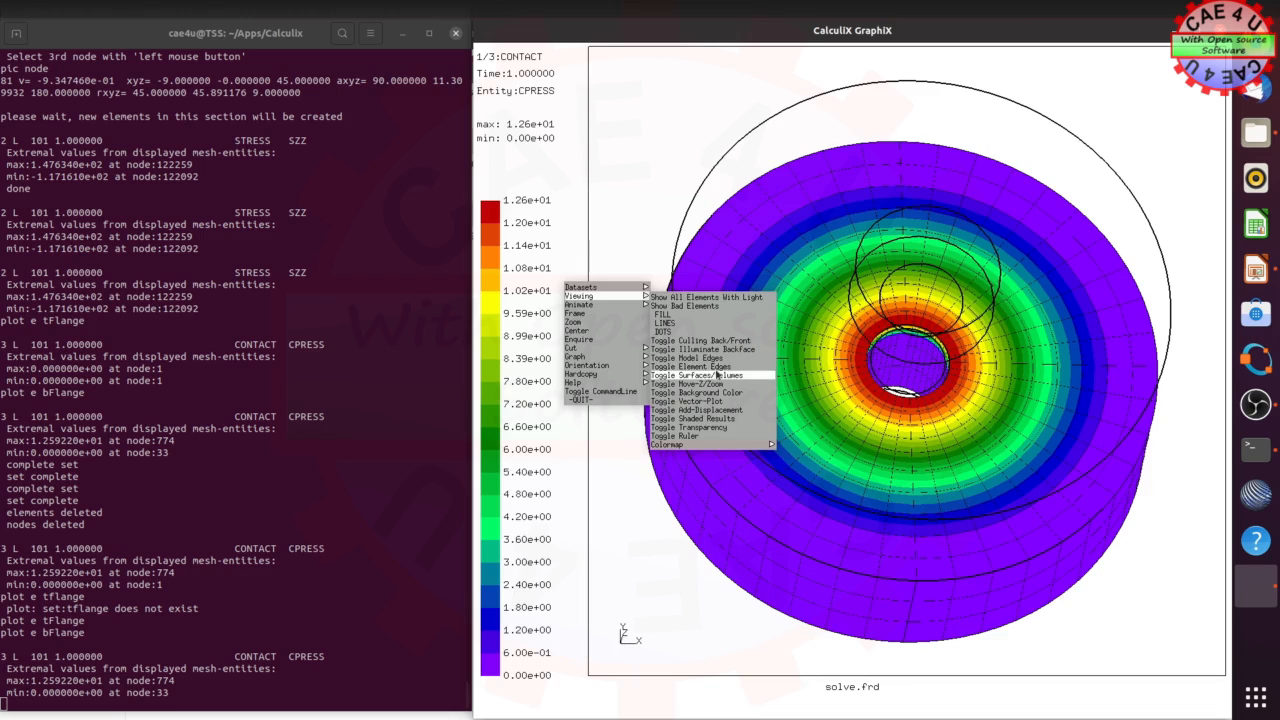
click(716, 367)
drag(928, 344, 898, 363)
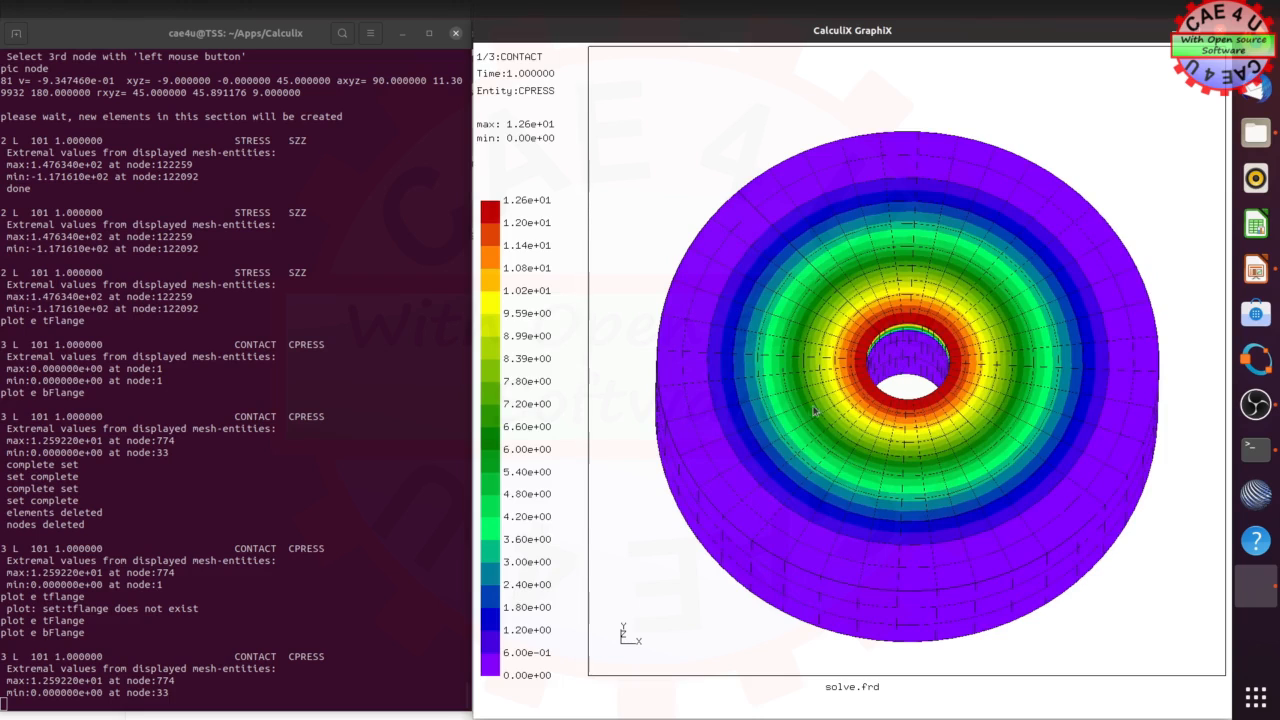
Plot the CPRESS contact pressure of the CONTACT dataset at time 6.0 on the lower flange.
click(563, 283)
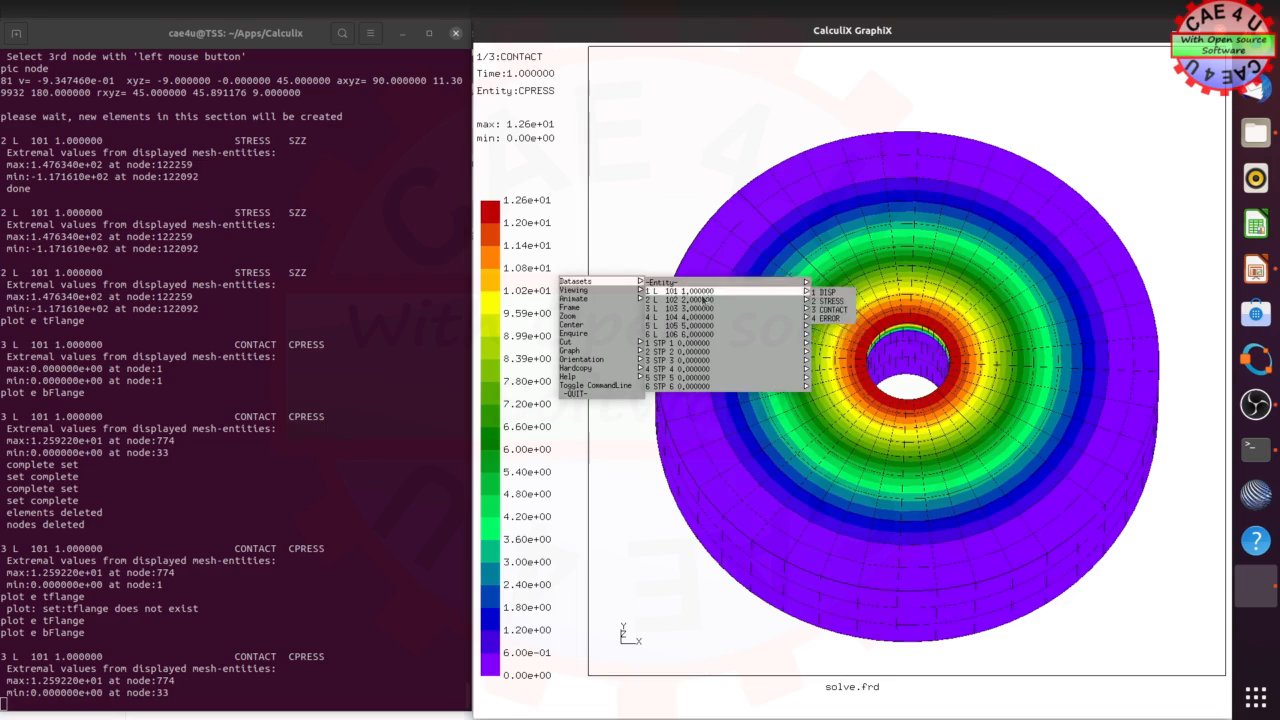
mouse_move(708, 335)
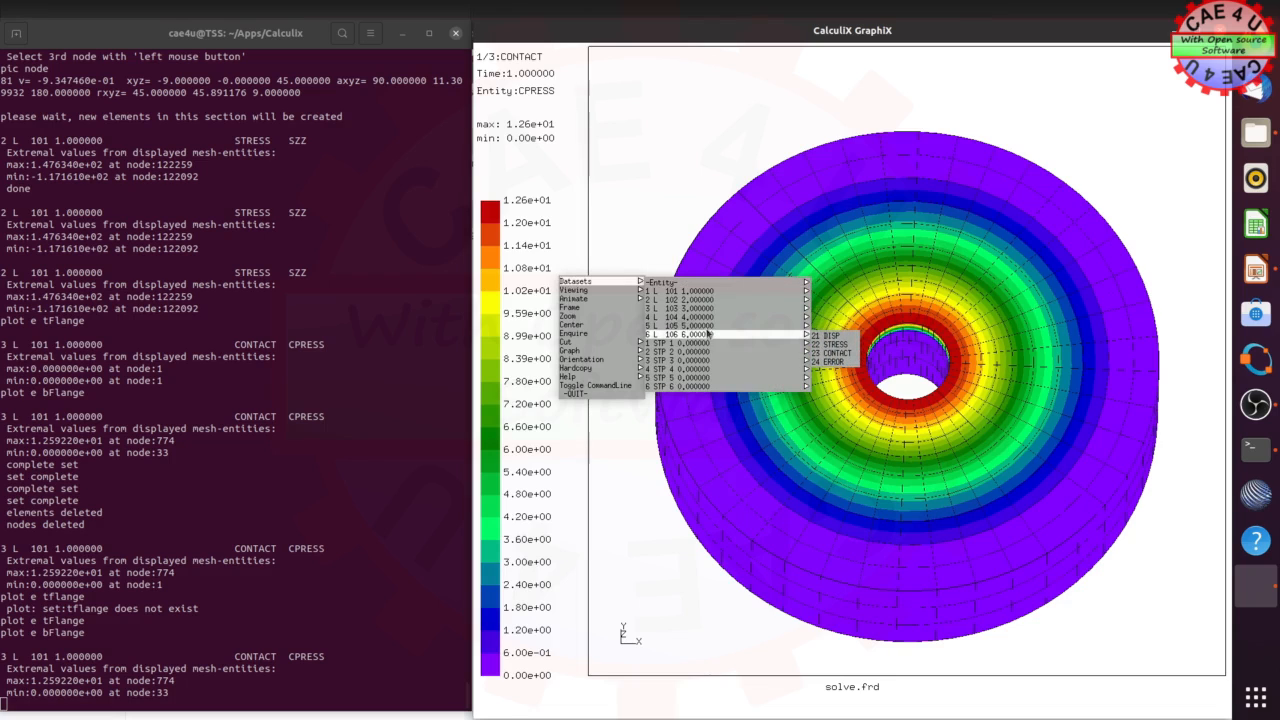
click(846, 355)
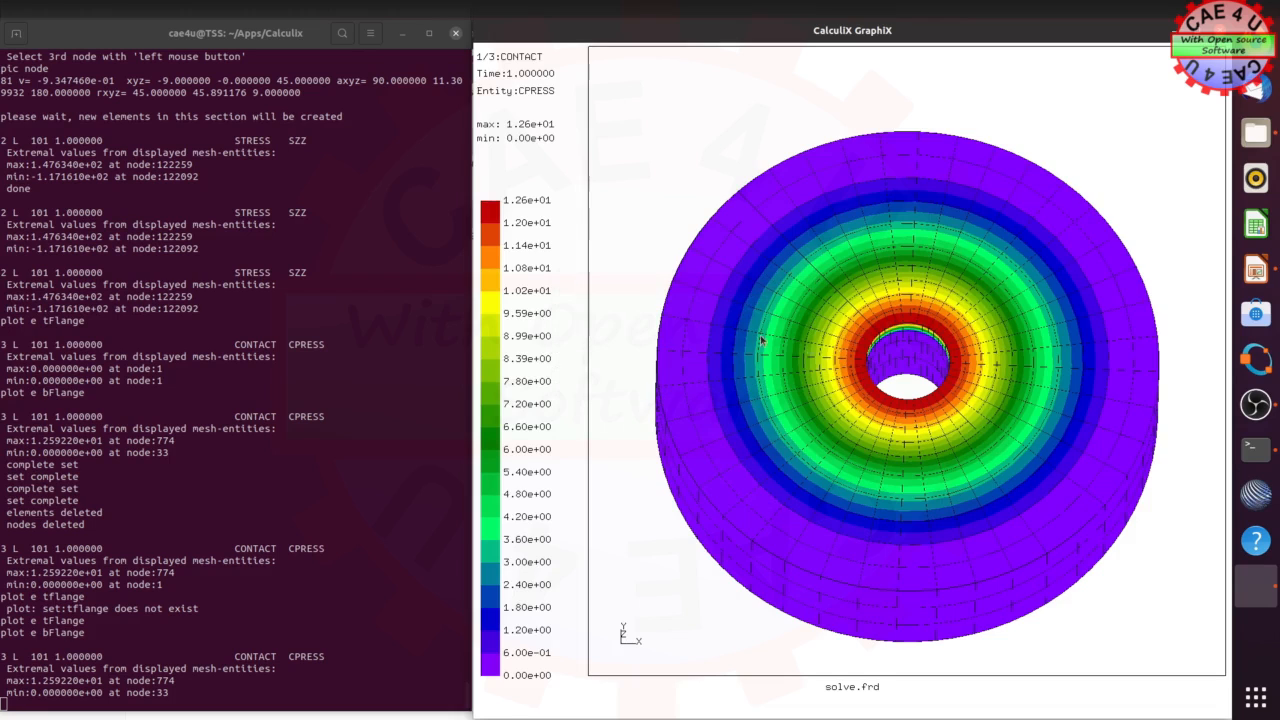
click(566, 288)
mouse_move(812, 290)
click(838, 317)
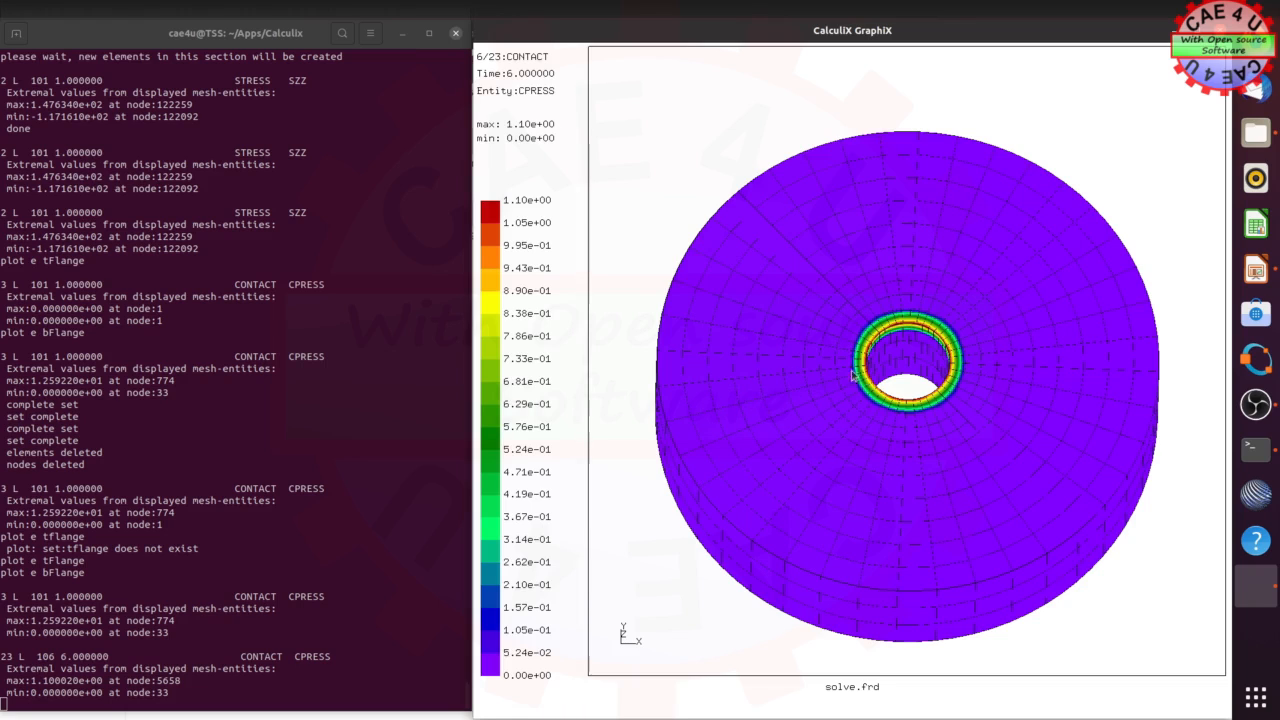
Start an animation of the lower flange's CPRESS result at time 6.0.
click(556, 263)
mouse_move(575, 278)
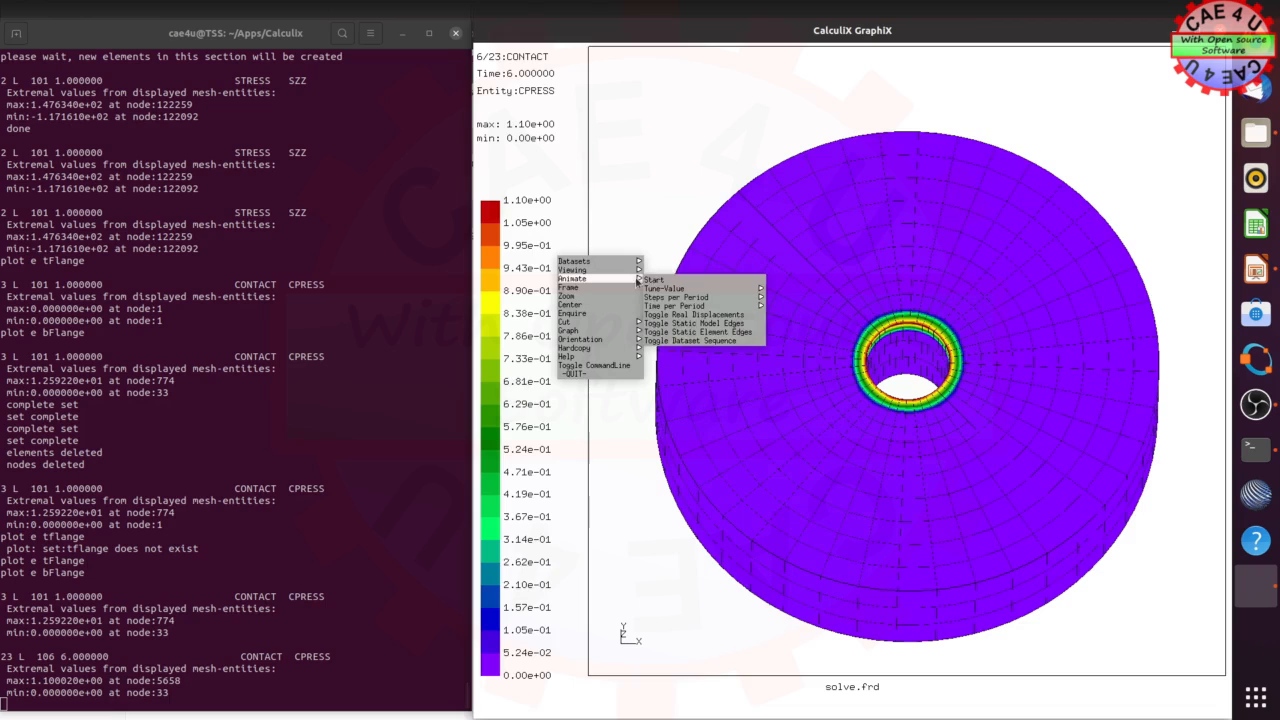
click(661, 282)
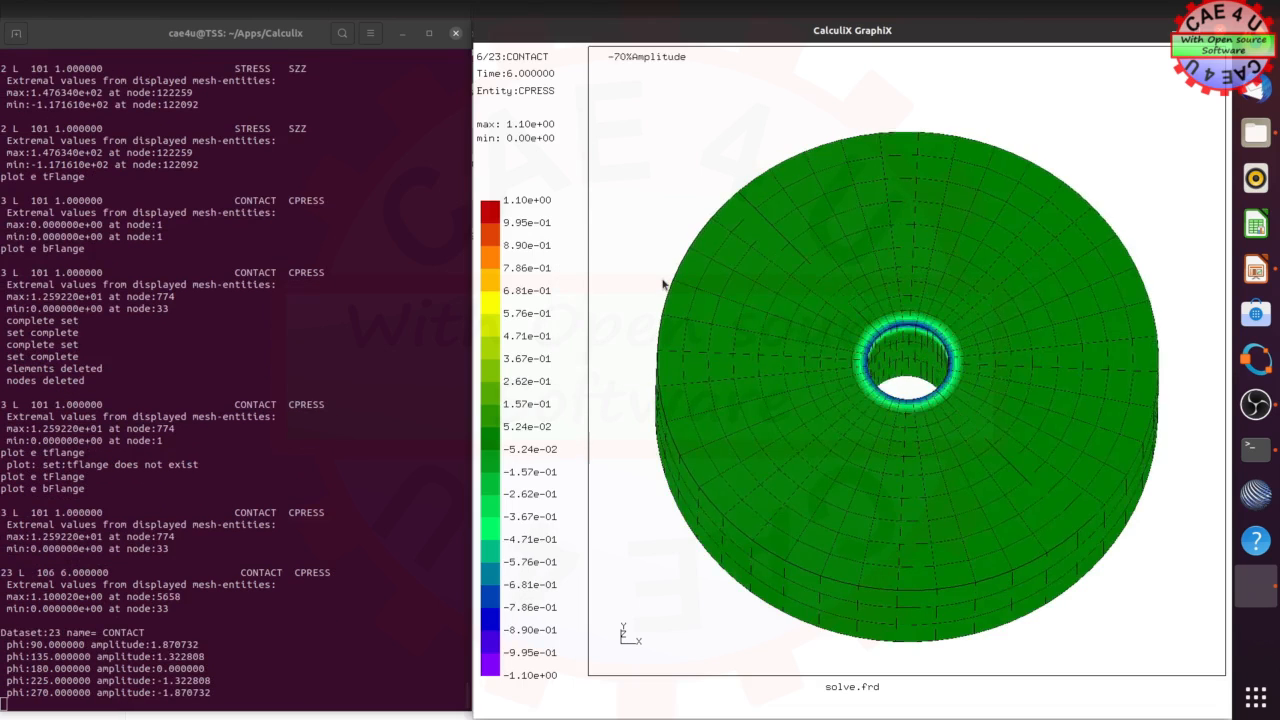
Switch the animation to run through a sequence of datasets.
click(572, 290)
mouse_move(572, 290)
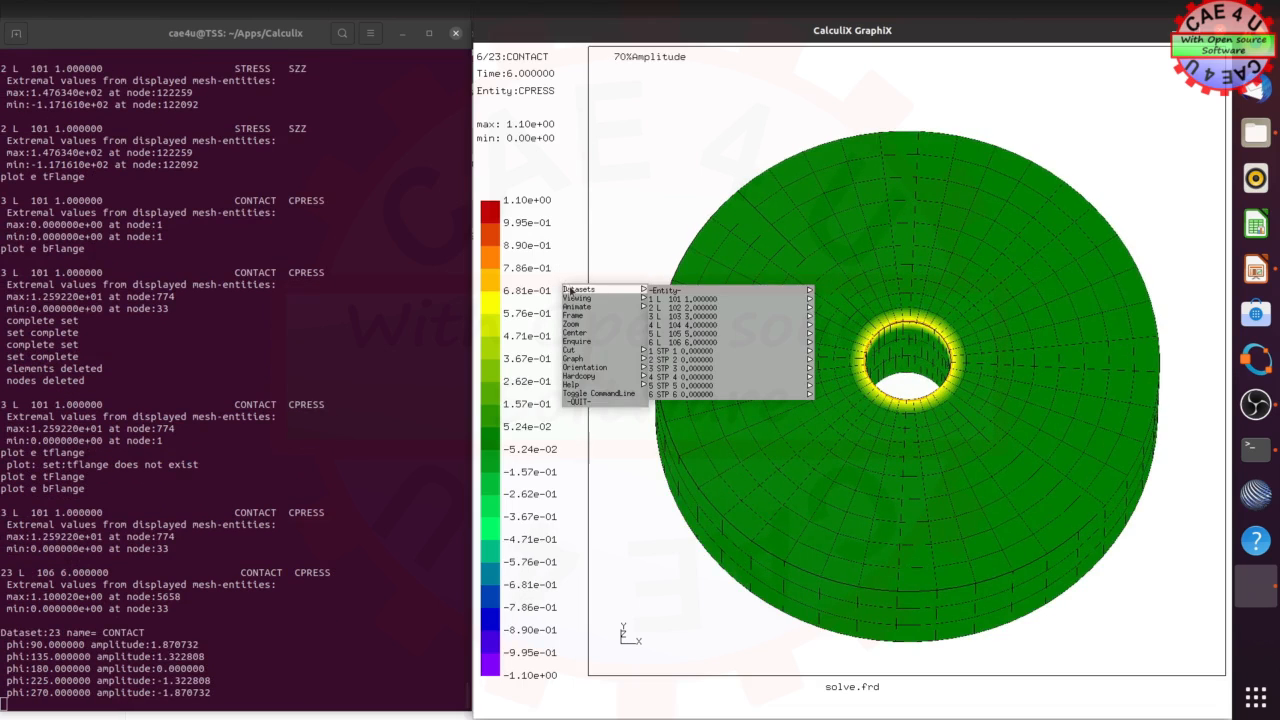
mouse_move(580, 307)
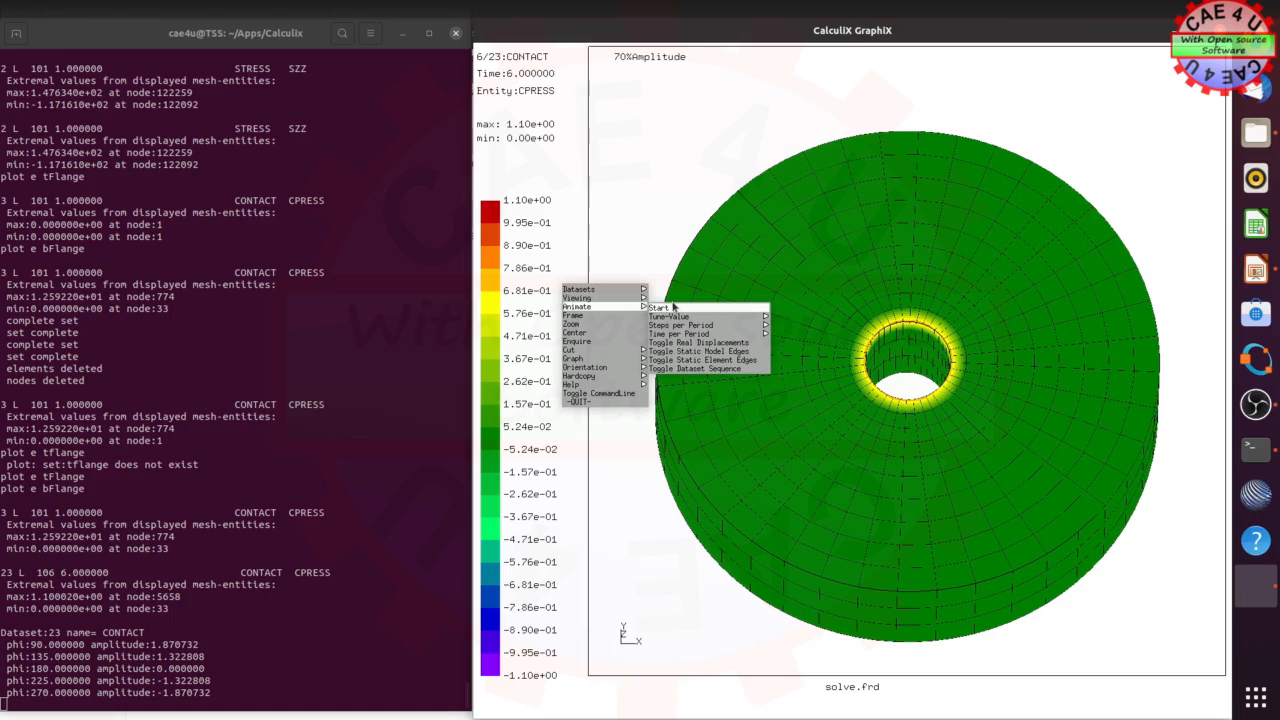
mouse_move(682, 318)
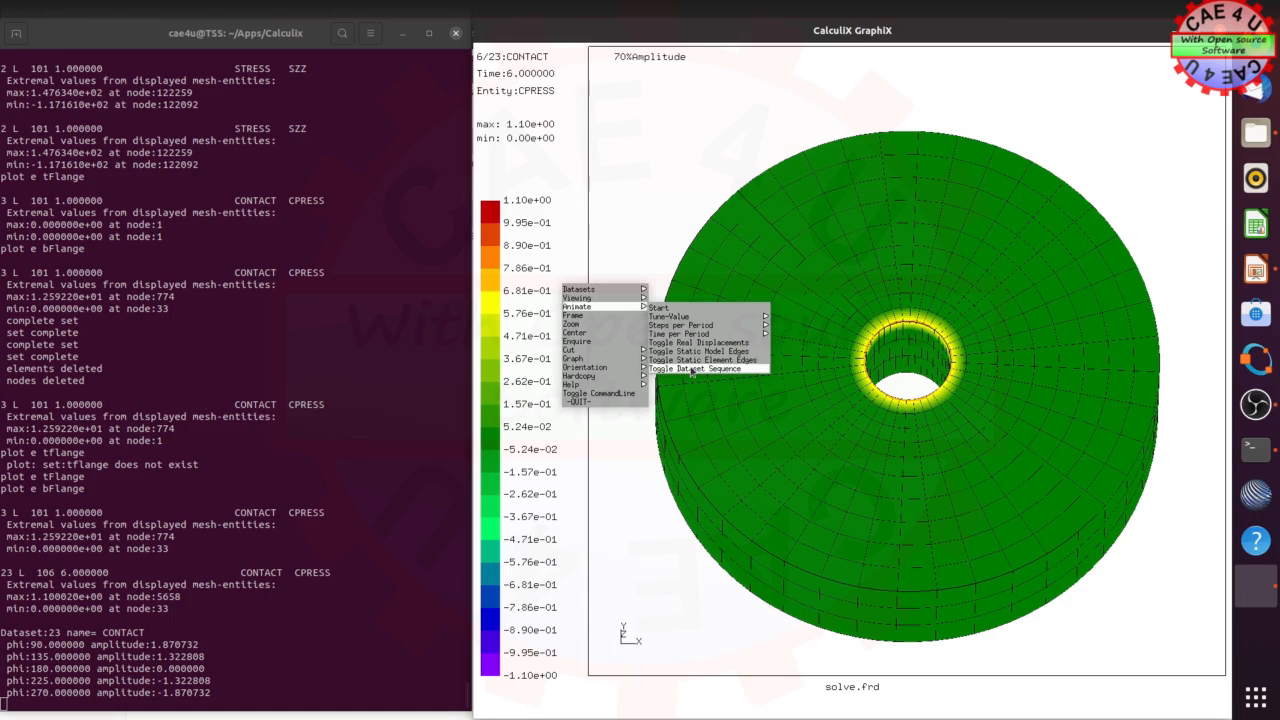
click(691, 371)
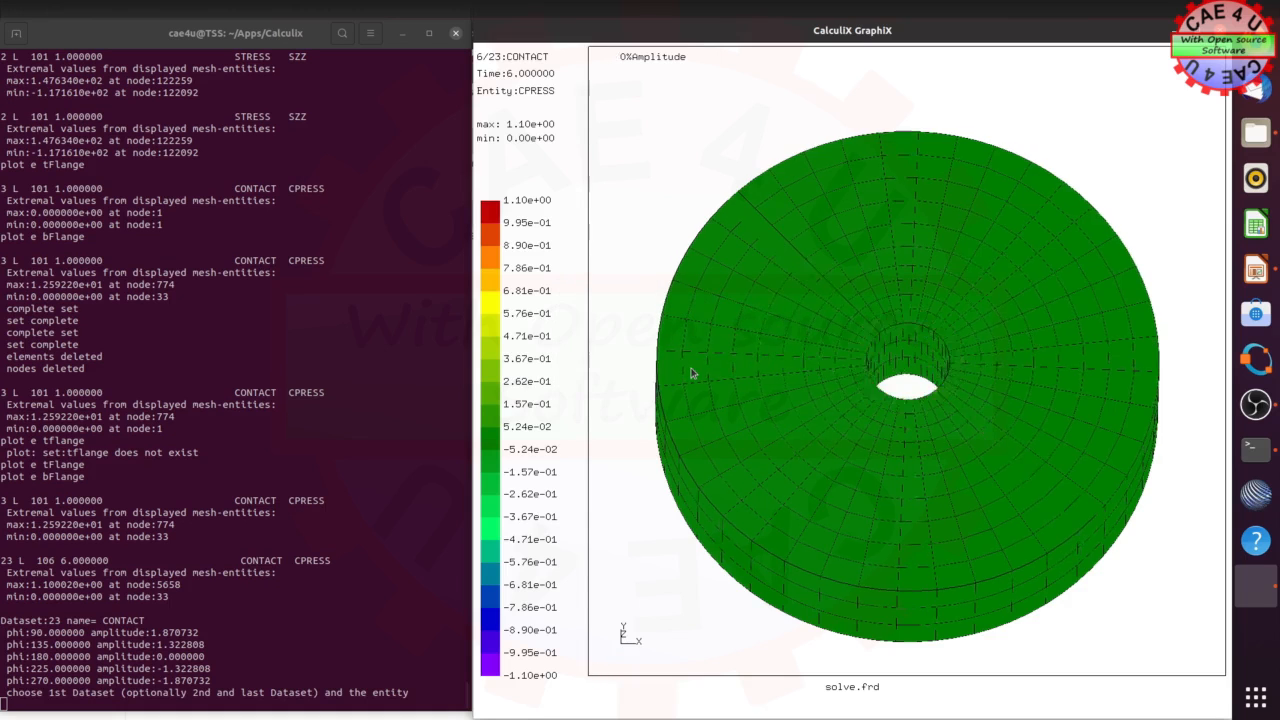
Choose the CONTACT dataset at time 1.0 as the start of the sequence, with CPRESS as the animated entity.
click(572, 320)
mouse_move(581, 321)
mouse_move(690, 329)
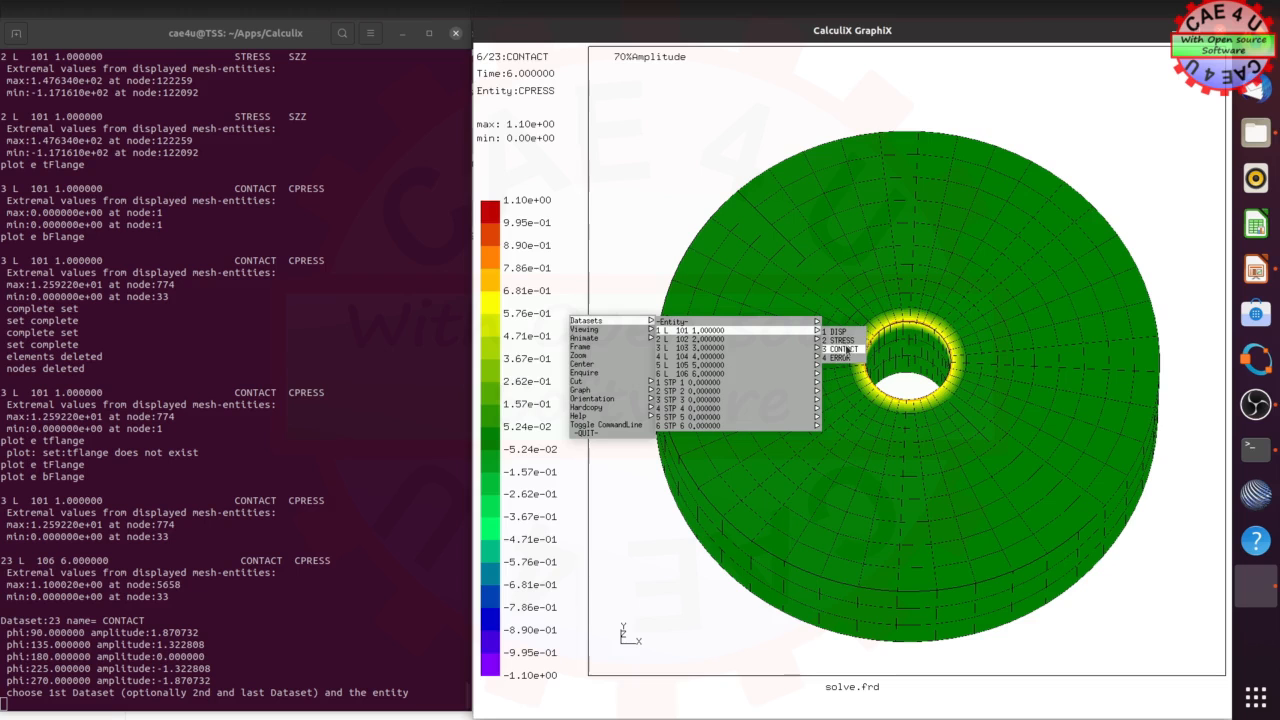
click(846, 350)
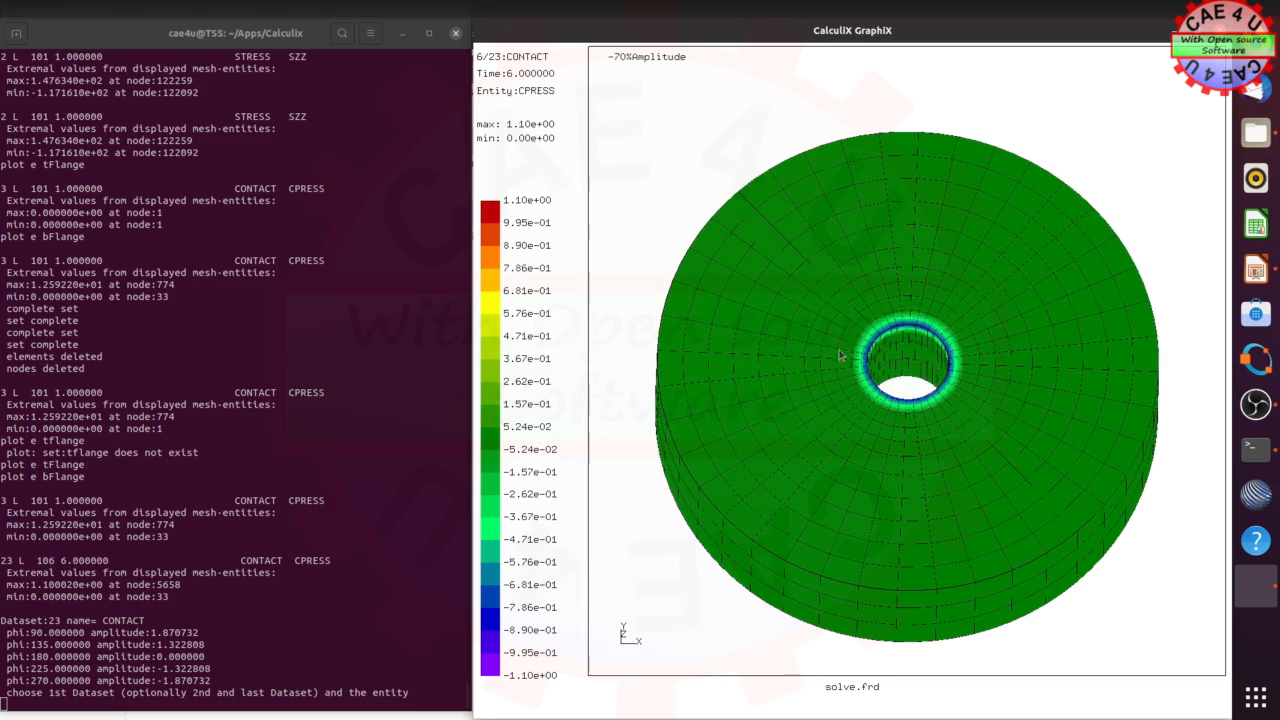
click(564, 320)
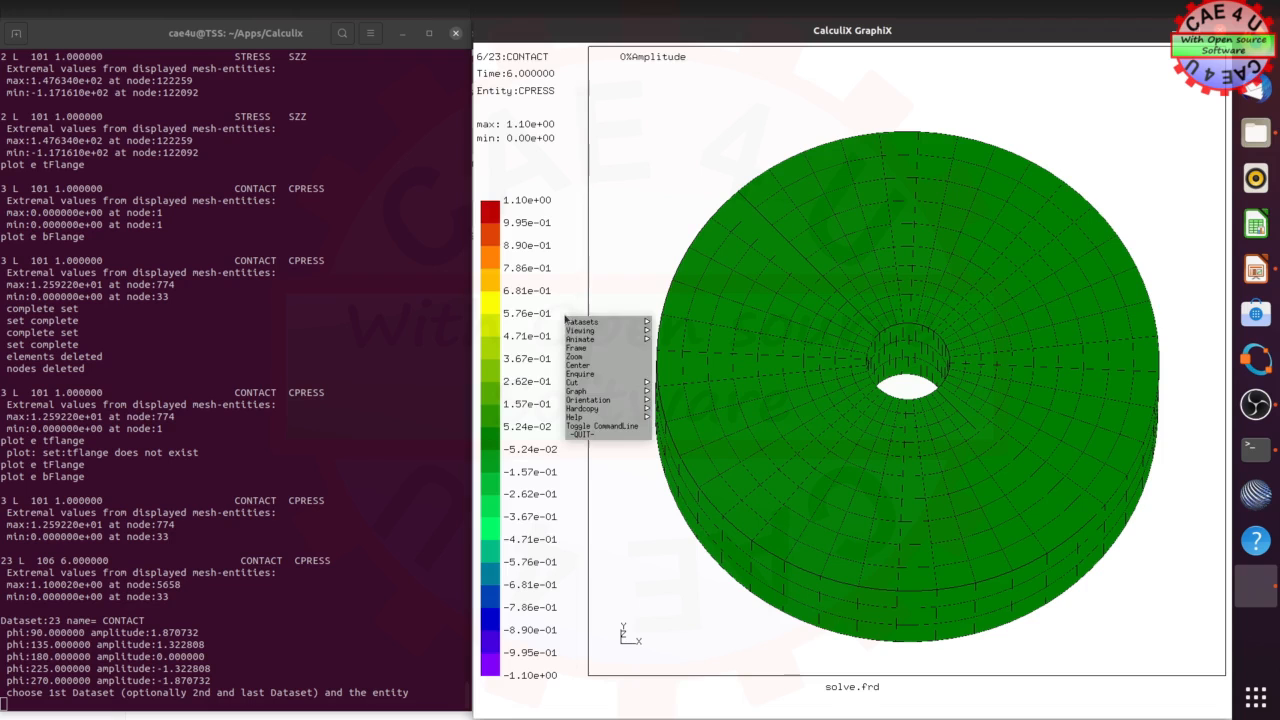
mouse_move(627, 330)
mouse_move(798, 325)
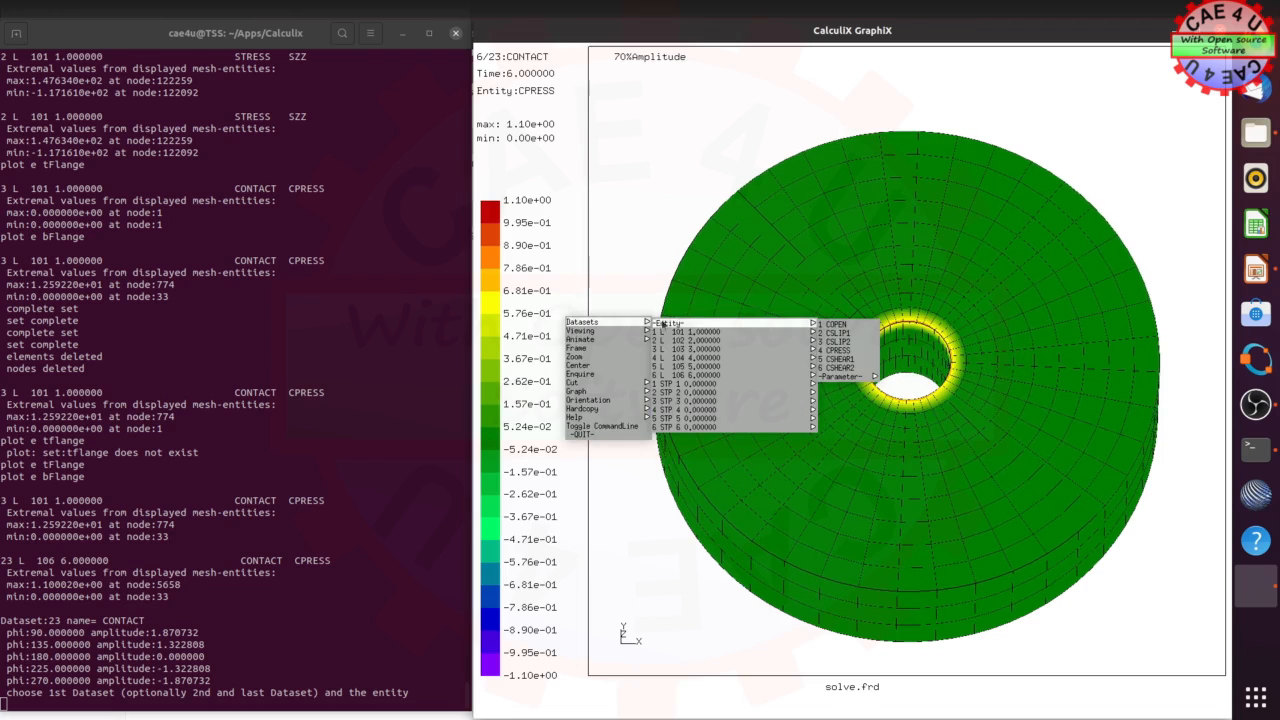
click(838, 350)
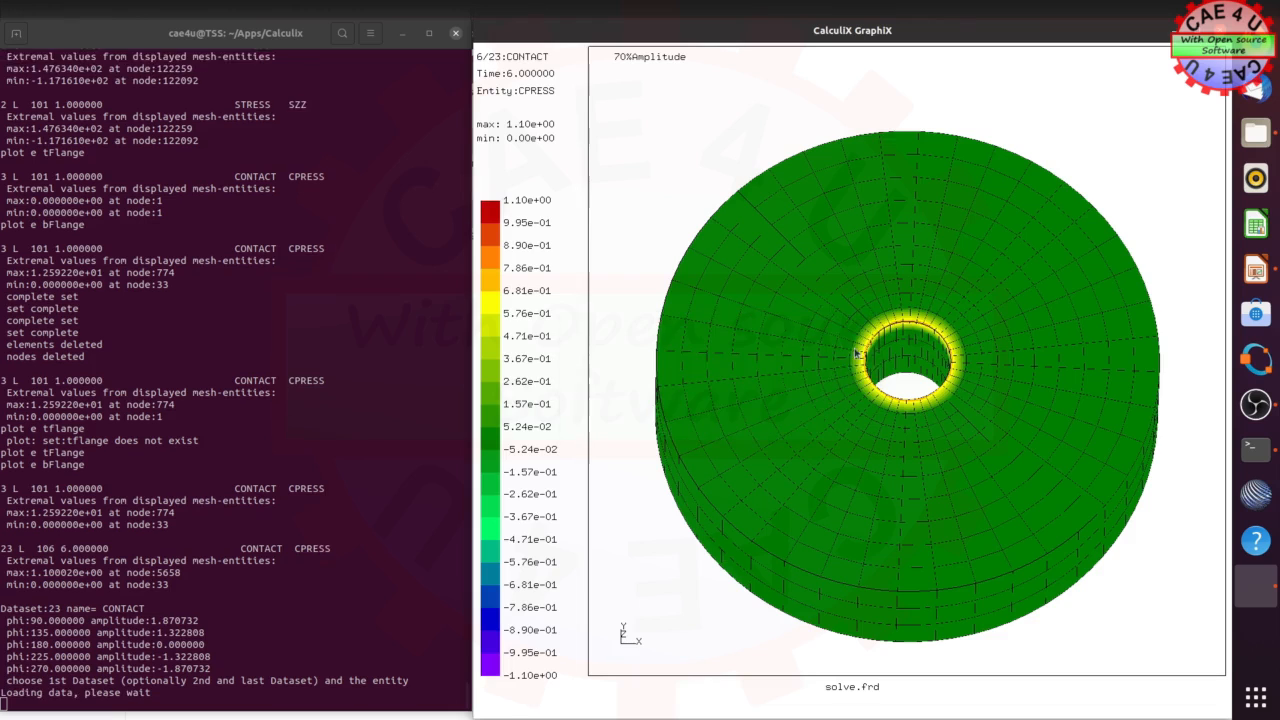